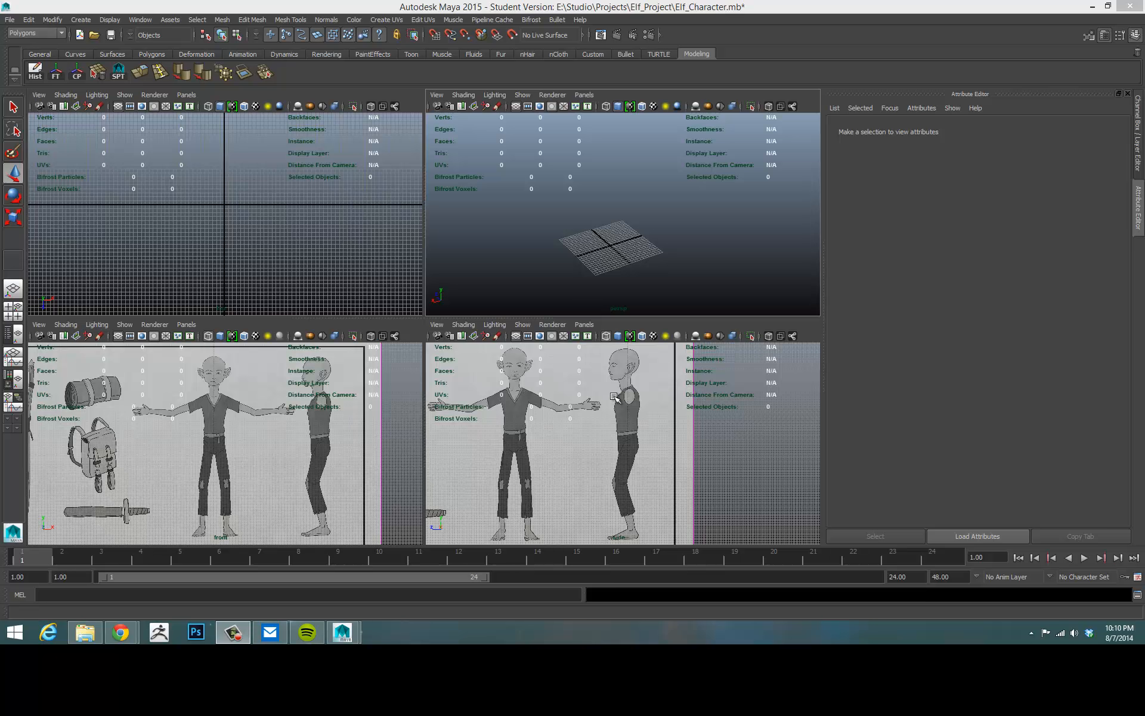
# - Examine the front and side figures of the elf reference drawing in the enlarged side view
pyautogui.press('space')
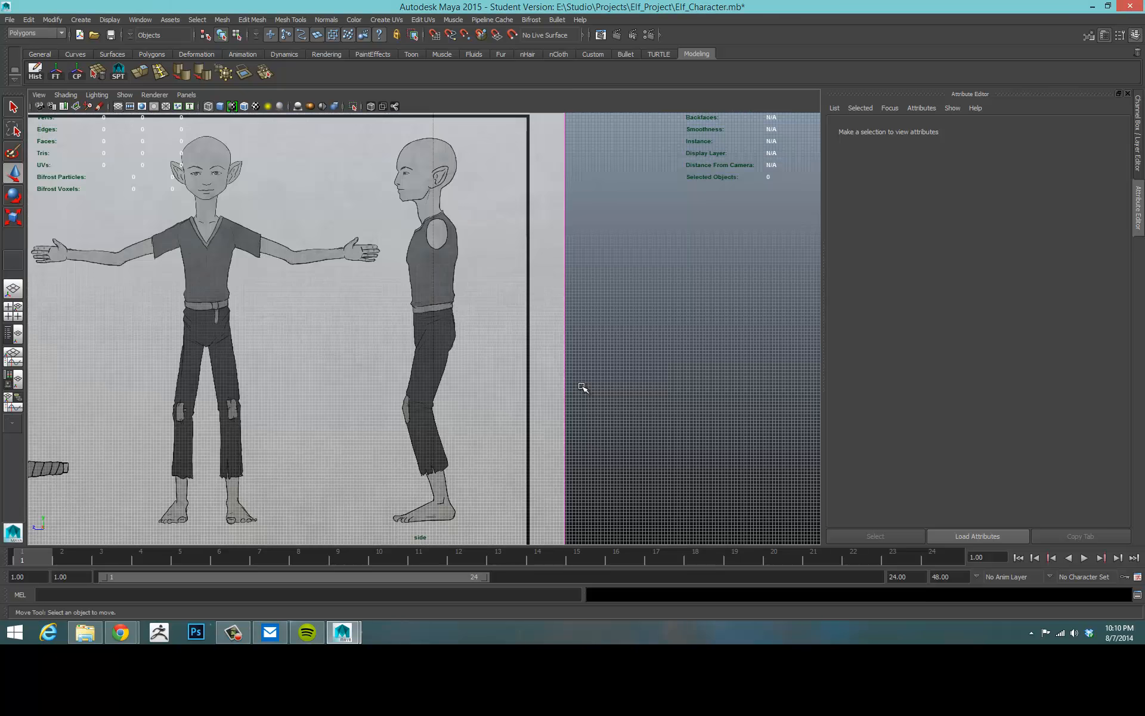
pyautogui.scroll(3, 455, 323)
pyautogui.press('space')
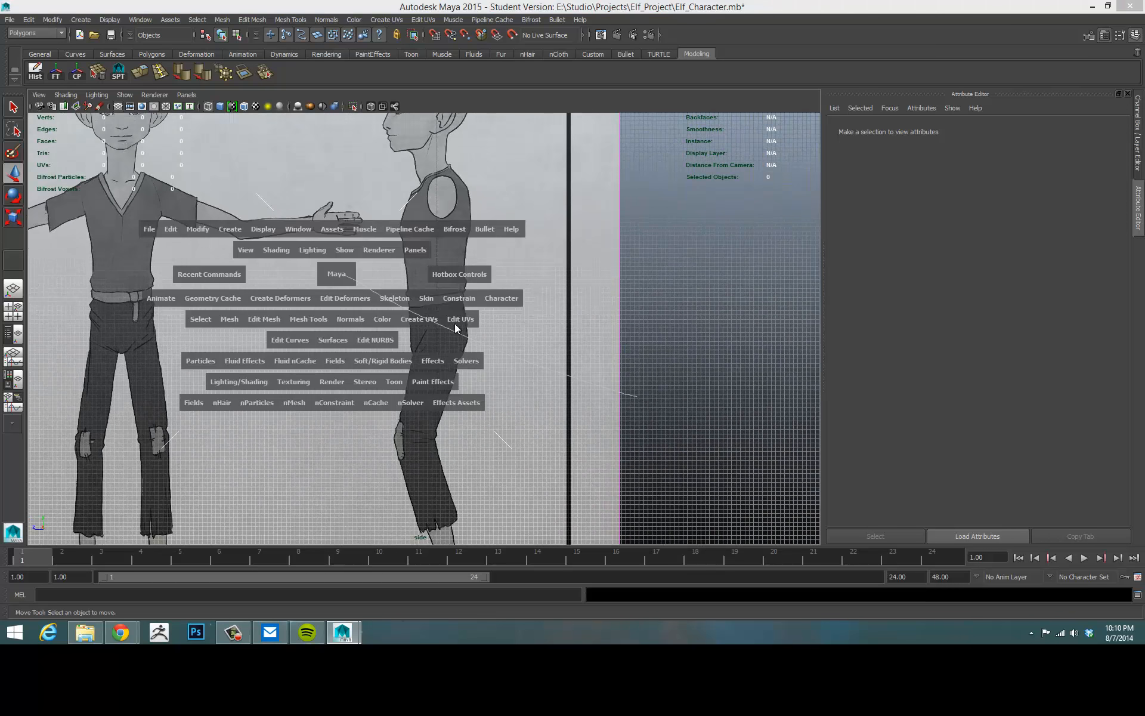
pyautogui.moveTo(337, 274); pyautogui.dragTo(341, 270)
pyautogui.press('space')
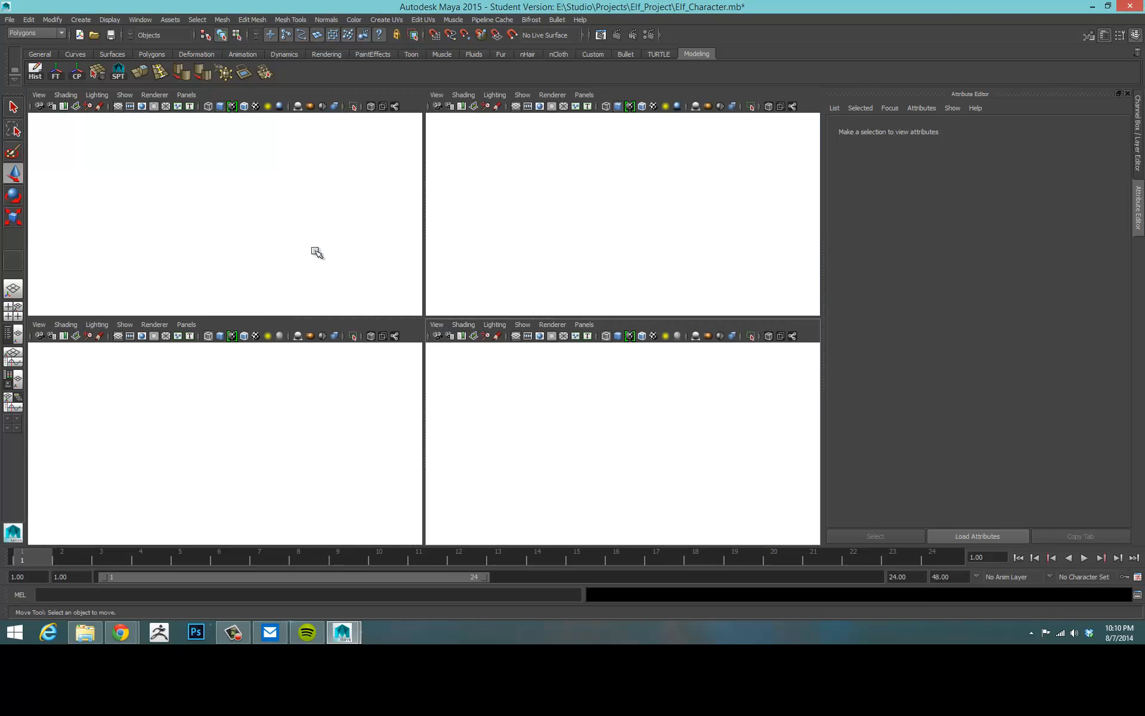
pyautogui.press('space')
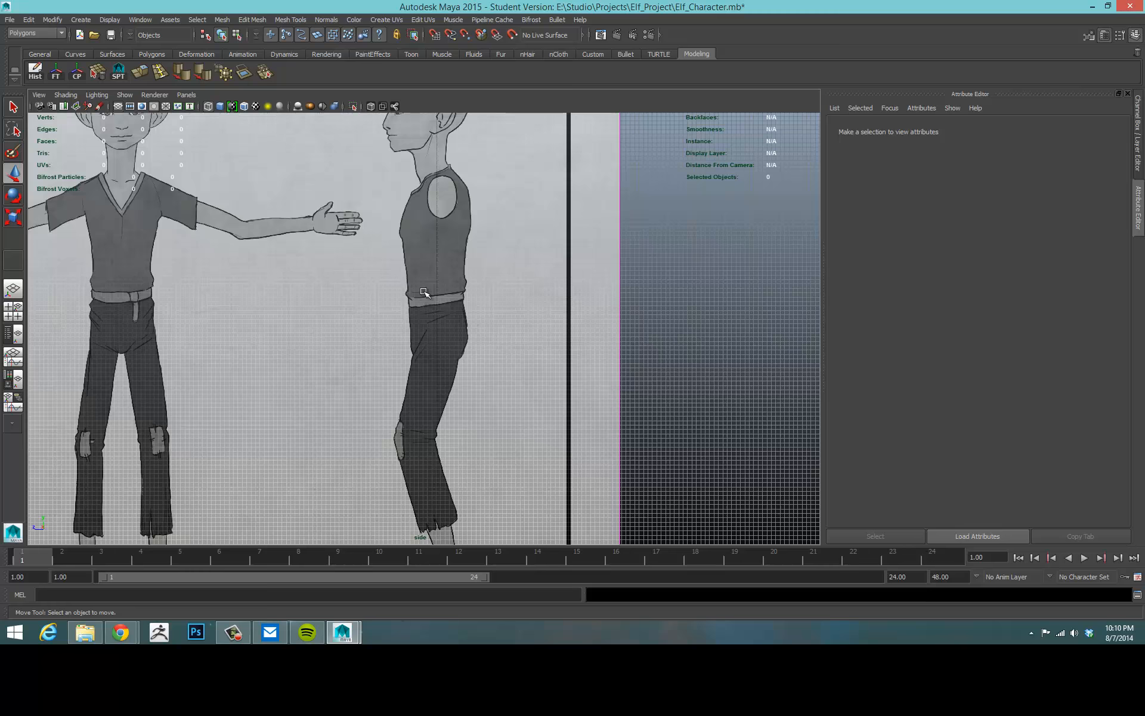
pyautogui.keyDown('alt'); pyautogui.moveTo(403, 268); pyautogui.dragTo(511, 328, button='middle'); pyautogui.keyUp('alt')
pyautogui.scroll(-2, 511, 327)
pyautogui.scroll(3, 511, 328)
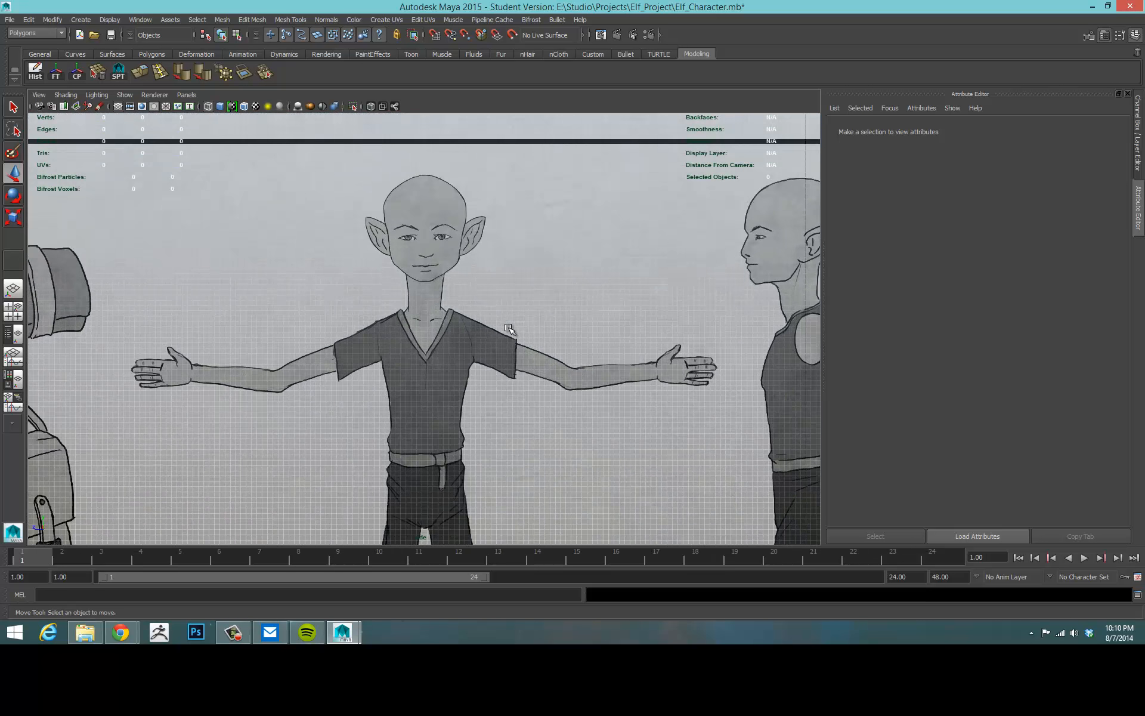
pyautogui.scroll(2, 529, 310)
pyautogui.scroll(-3, 547, 365)
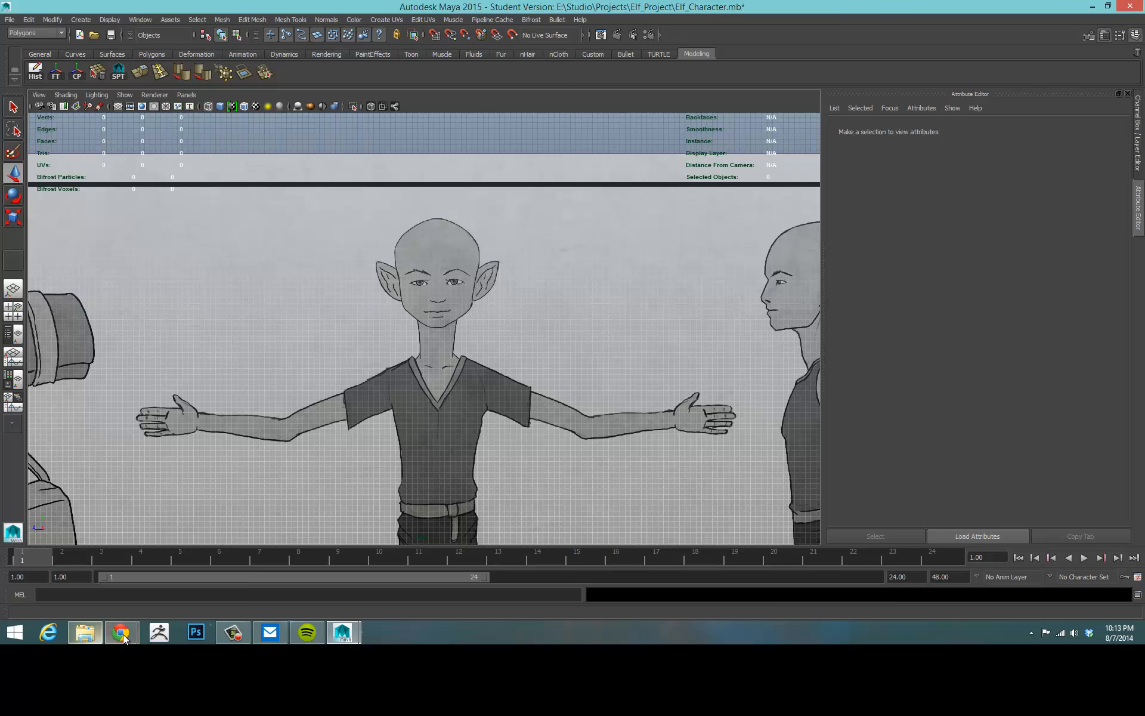
# - Switch to the Chrome window with the Good Topology image results and examine the wireframe beside the dark-haired man's rendered head
pyautogui.moveTo(124, 634)
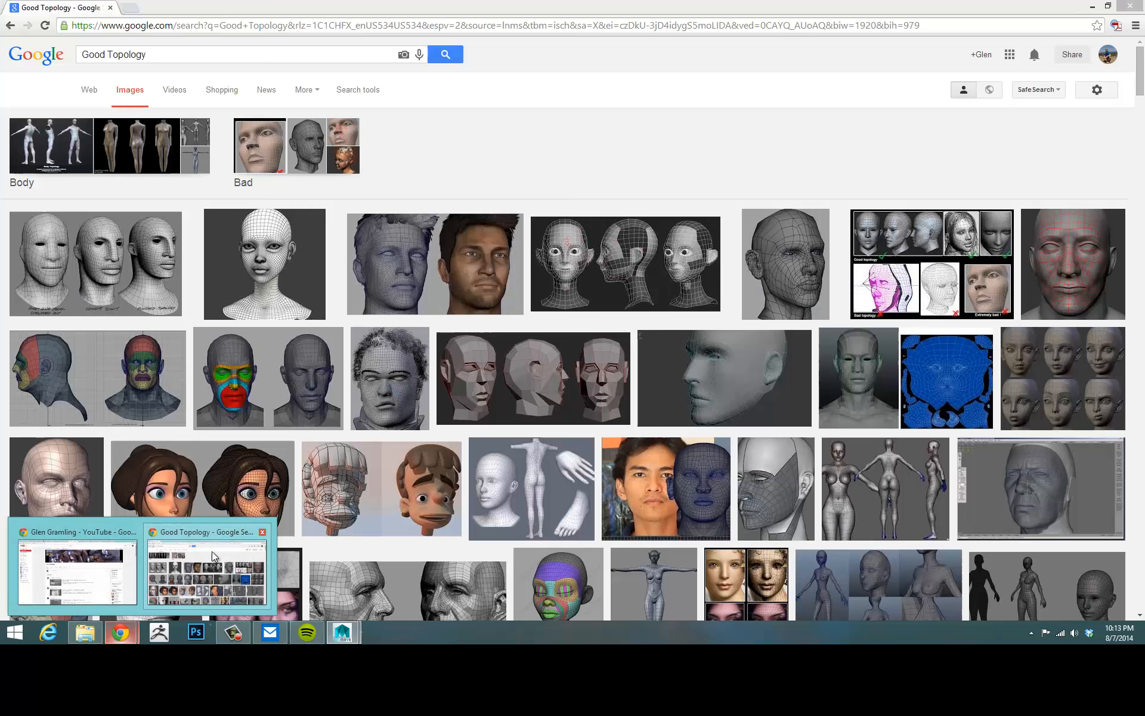
pyautogui.click(212, 551)
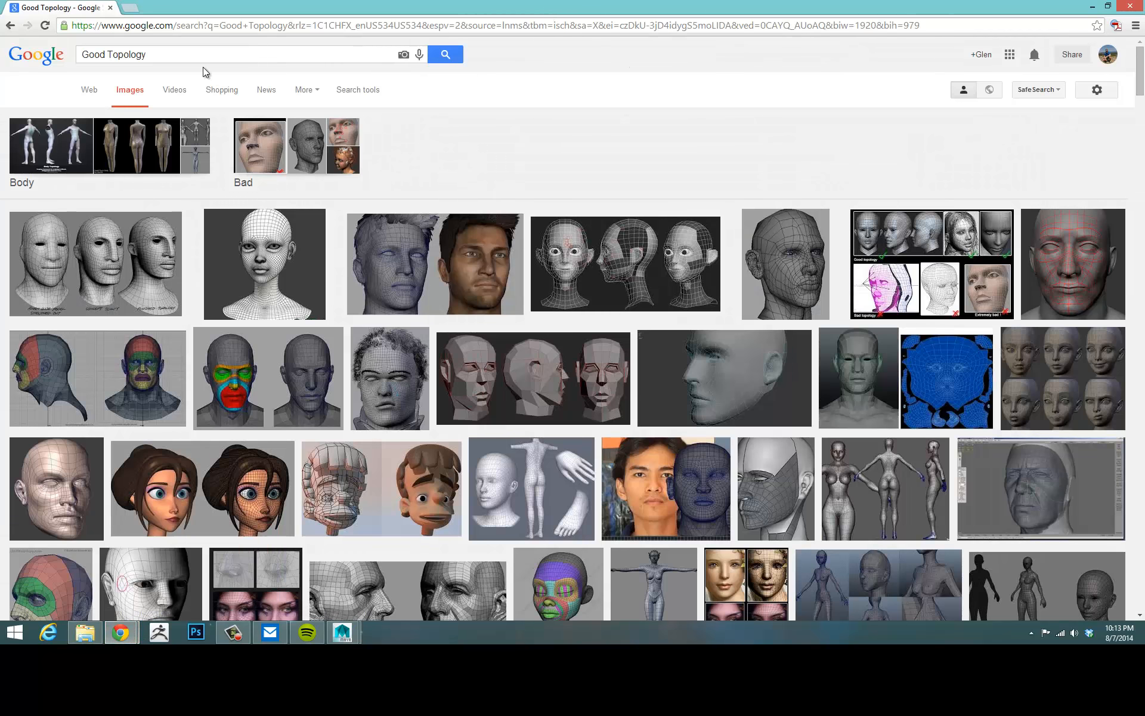
pyautogui.tripleClick(238, 54)
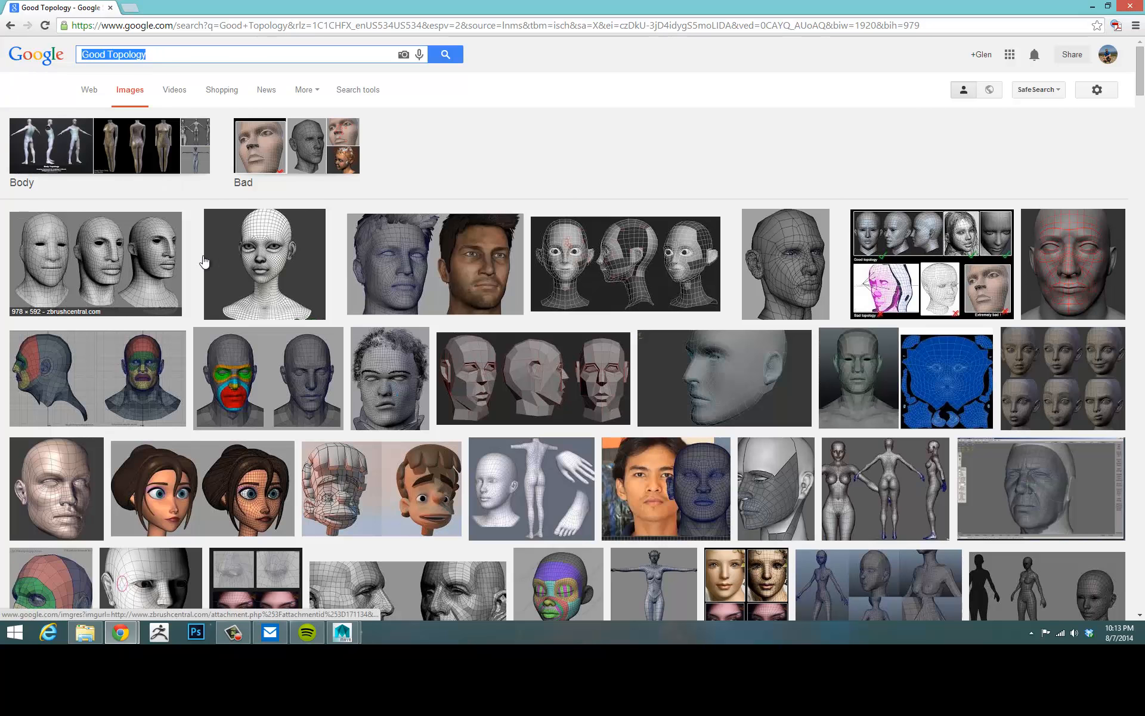
pyautogui.click(619, 135)
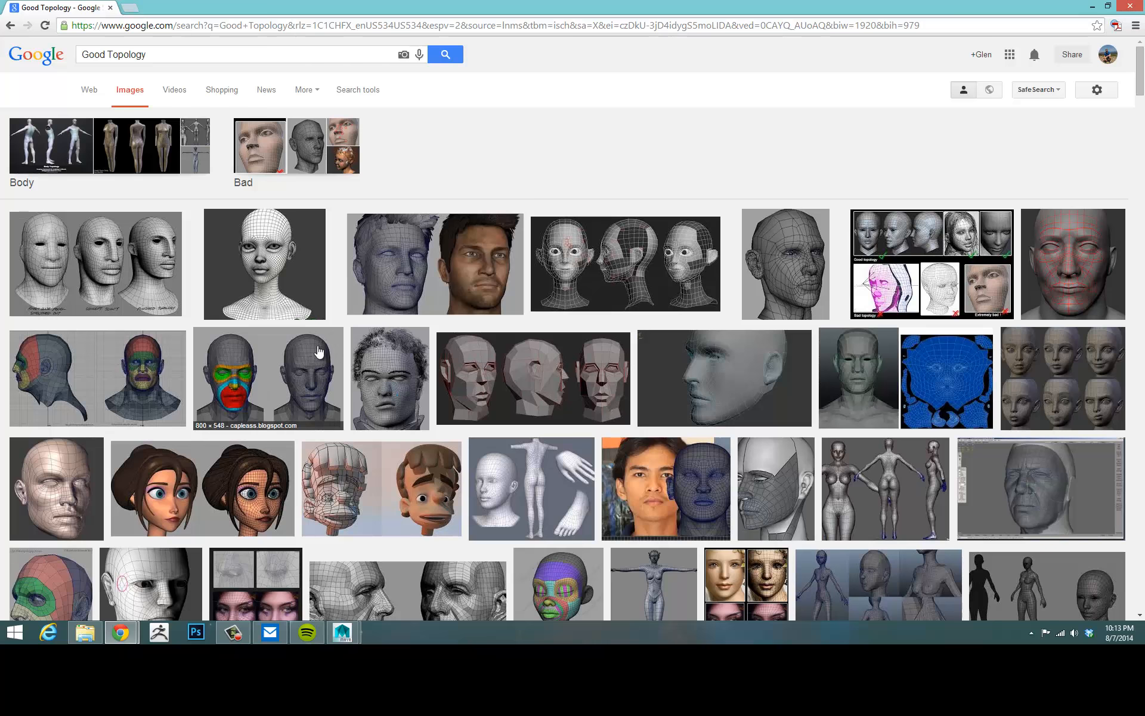
pyautogui.click(437, 257)
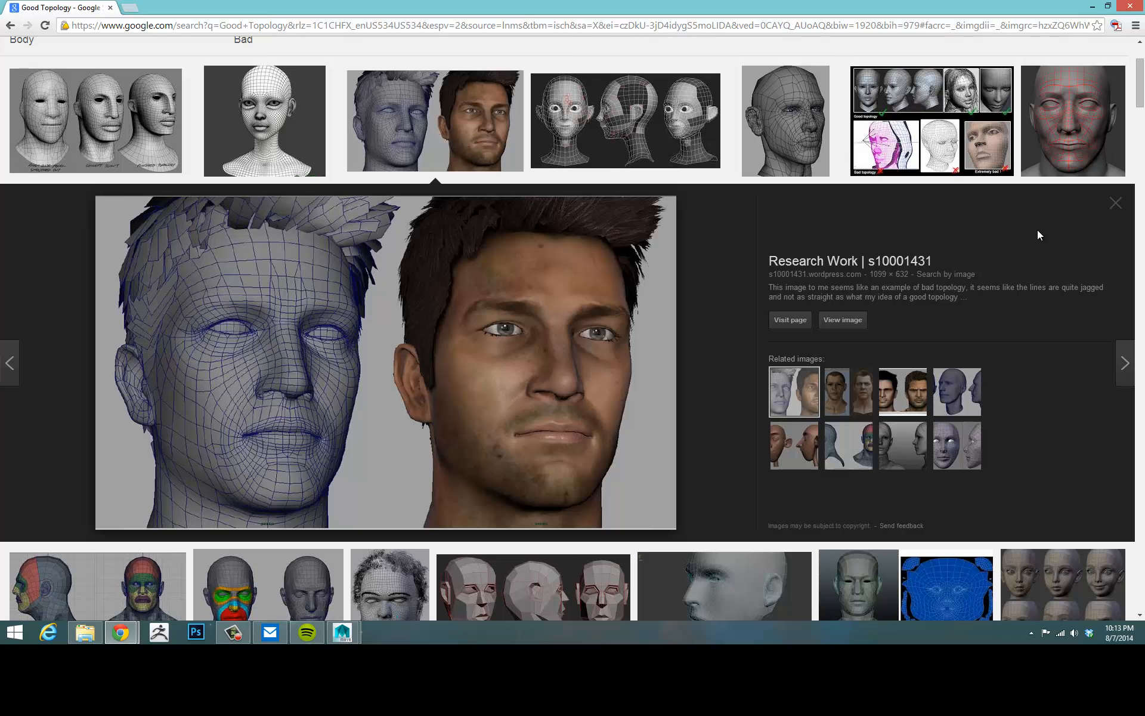
pyautogui.click(1115, 204)
pyautogui.scroll(3, 364, 179)
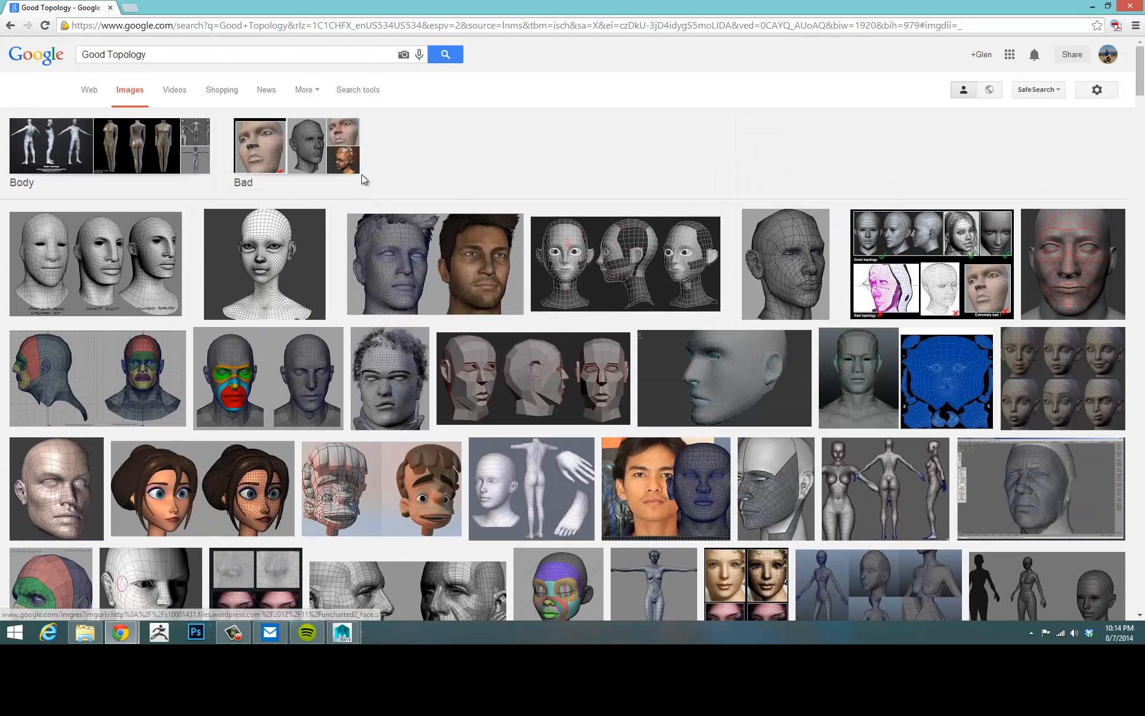
# - Examine the colour-coded face topology image and the sheet of six facial expressions among the image results
pyautogui.scroll(-2, 600, 192)
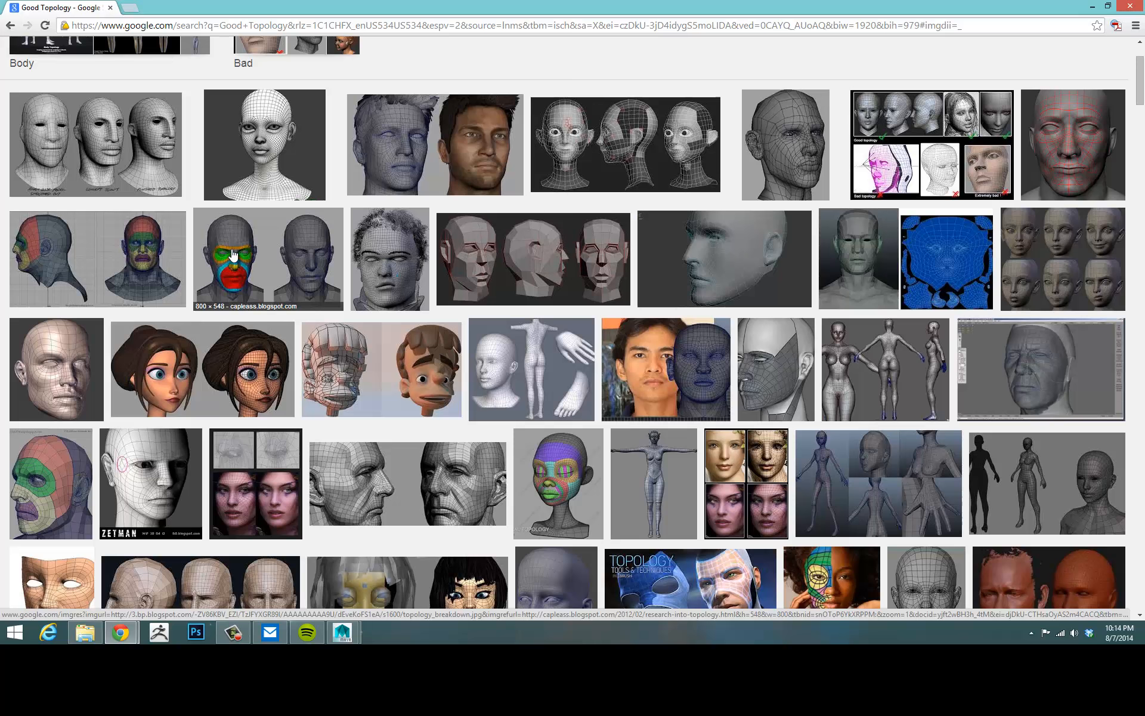
pyautogui.click(197, 257)
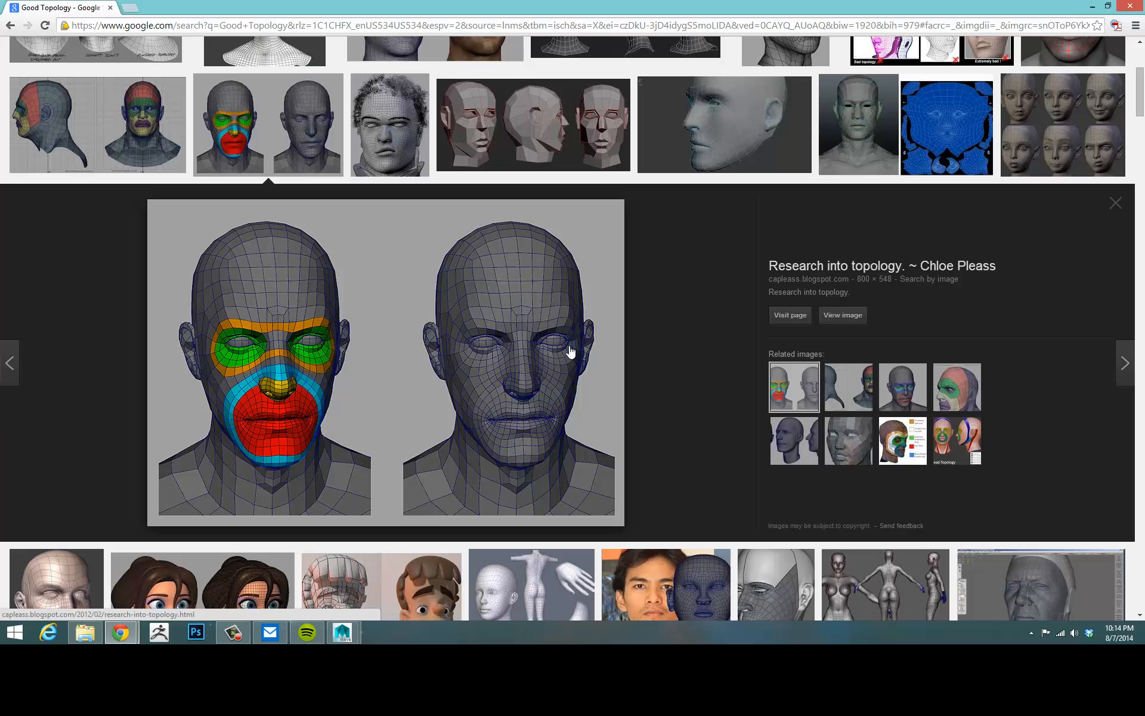
pyautogui.click(1099, 141)
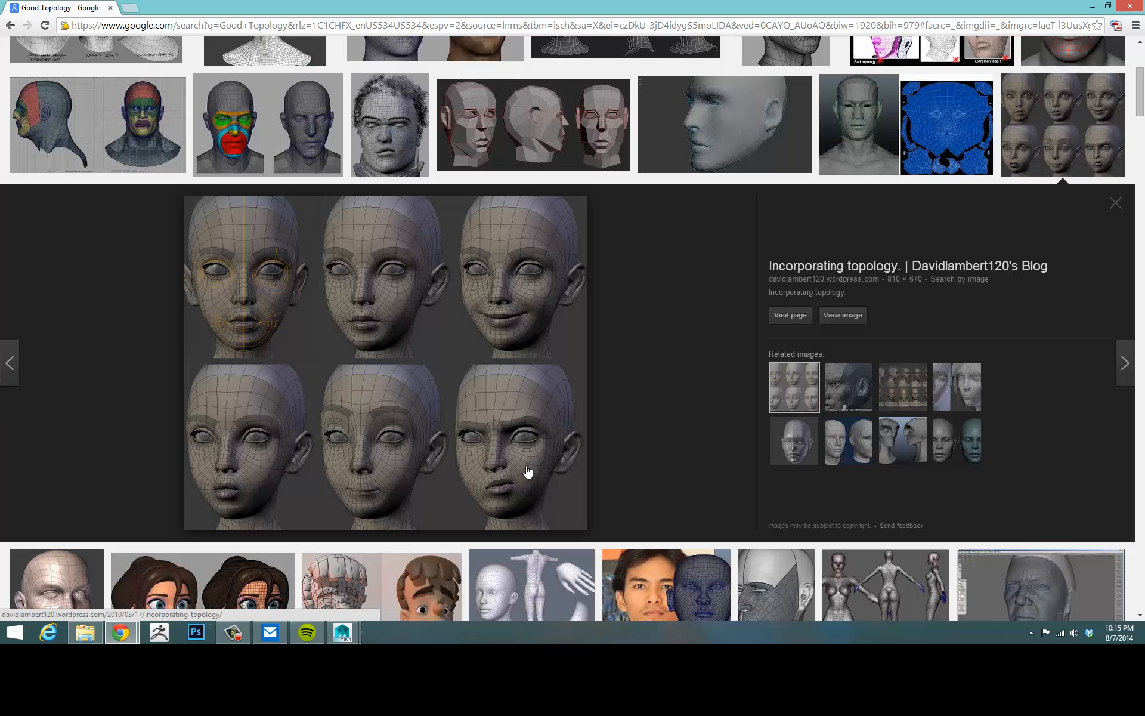
pyautogui.scroll(-2, 529, 467)
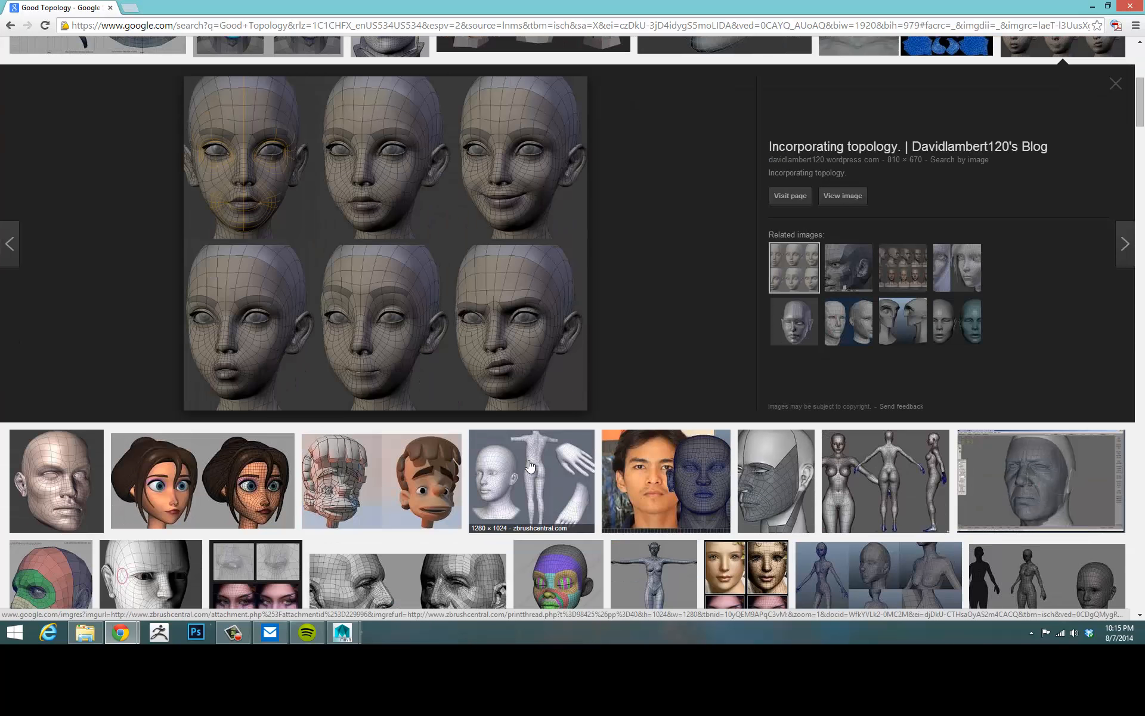
pyautogui.scroll(5, 530, 466)
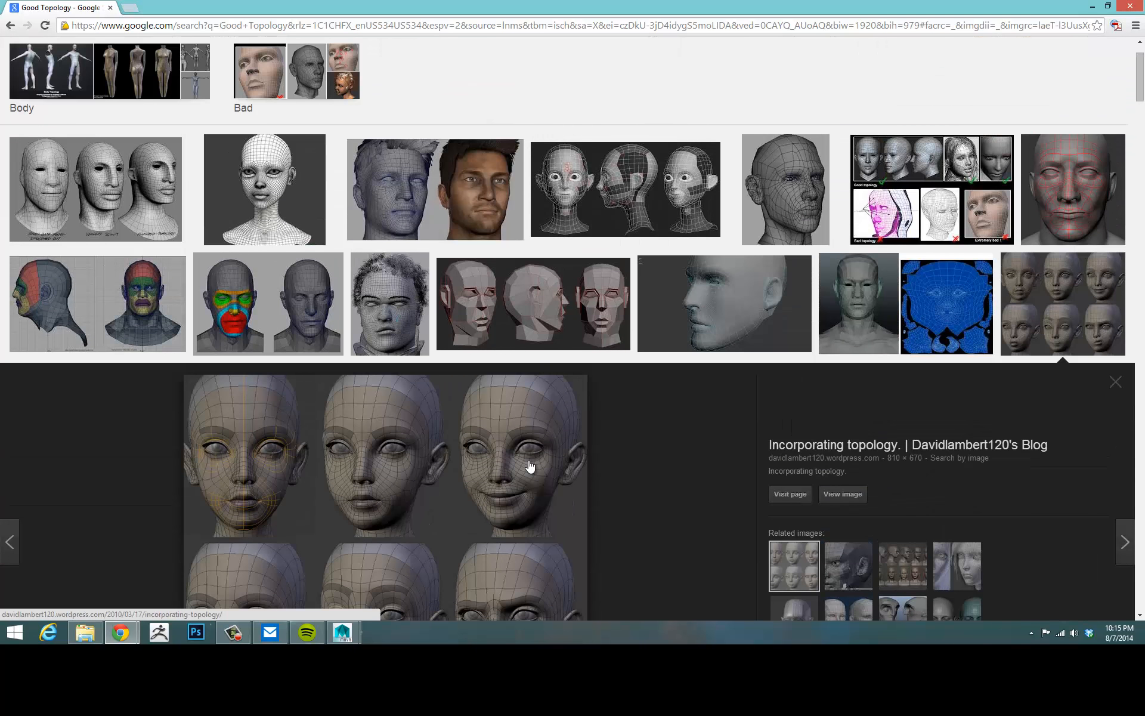
pyautogui.scroll(2, 530, 467)
pyautogui.click(268, 406)
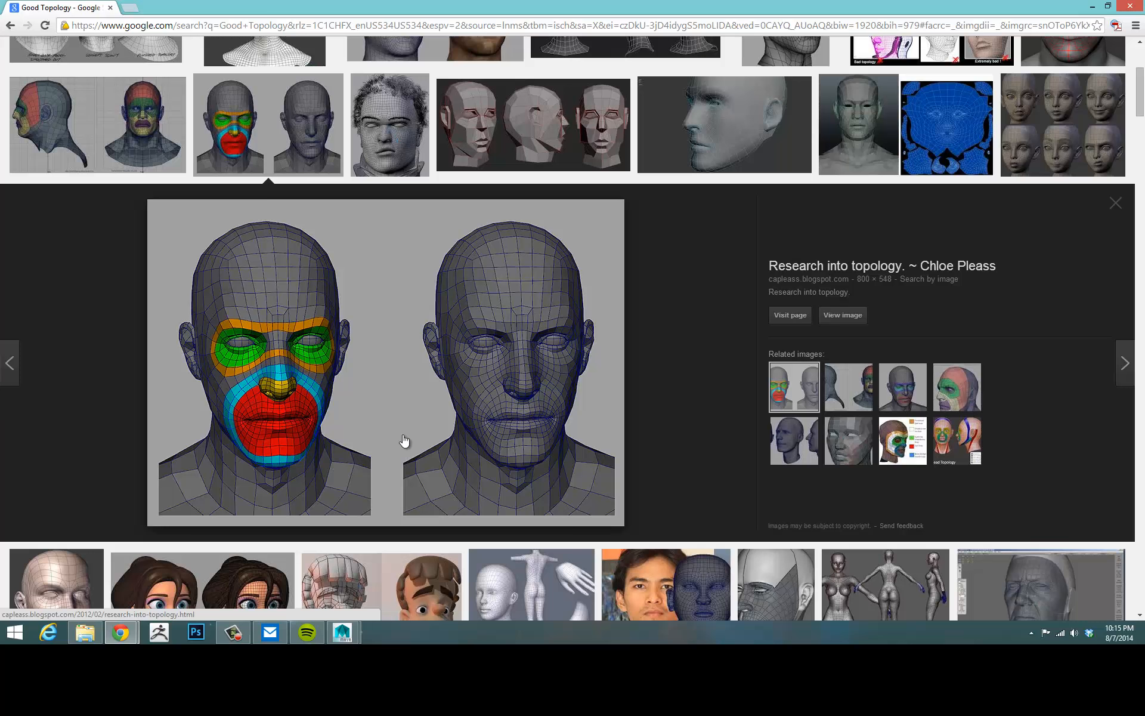
pyautogui.scroll(5, 459, 439)
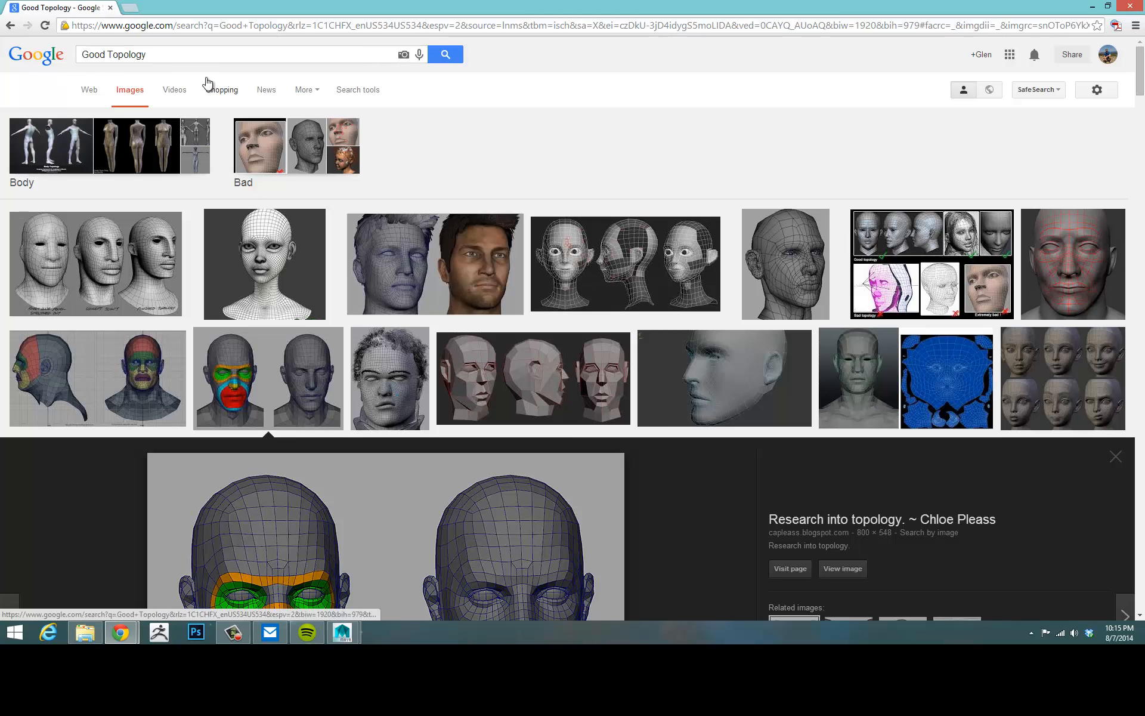
pyautogui.scroll(-2, 666, 375)
pyautogui.scroll(-5, 665, 374)
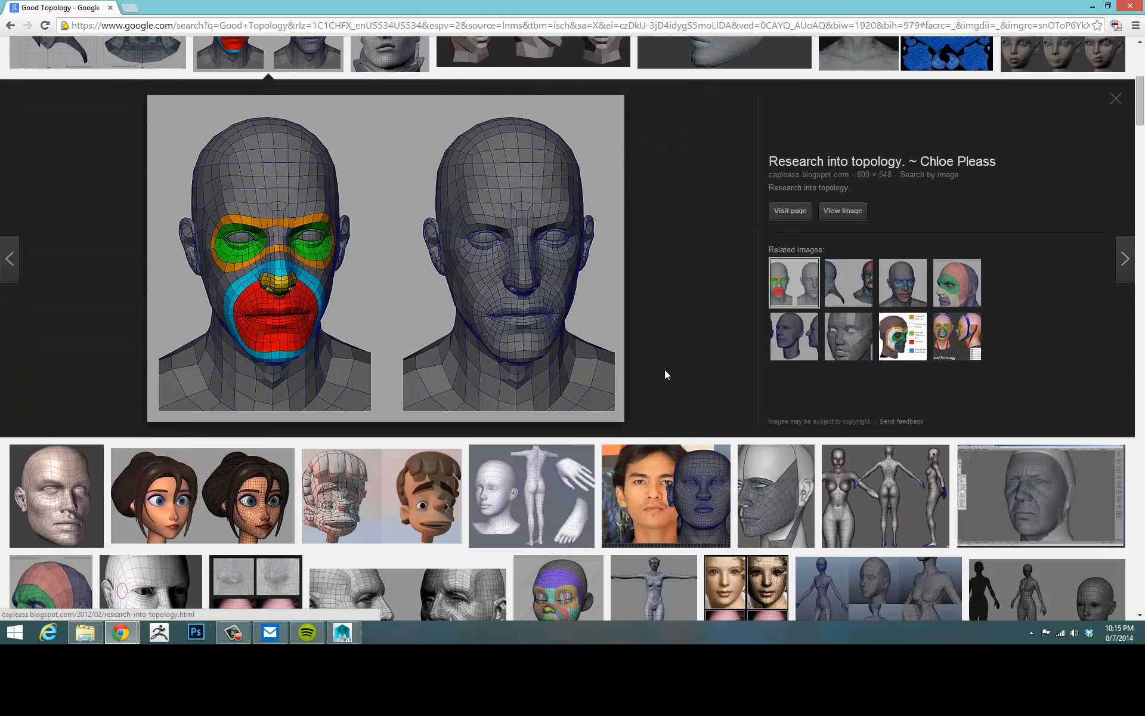
pyautogui.scroll(3, 684, 368)
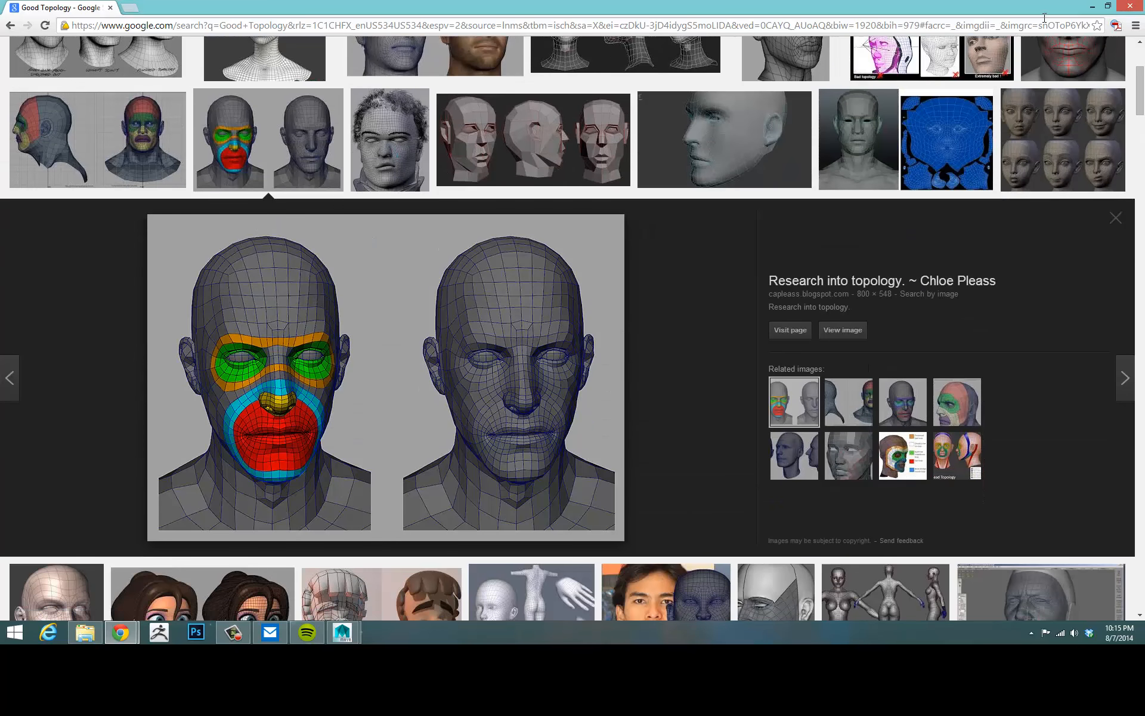
# - Return to Maya and examine the whole elf reference sheet with the character and its props in the side view
pyautogui.click(1092, 6)
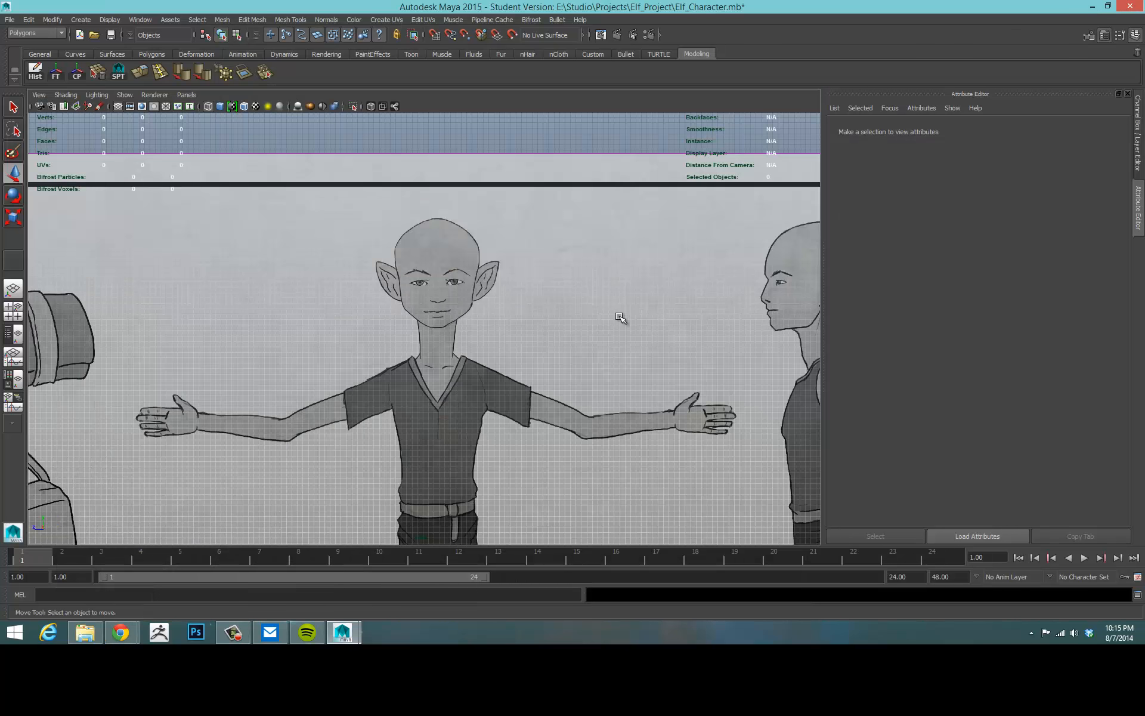
pyautogui.keyDown('alt'); pyautogui.moveTo(596, 312); pyautogui.dragTo(329, 294, button='right'); pyautogui.keyUp('alt')
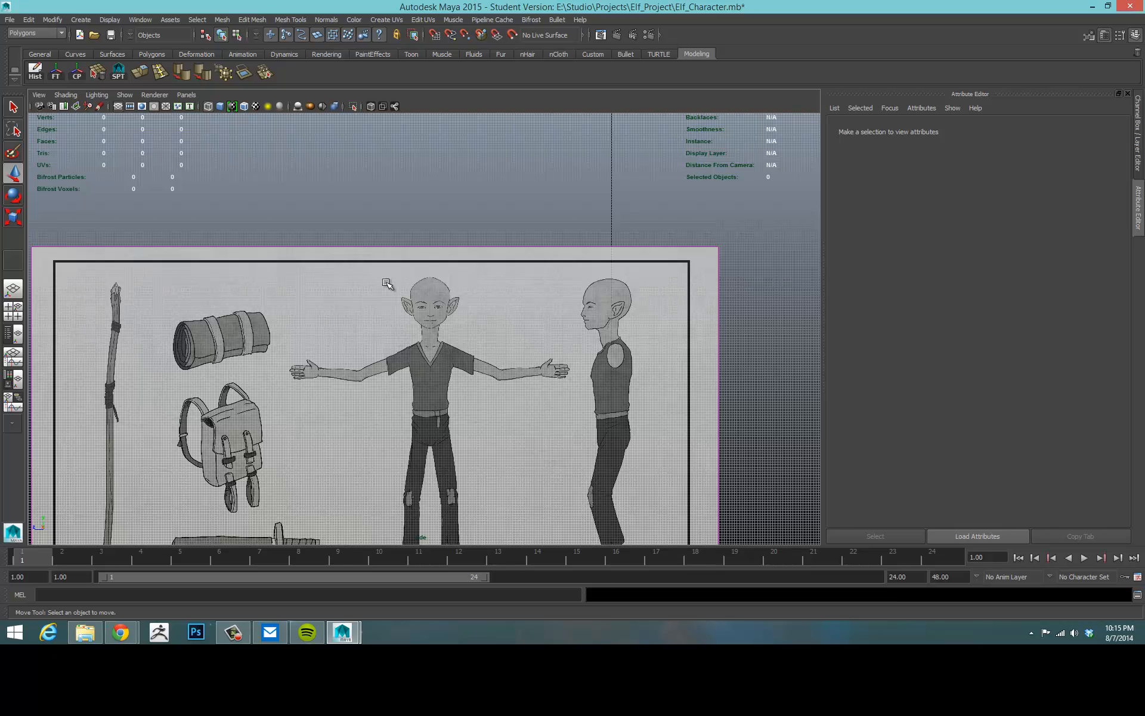
pyautogui.press('space')
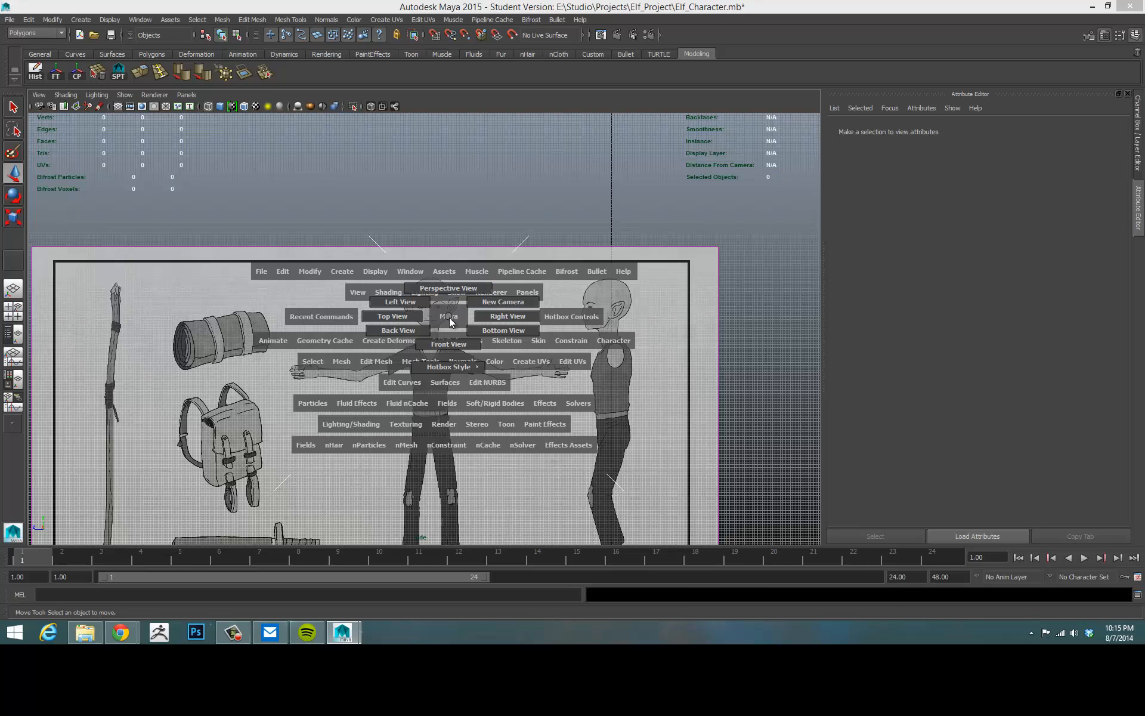
pyautogui.press('space')
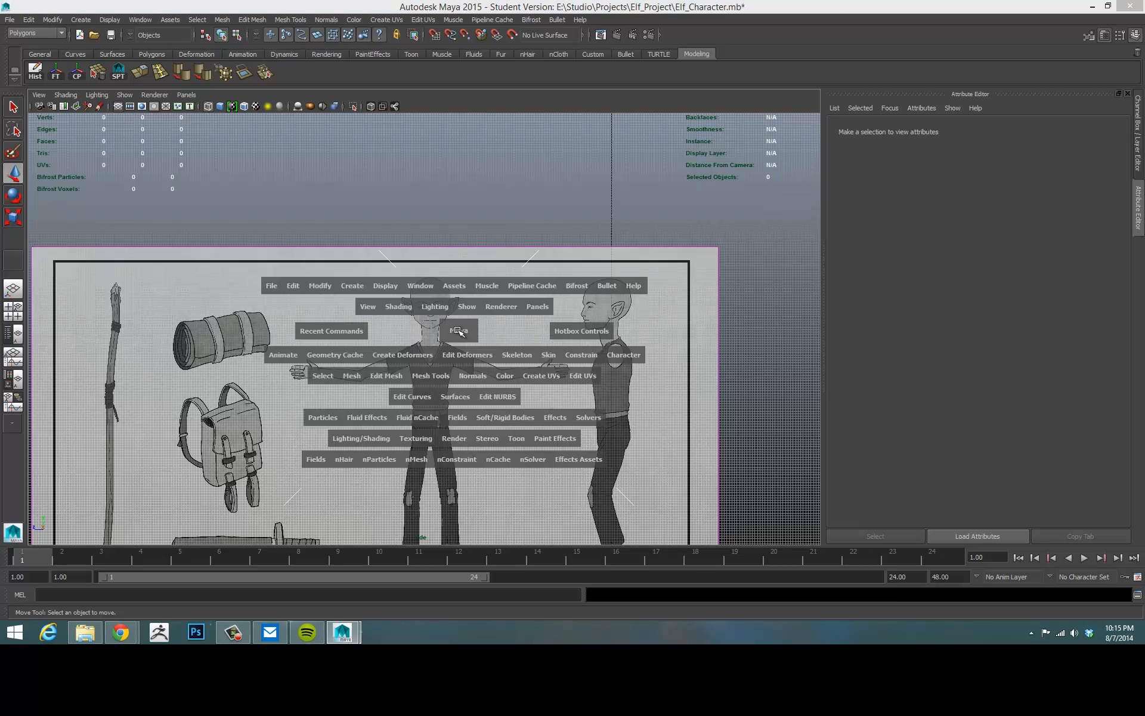
pyautogui.keyDown('alt'); pyautogui.moveTo(446, 307); pyautogui.dragTo(506, 222, button='middle'); pyautogui.keyUp('alt')
pyautogui.keyDown('alt'); pyautogui.moveTo(506, 222); pyautogui.dragTo(565, 246, button='right'); pyautogui.keyUp('alt')
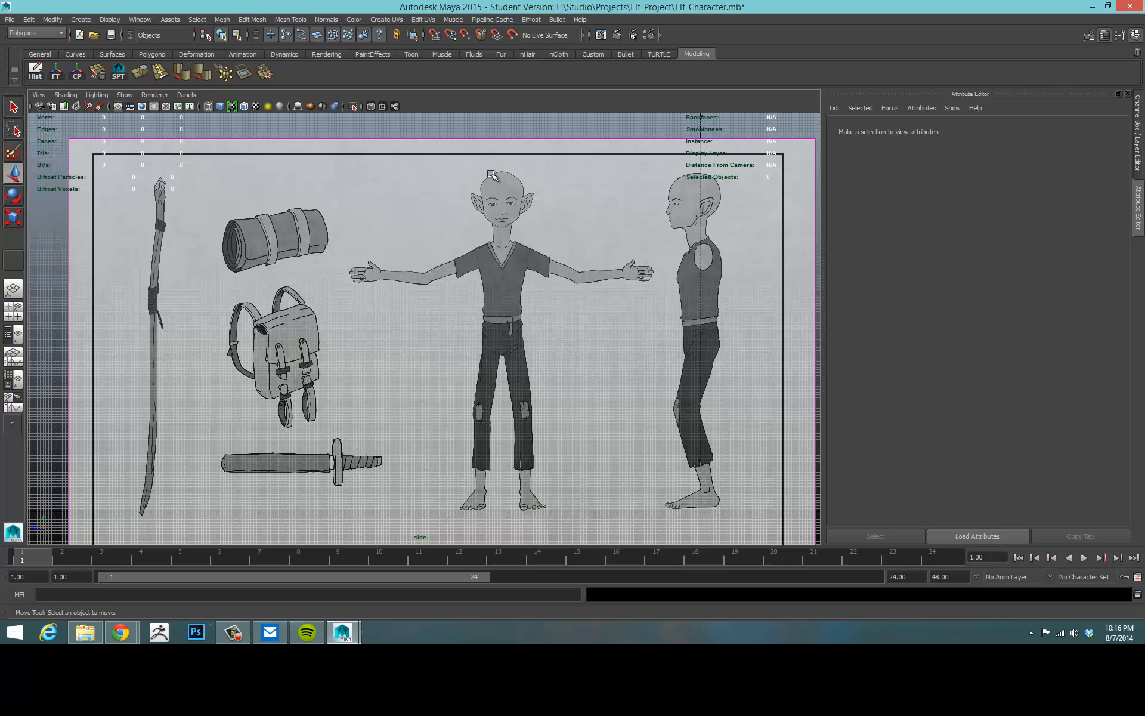
# - Show the perspective view at full size and reframe it on the ground grid
pyautogui.press('space')
pyautogui.press('space')
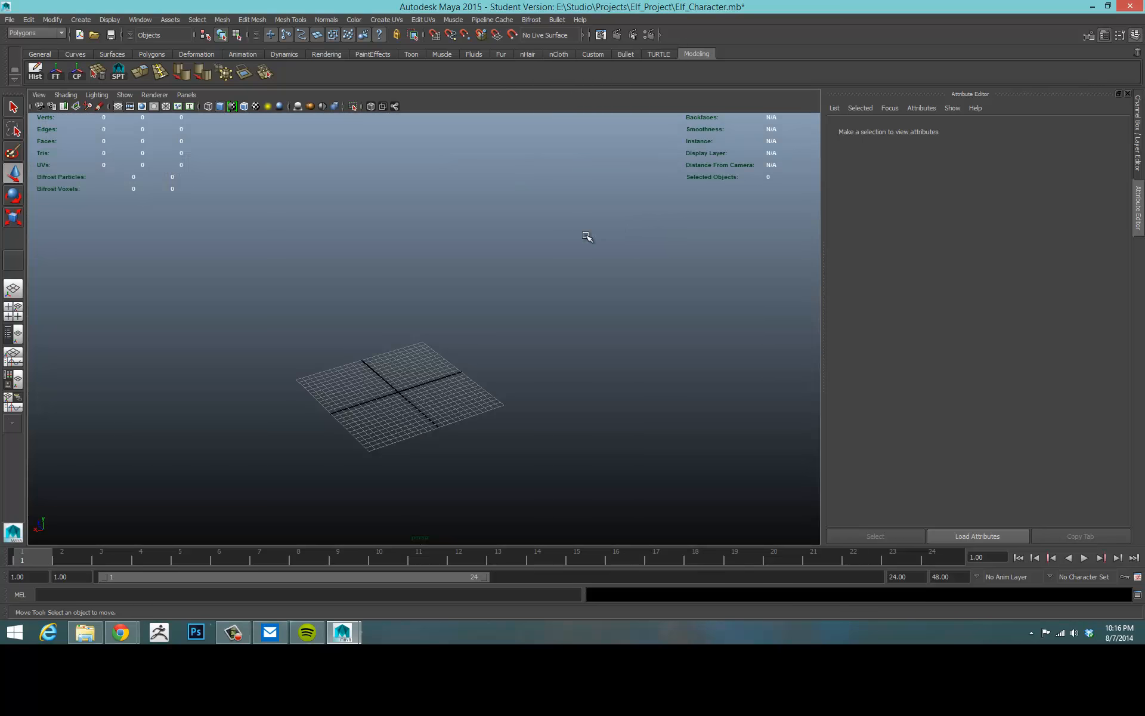
pyautogui.keyDown('alt'); pyautogui.moveTo(455, 296); pyautogui.dragTo(440, 248); pyautogui.keyUp('alt')
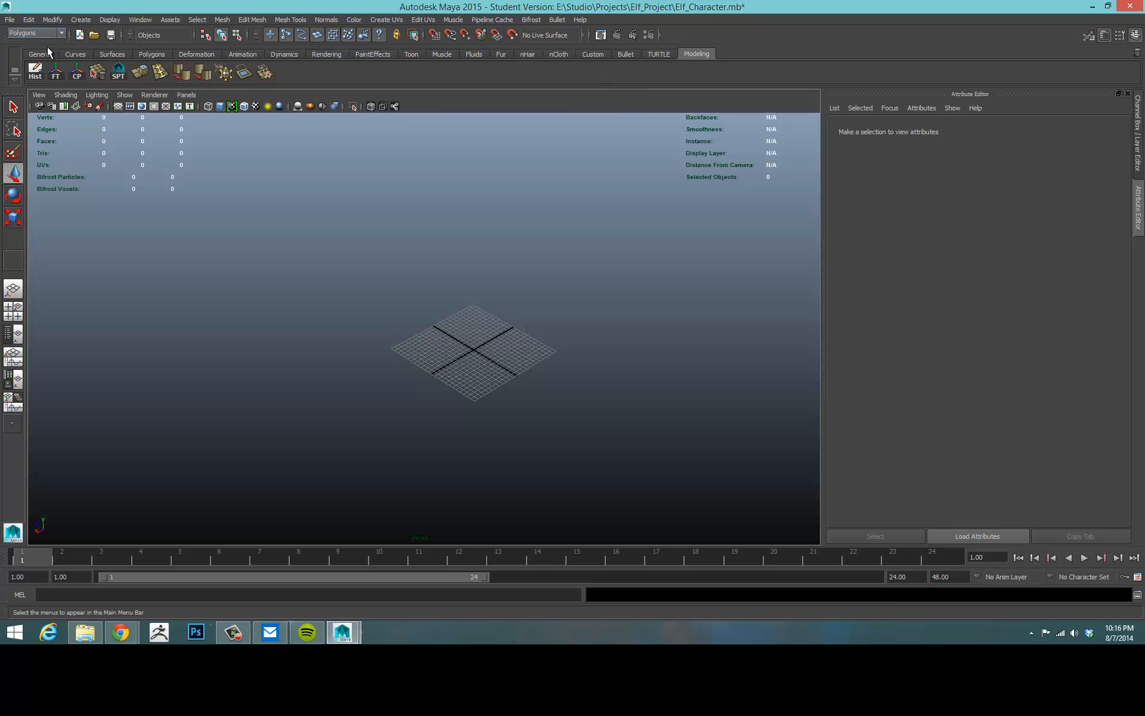
# - Create a new shelf named Modeling2
pyautogui.click(14, 83)
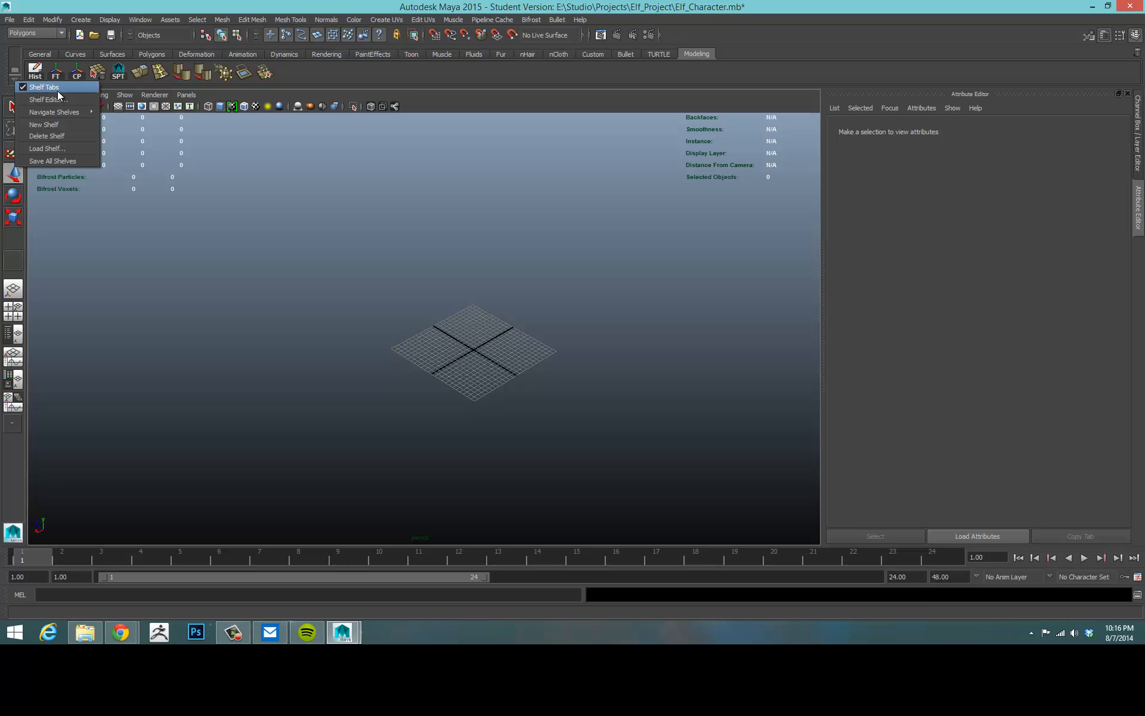
pyautogui.click(50, 126)
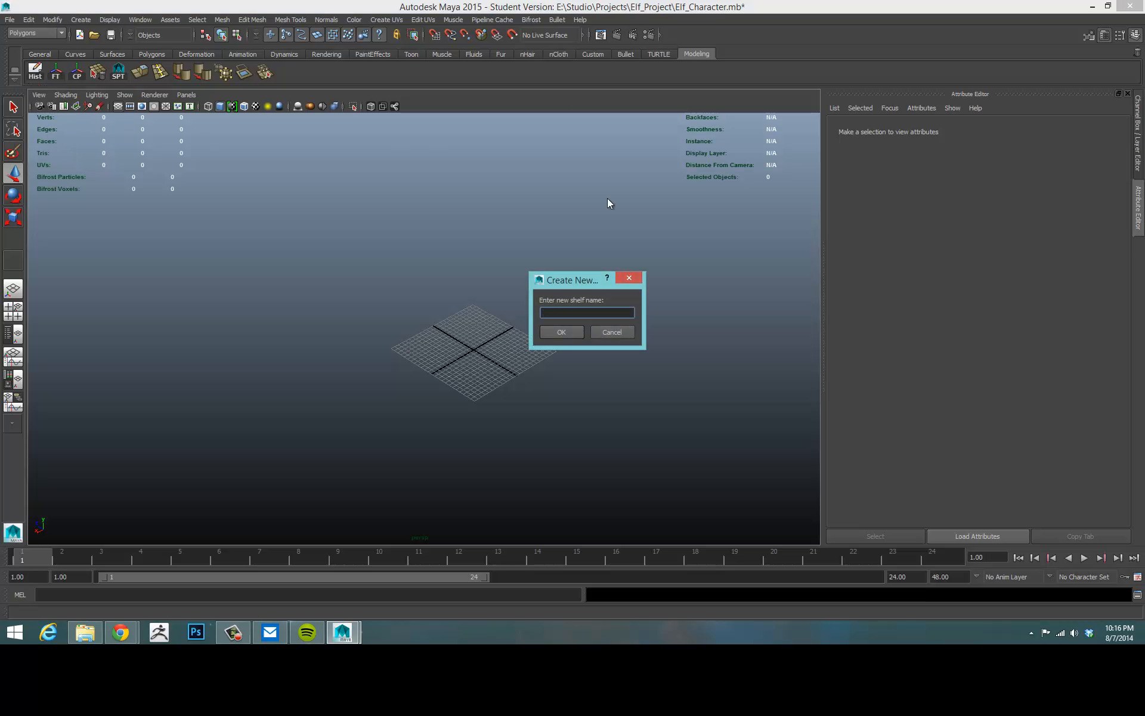
pyautogui.moveTo(482, 204); pyautogui.dragTo(491, 187)
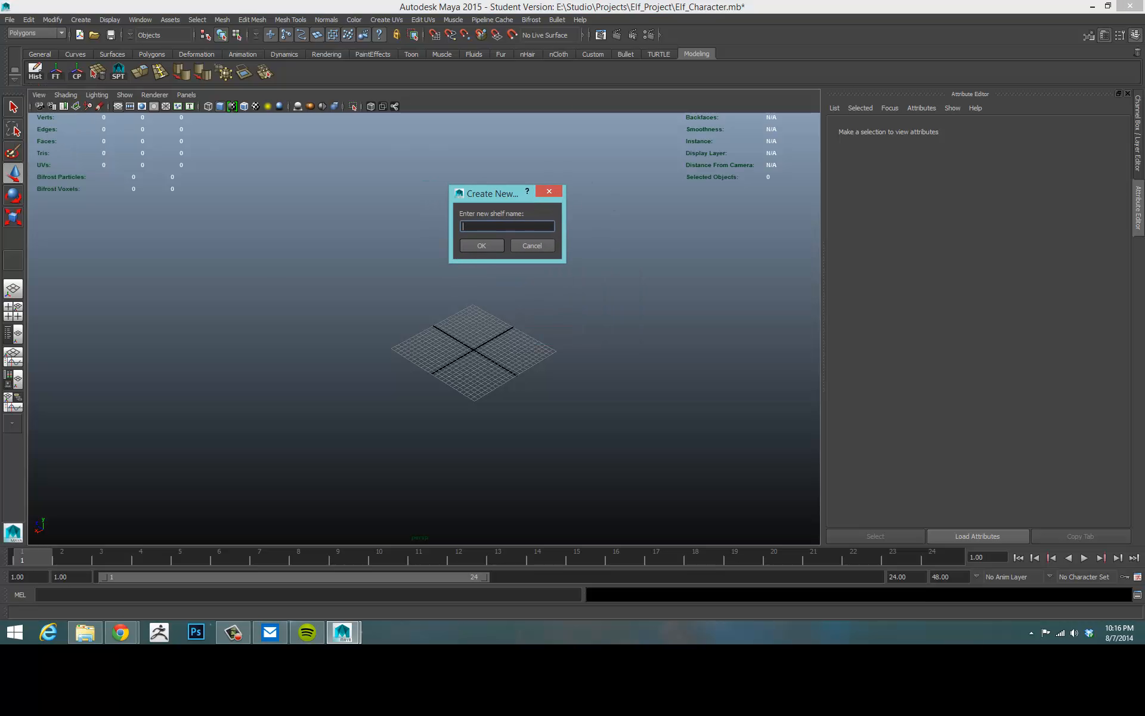
pyautogui.write('Modeling2')
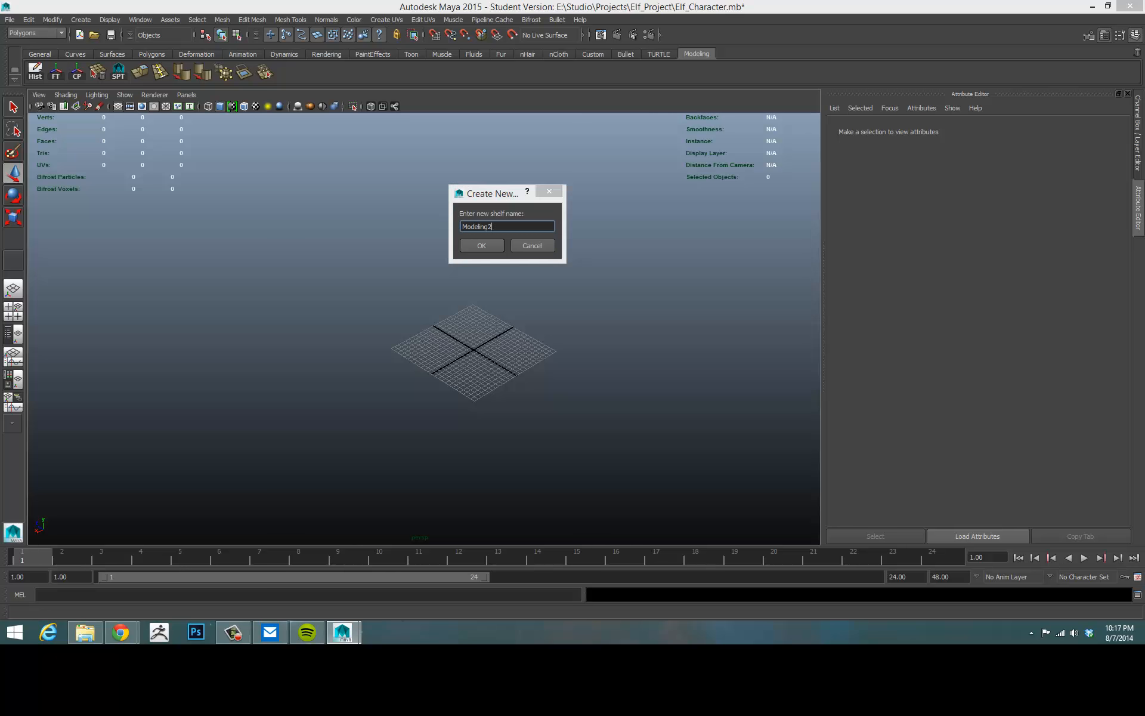
pyautogui.press('Return')
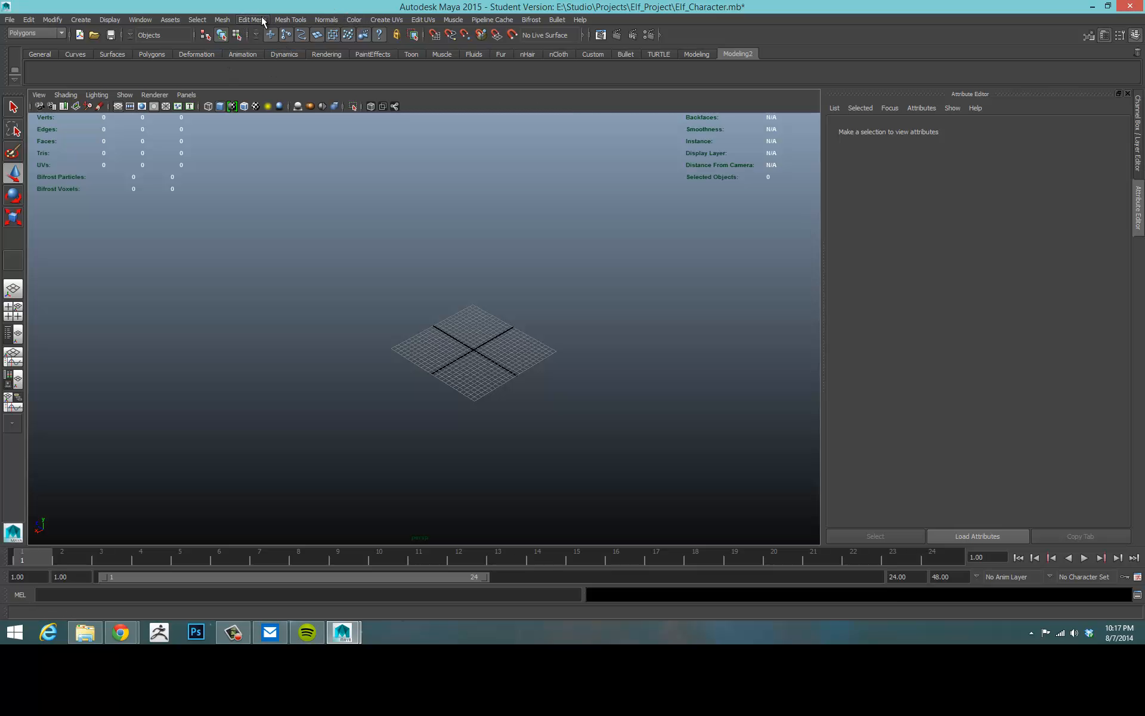
# - Add the Insert Edge Loop Tool to the Modeling2 shelf
pyautogui.click(291, 19)
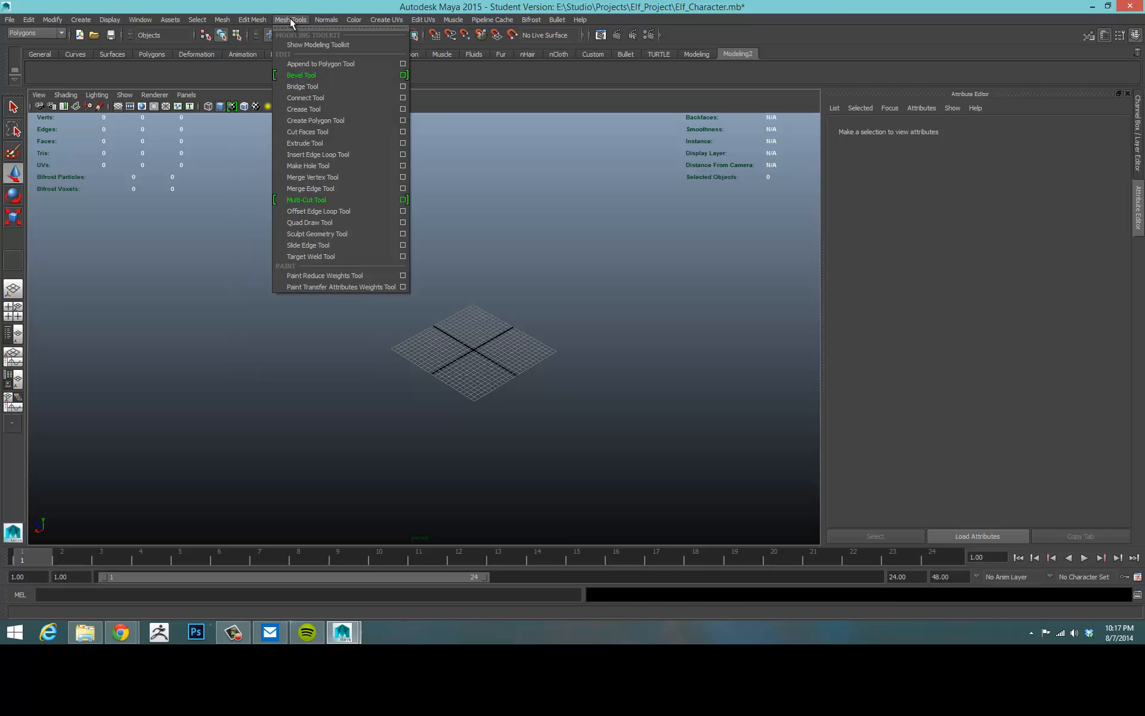
pyautogui.keyDown('ctrl'); pyautogui.keyDown('shift'); pyautogui.click(362, 153); pyautogui.keyUp('shift'); pyautogui.keyUp('ctrl')
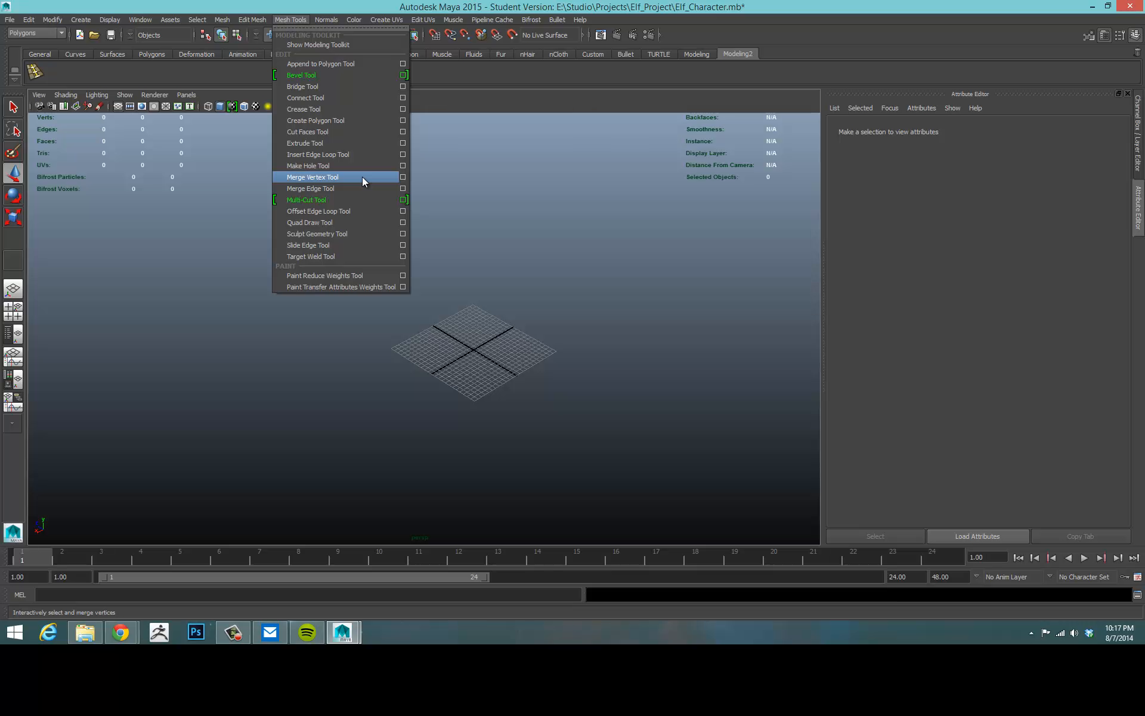
# - Add the Bridge, Create Polygon, Append to Polygon, Sculpt Geometry and Merge Vertex tools to the Modeling2 shelf, moving Bridge to the end
pyautogui.keyDown('ctrl'); pyautogui.keyDown('shift'); pyautogui.click(328, 87); pyautogui.keyUp('shift'); pyautogui.keyUp('ctrl')
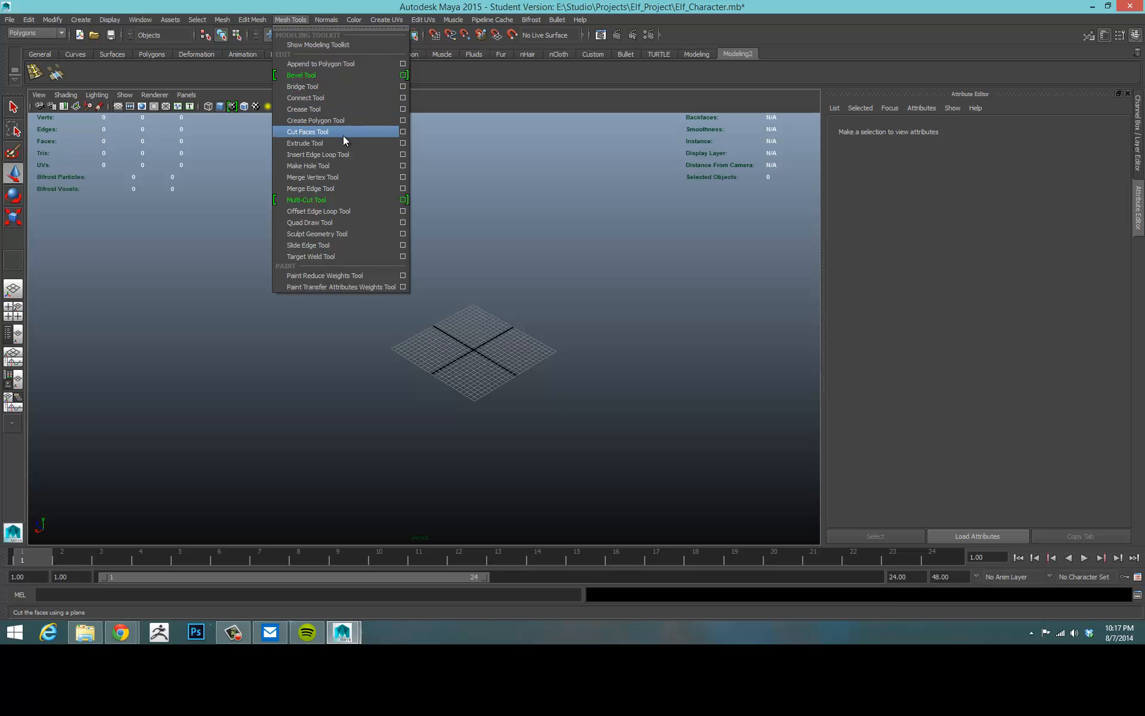
pyautogui.keyDown('ctrl'); pyautogui.keyDown('shift'); pyautogui.click(343, 120); pyautogui.keyUp('shift'); pyautogui.keyUp('ctrl')
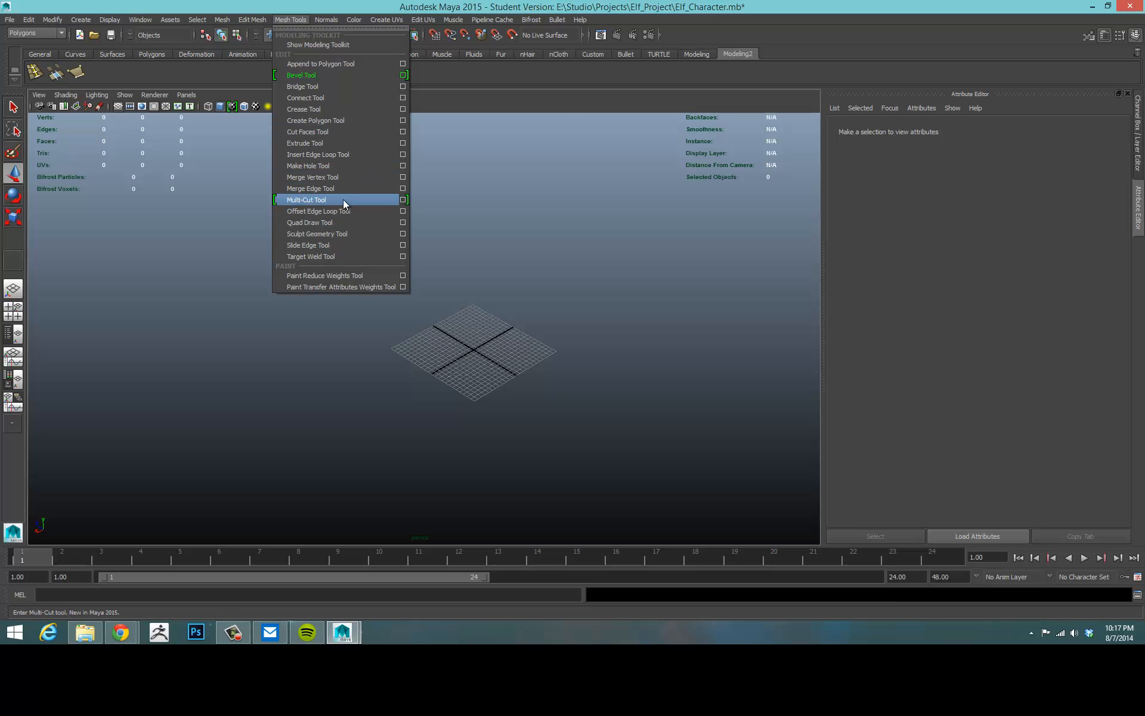
pyautogui.keyDown('ctrl'); pyautogui.keyDown('shift'); pyautogui.click(350, 65); pyautogui.keyUp('shift'); pyautogui.keyUp('ctrl')
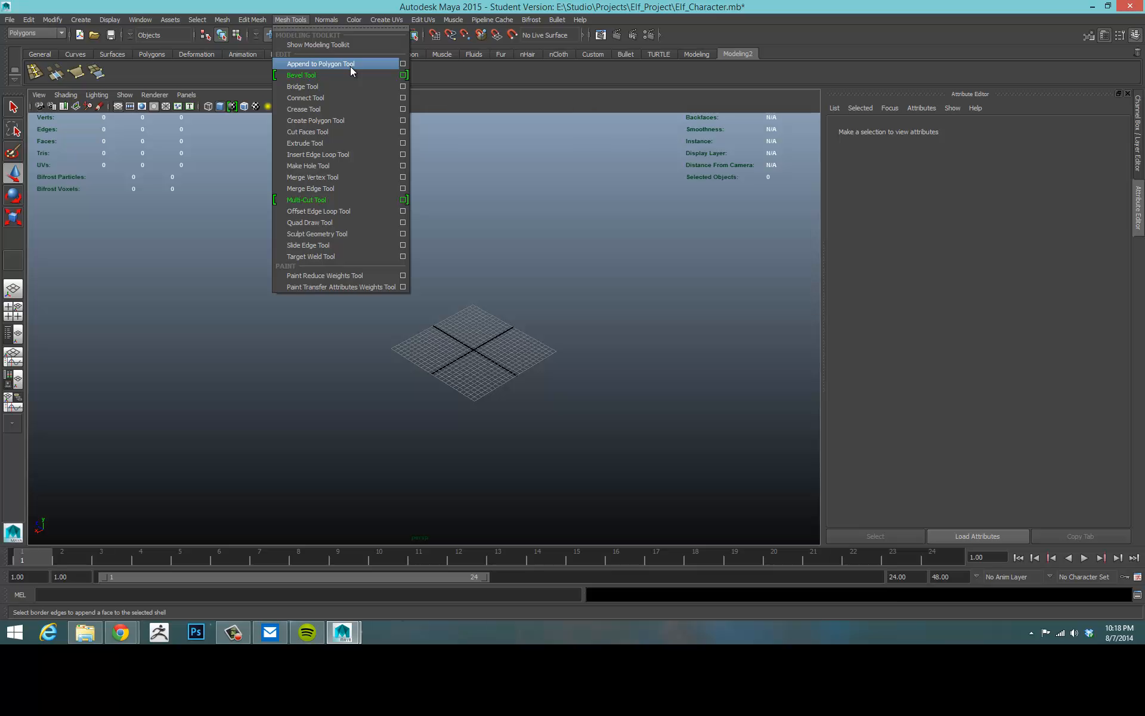
pyautogui.keyDown('ctrl'); pyautogui.keyDown('shift'); pyautogui.click(337, 235); pyautogui.keyUp('shift'); pyautogui.keyUp('ctrl')
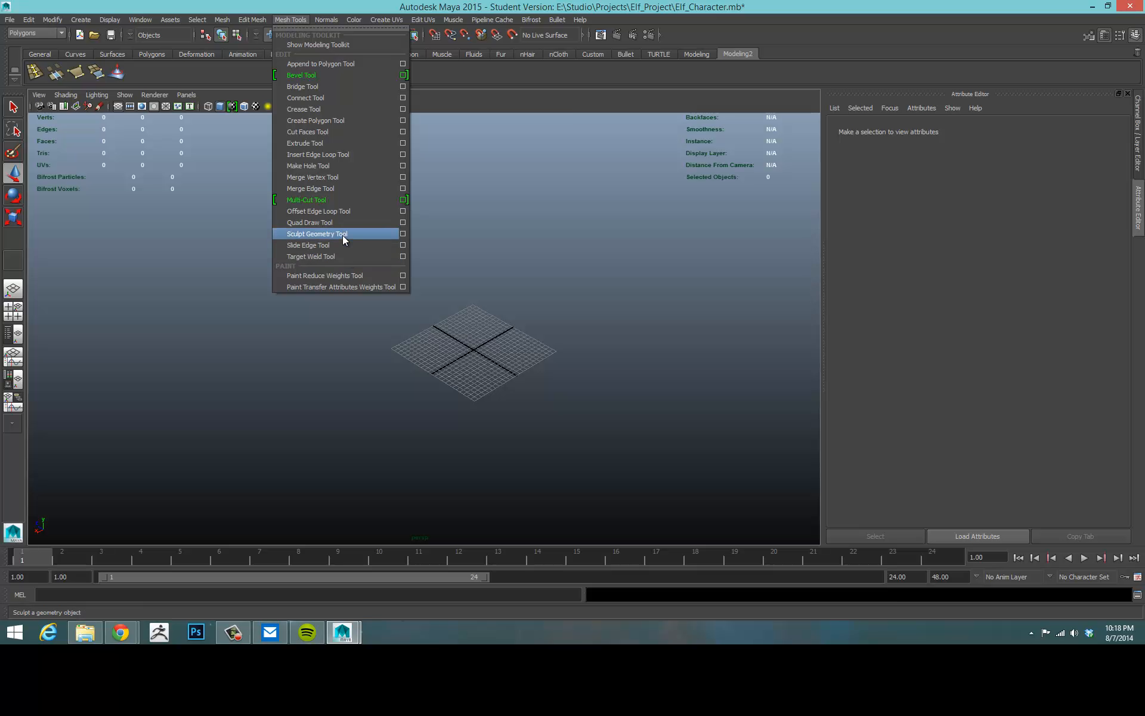
pyautogui.keyDown('ctrl'); pyautogui.keyDown('shift'); pyautogui.click(306, 177); pyautogui.keyUp('shift'); pyautogui.keyUp('ctrl')
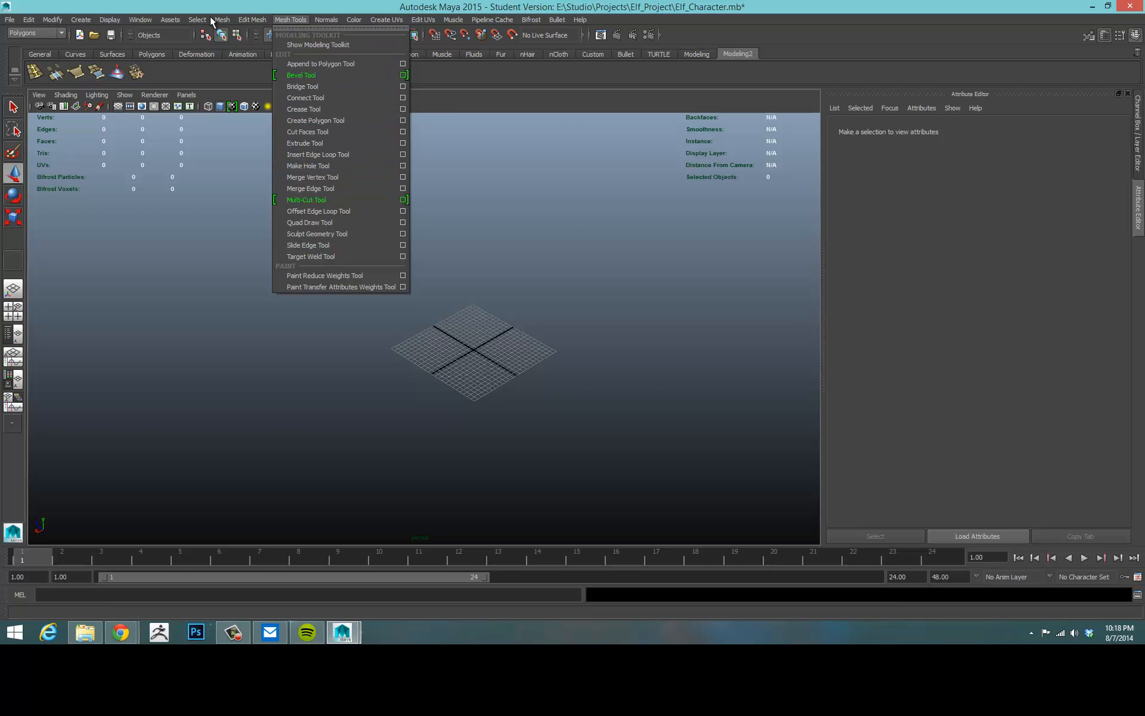
pyautogui.moveTo(221, 19)
pyautogui.click(306, 5)
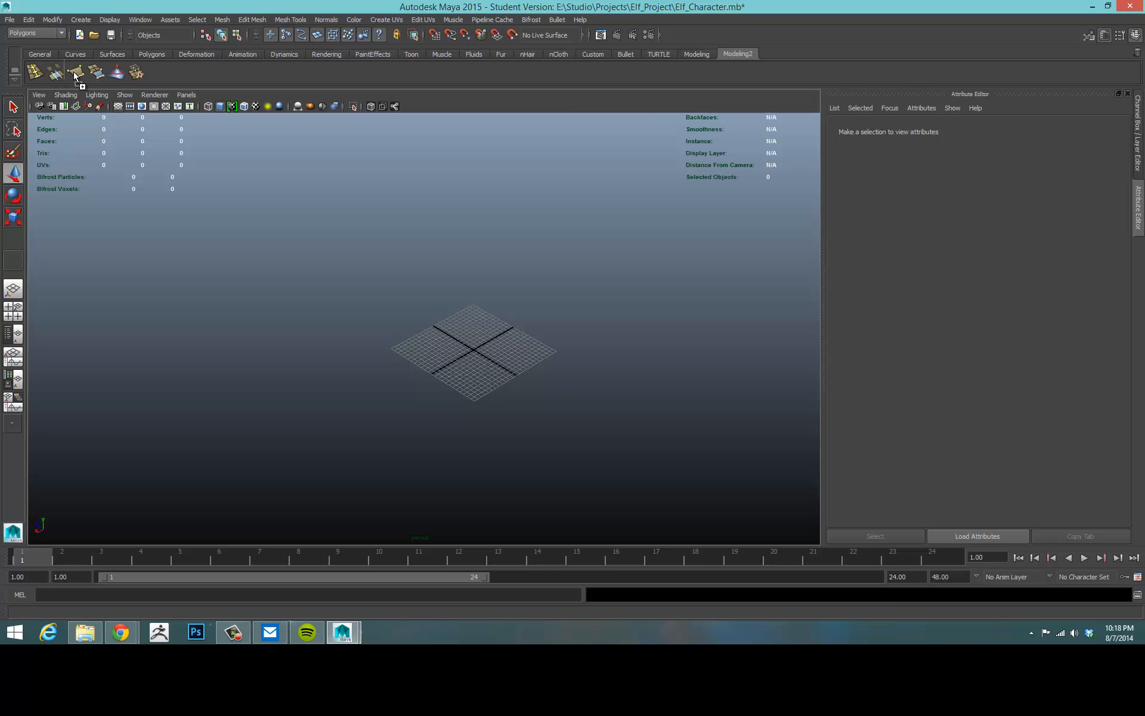
pyautogui.moveTo(156, 71); pyautogui.dragTo(154, 72, button='middle')
# - Set the polygon plane primitive's width divisions and height divisions to 1 and create a plane with these options
pyautogui.click(83, 19)
pyautogui.moveTo(98, 48)
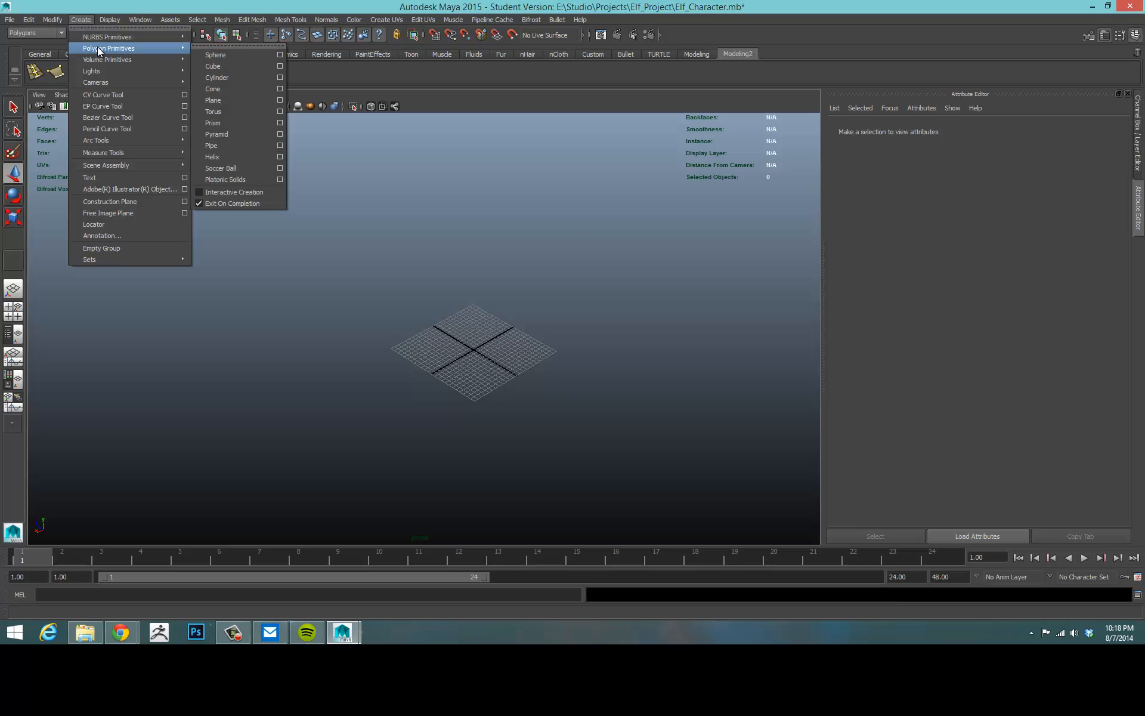
pyautogui.click(279, 99)
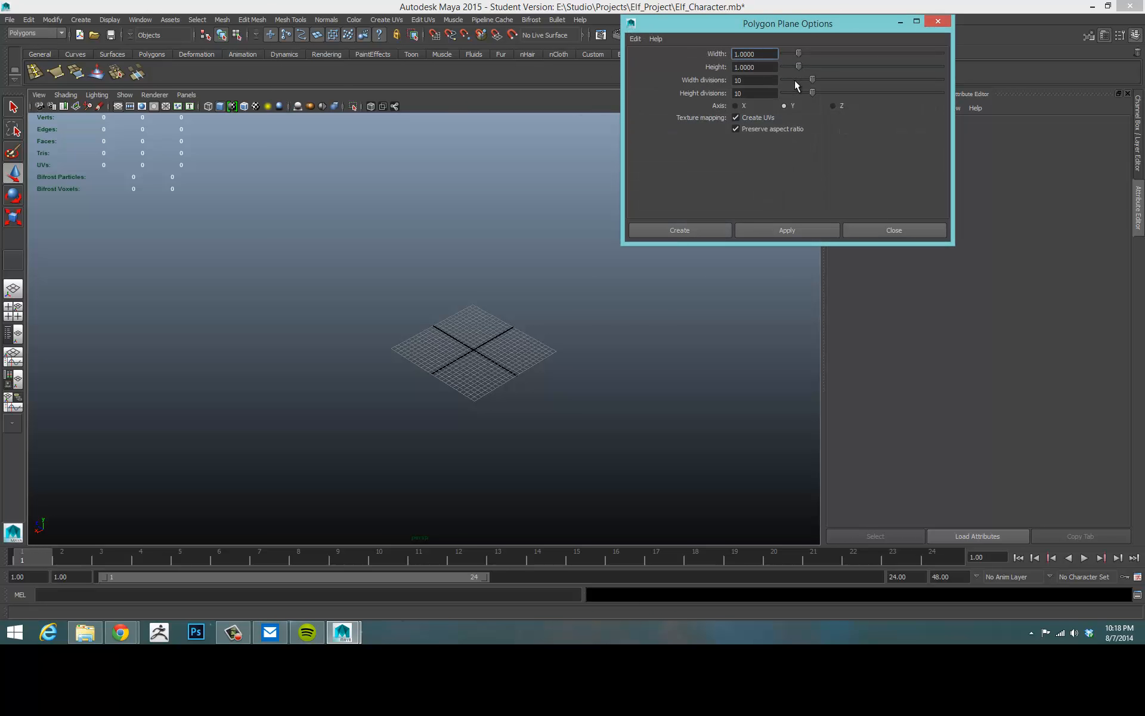
pyautogui.moveTo(812, 79); pyautogui.dragTo(768, 93)
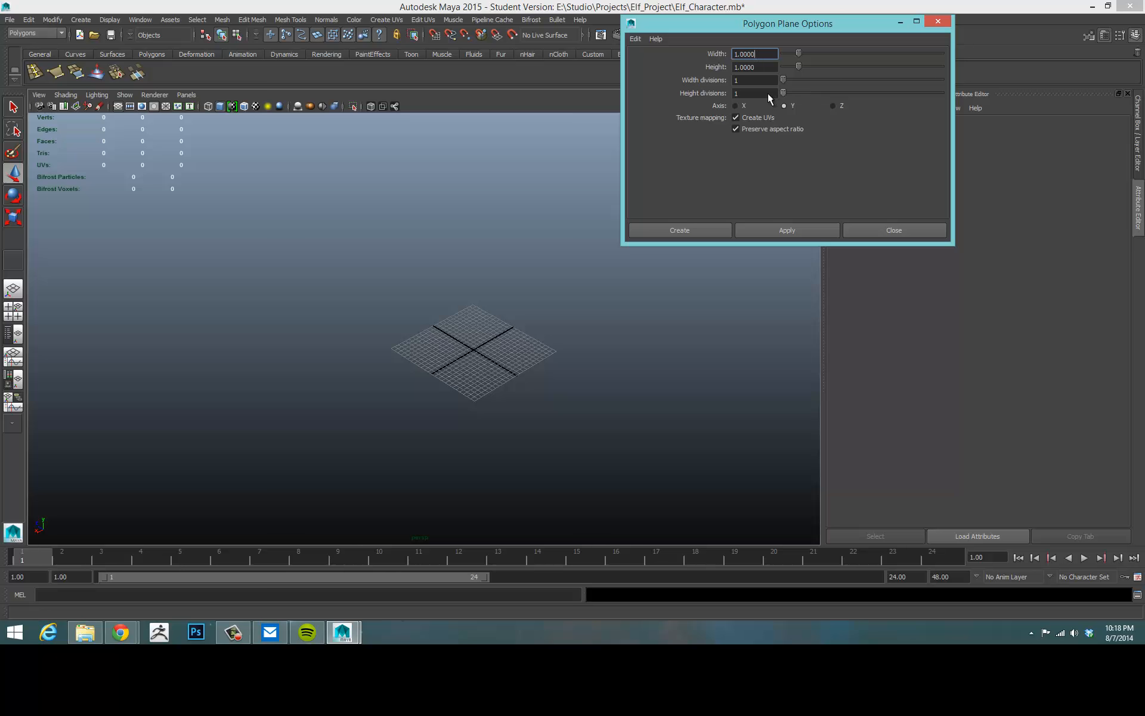
pyautogui.click(777, 228)
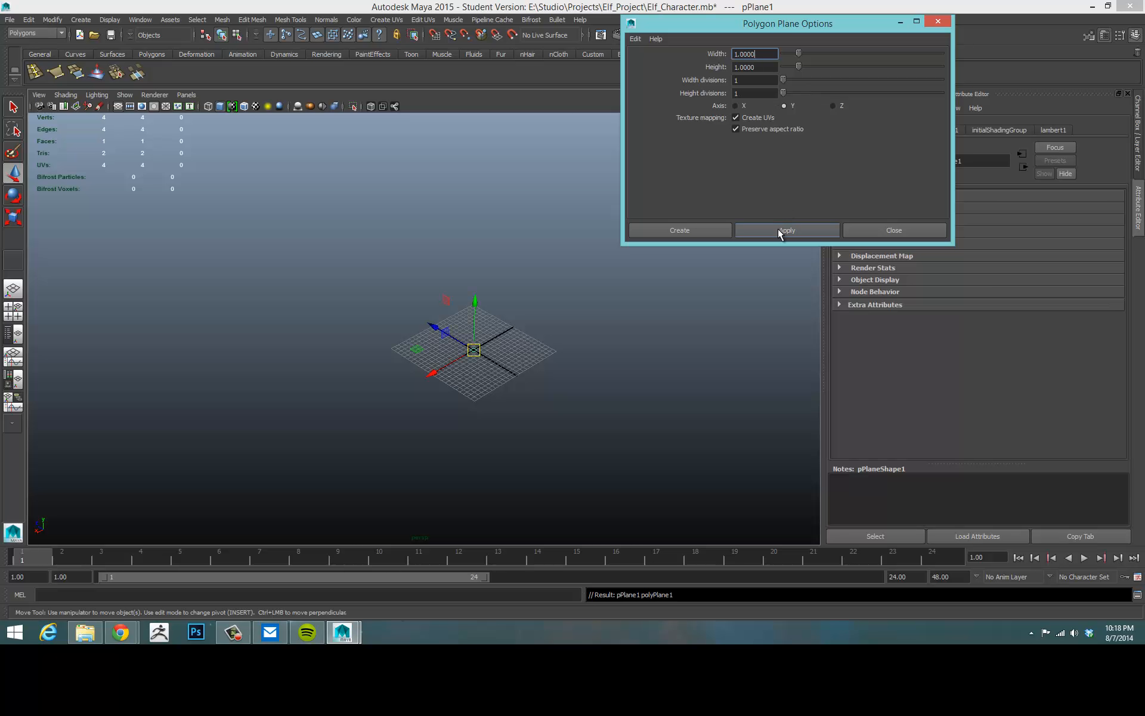
pyautogui.click(851, 235)
pyautogui.click(623, 292)
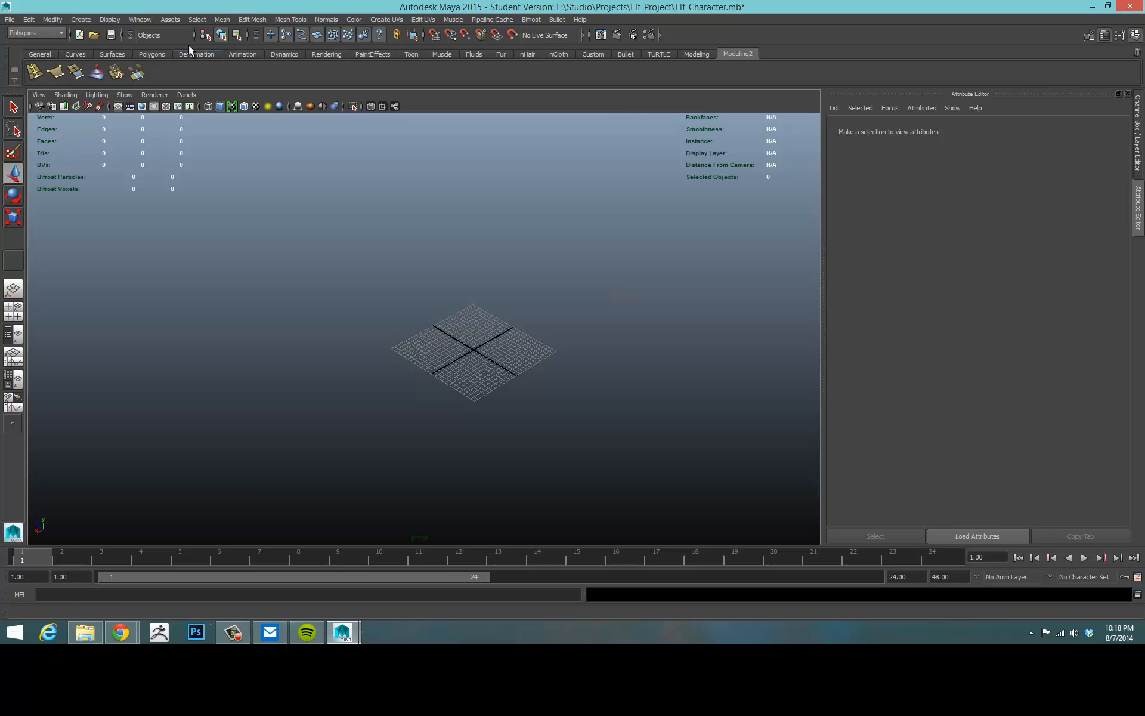
# - Add the polygon Plane primitive to the Modeling2 shelf and test the shelf entry by creating a plane
pyautogui.click(80, 20)
pyautogui.moveTo(92, 50)
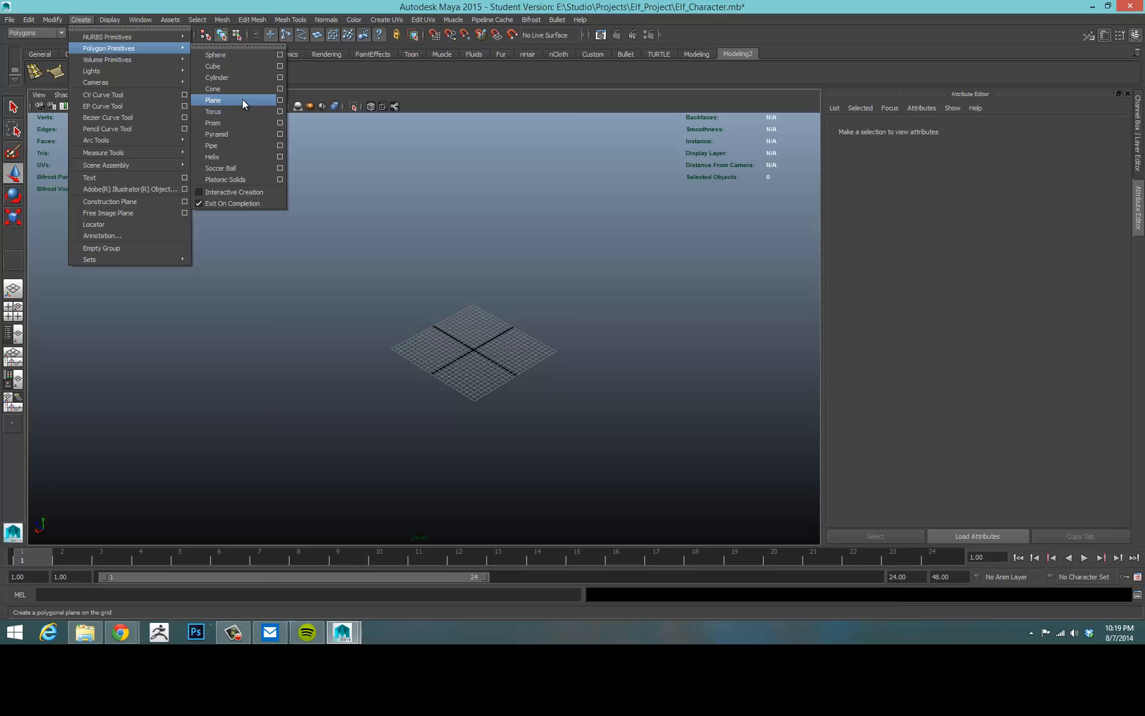
pyautogui.click(329, 4)
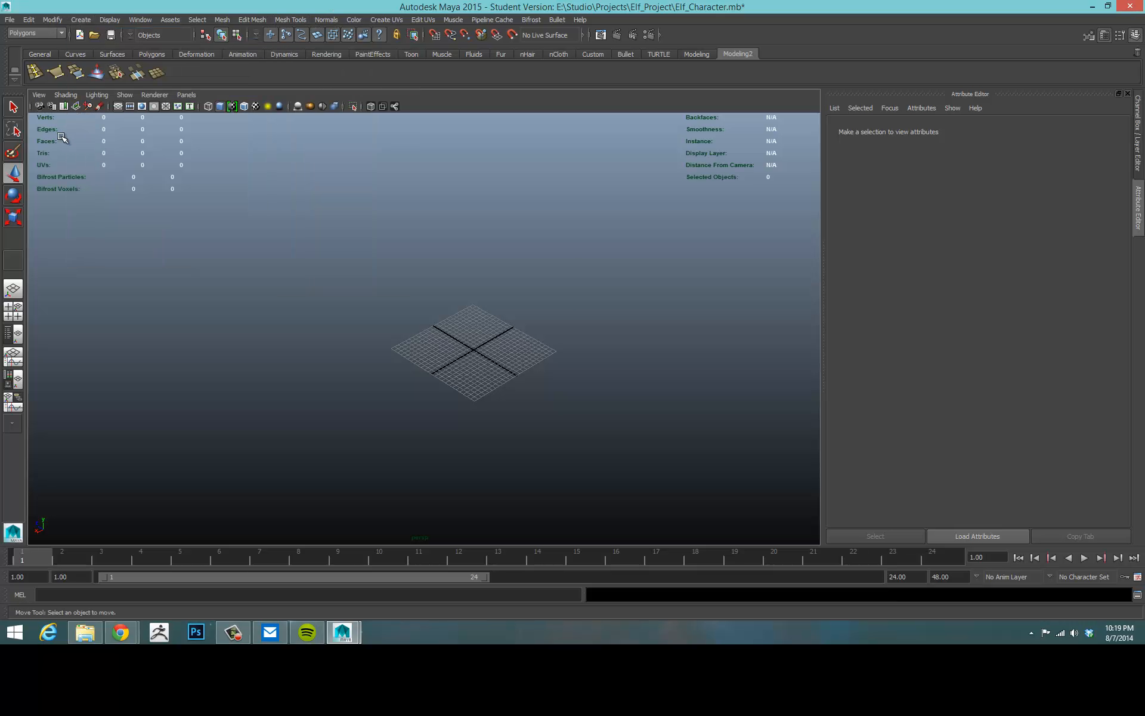
pyautogui.click(159, 72)
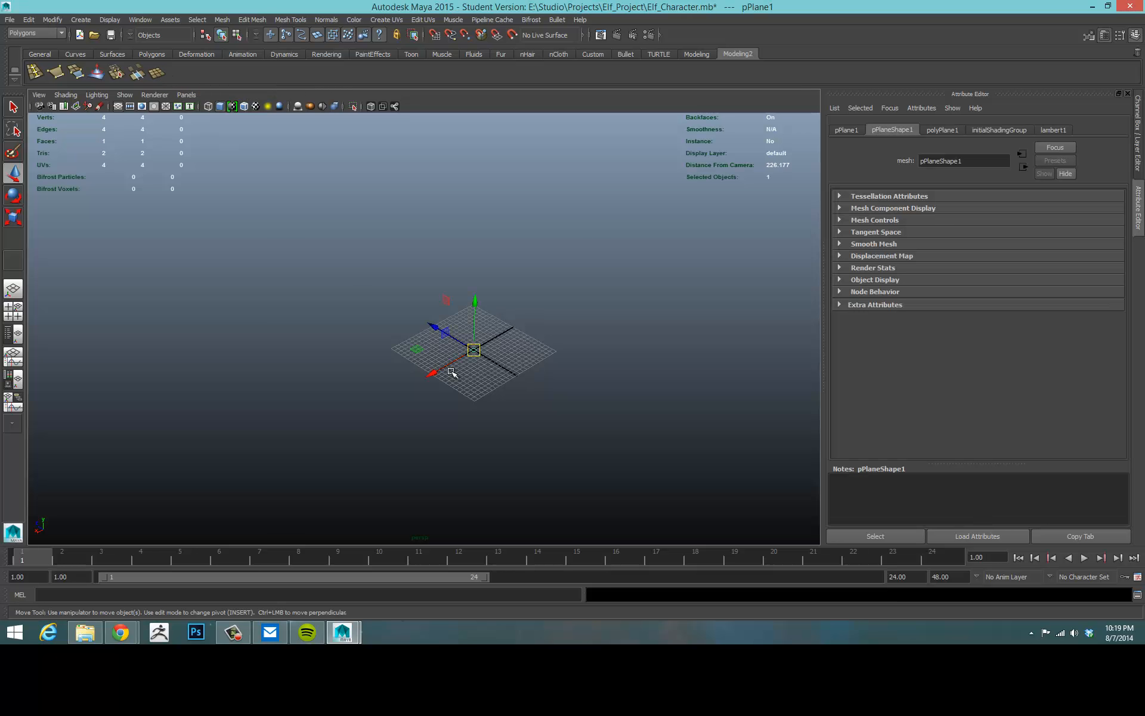
pyautogui.click(598, 403)
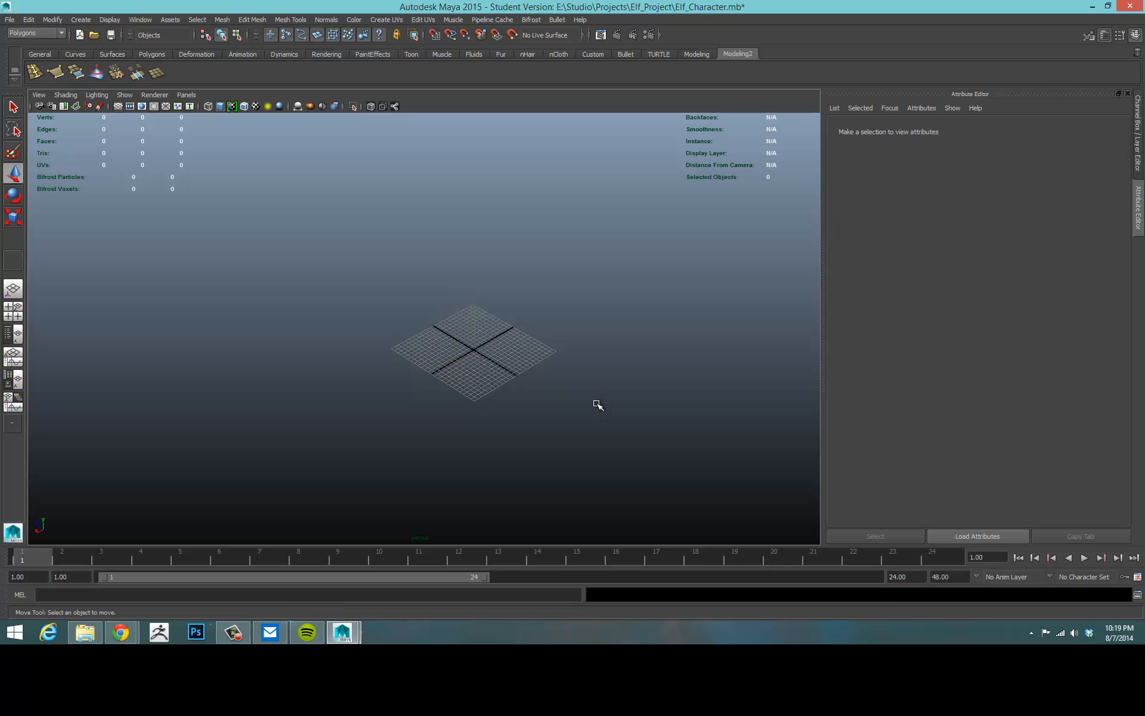
pyautogui.keyDown('alt'); pyautogui.moveTo(276, 266); pyautogui.dragTo(281, 260); pyautogui.keyUp('alt')
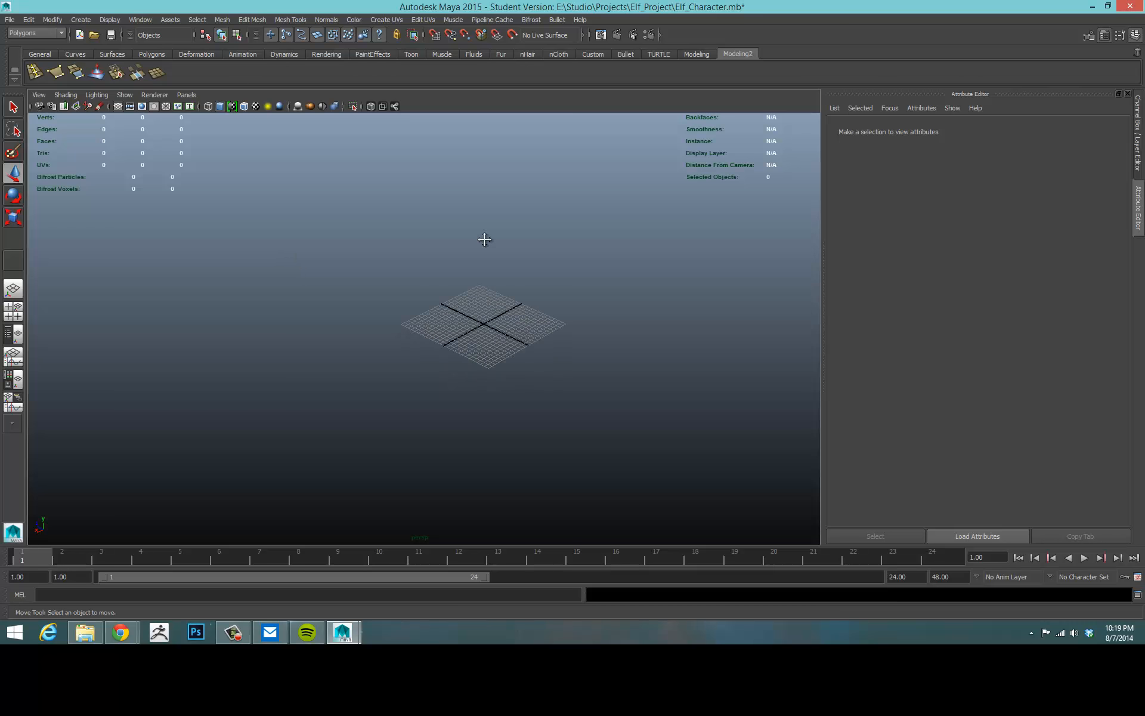
pyautogui.keyDown('alt'); pyautogui.moveTo(483, 238); pyautogui.dragTo(457, 240, button='middle'); pyautogui.keyUp('alt')
pyautogui.keyDown('alt'); pyautogui.moveTo(431, 253); pyautogui.dragTo(613, 248, button='right'); pyautogui.keyUp('alt')
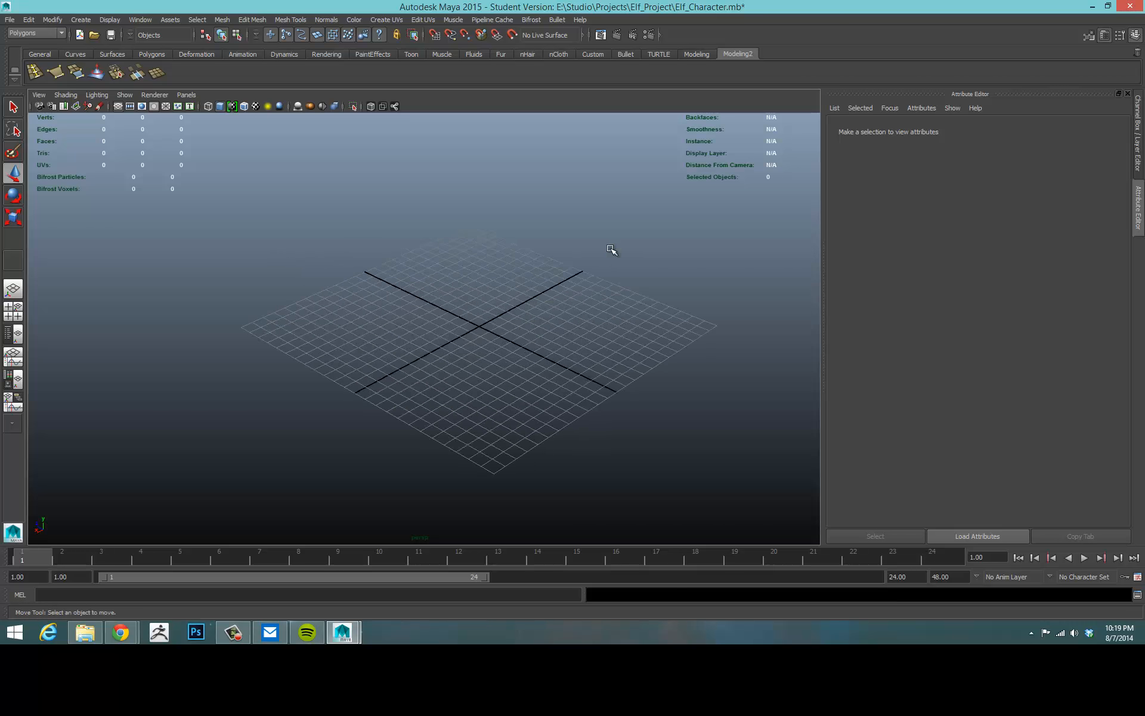
pyautogui.keyDown('alt'); pyautogui.moveTo(614, 248); pyautogui.dragTo(606, 250); pyautogui.keyUp('alt')
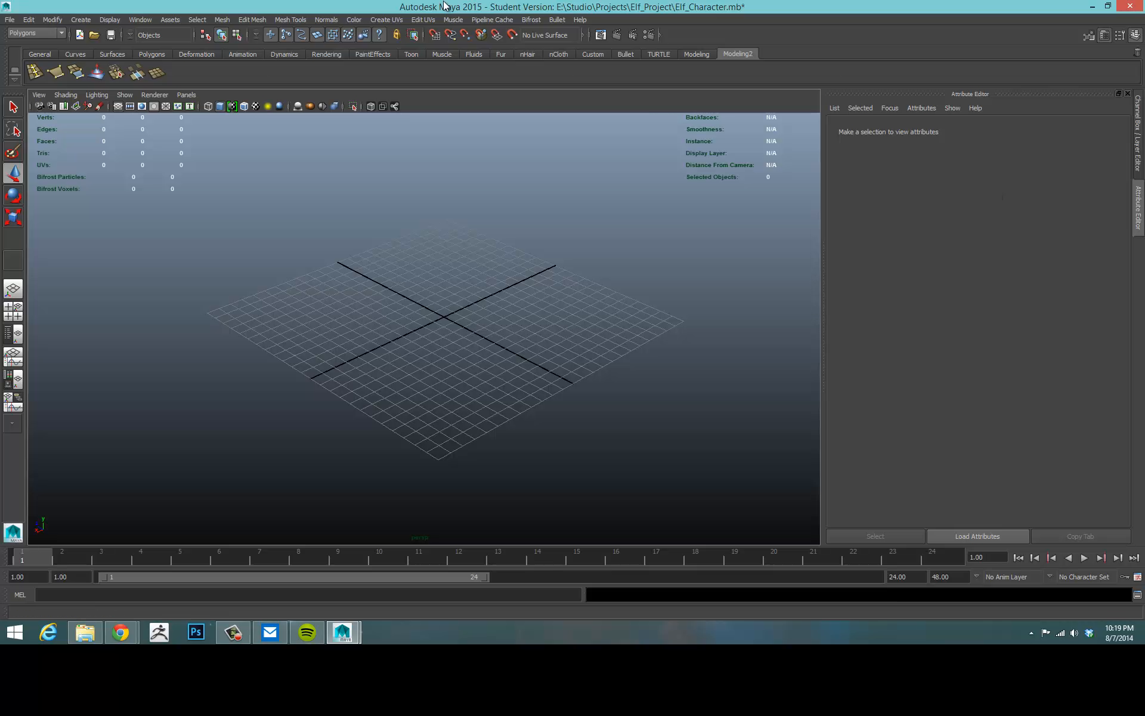
pyautogui.click(275, 20)
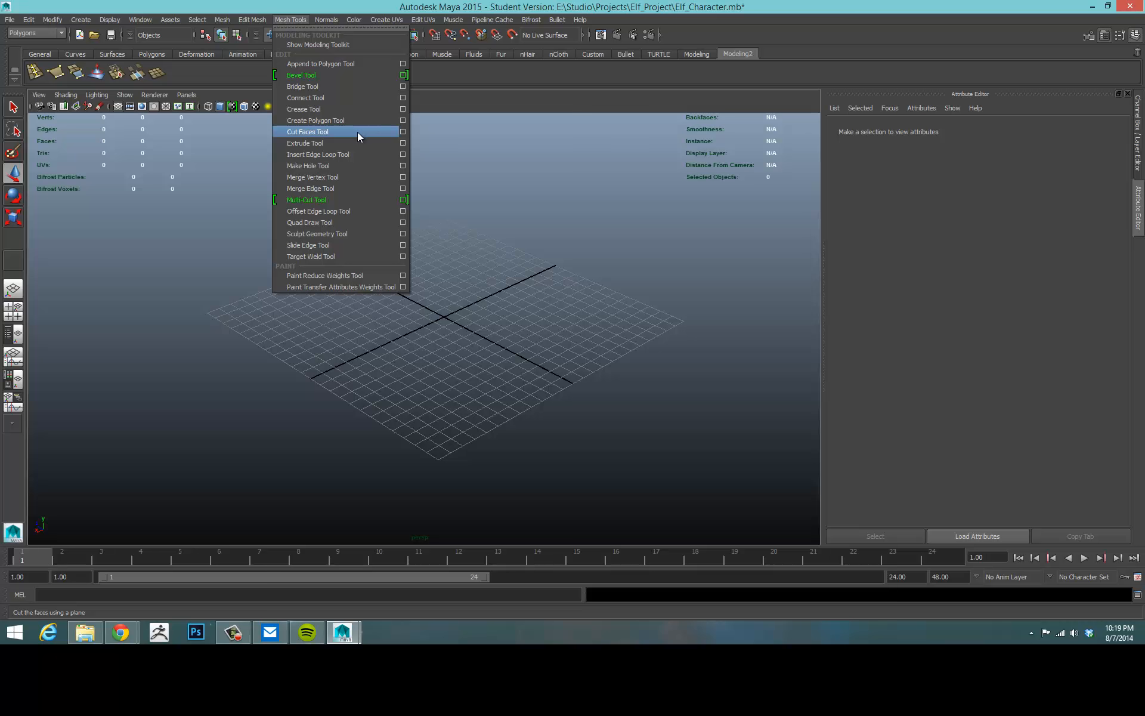
pyautogui.click(479, 2)
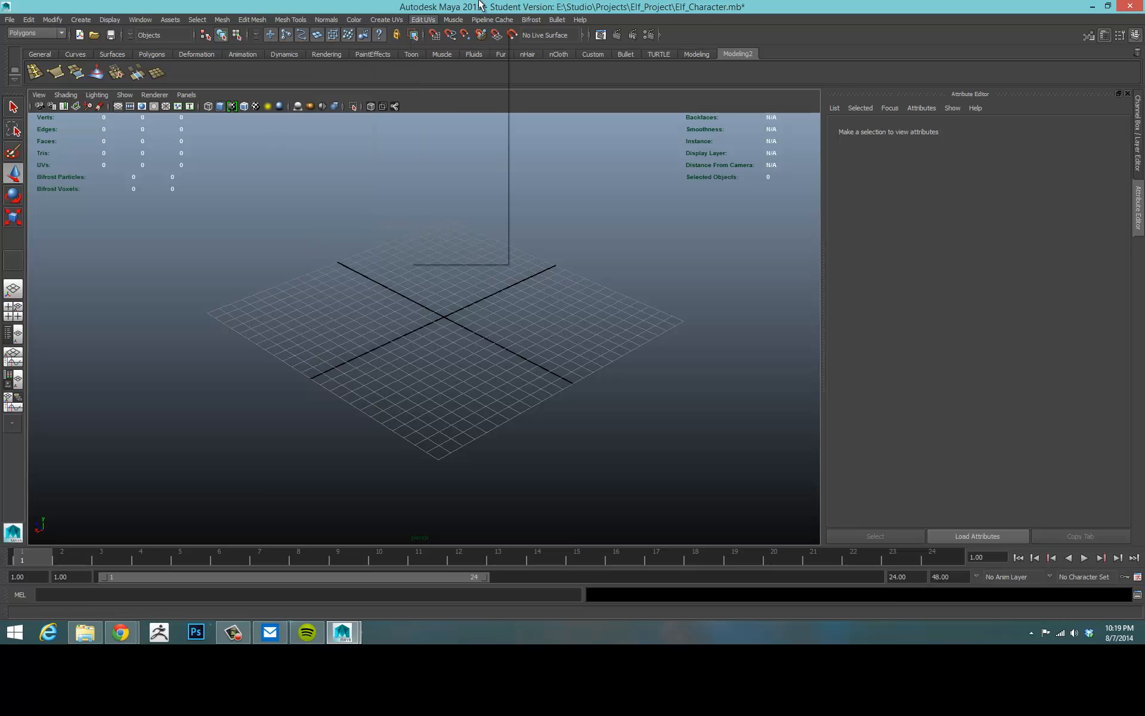
# - Create a polygon sphere at the centre of the grid, frame it in the perspective view and select it
pyautogui.click(84, 19)
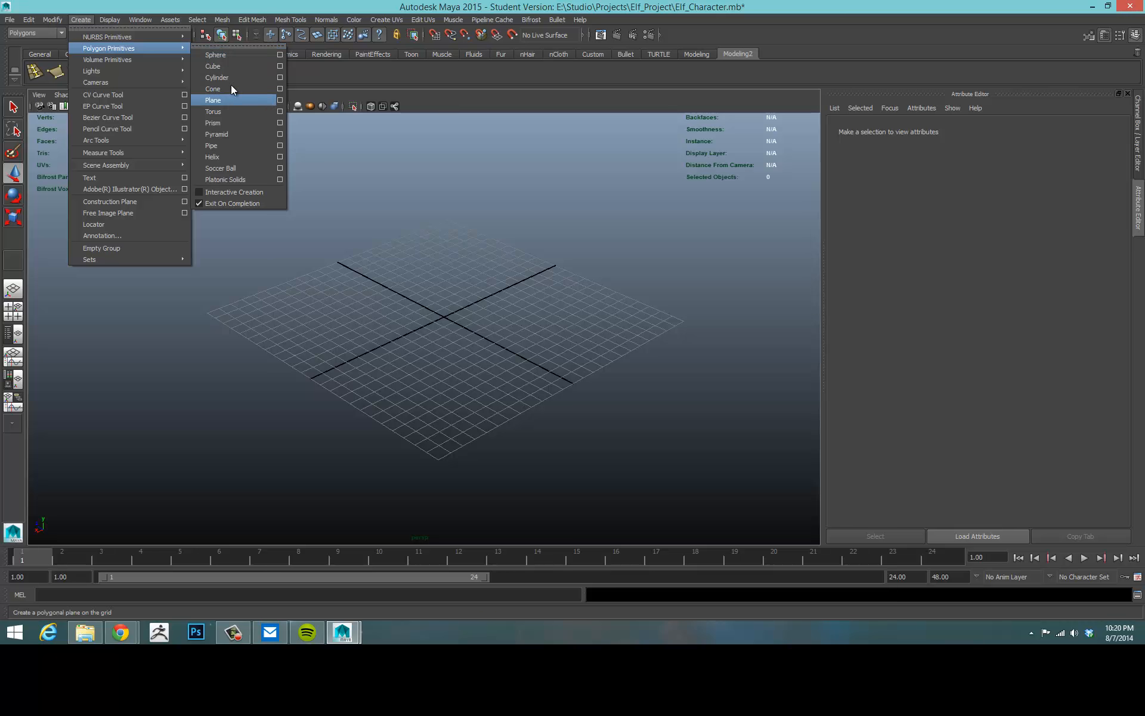
pyautogui.click(222, 55)
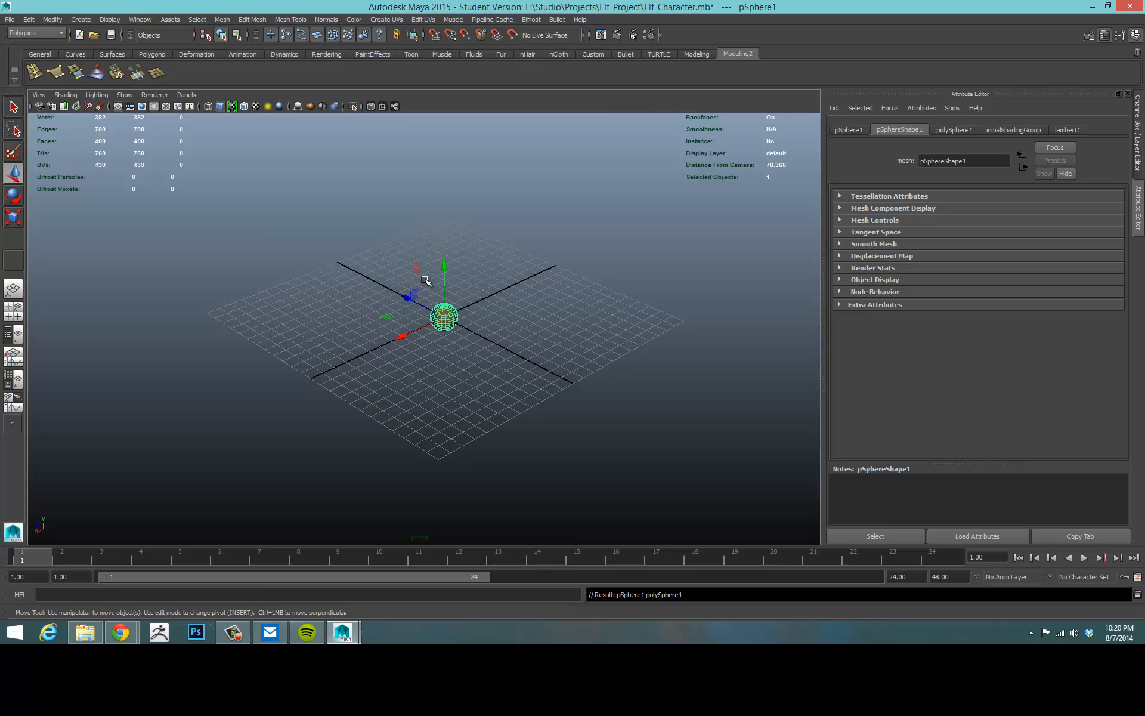
pyautogui.press('e')
pyautogui.press('r')
pyautogui.press('f')
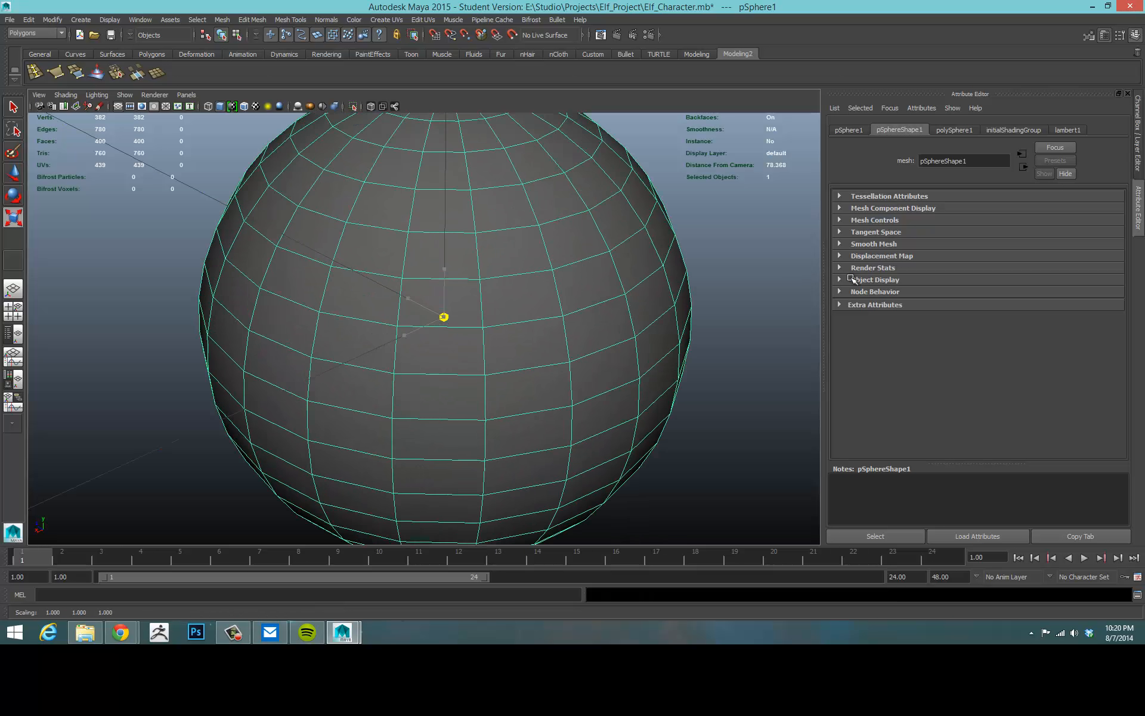
pyautogui.click(775, 263)
pyautogui.keyDown('alt'); pyautogui.moveTo(659, 276); pyautogui.dragTo(538, 95, button='middle'); pyautogui.keyUp('alt')
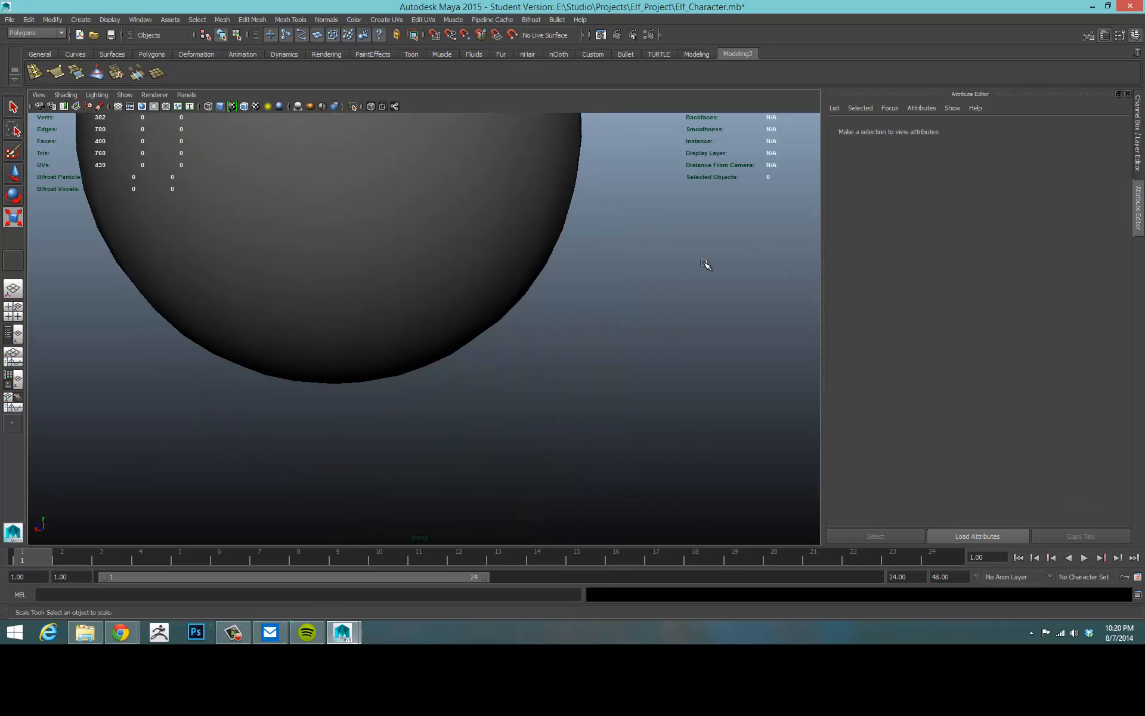
pyautogui.keyDown('alt'); pyautogui.moveTo(705, 263); pyautogui.dragTo(531, 278, button='right'); pyautogui.keyUp('alt')
pyautogui.keyDown('alt'); pyautogui.moveTo(531, 279); pyautogui.dragTo(581, 303, button='middle'); pyautogui.keyUp('alt')
pyautogui.keyDown('alt'); pyautogui.moveTo(485, 304); pyautogui.dragTo(522, 281, button='right'); pyautogui.keyUp('alt')
pyautogui.click(523, 280)
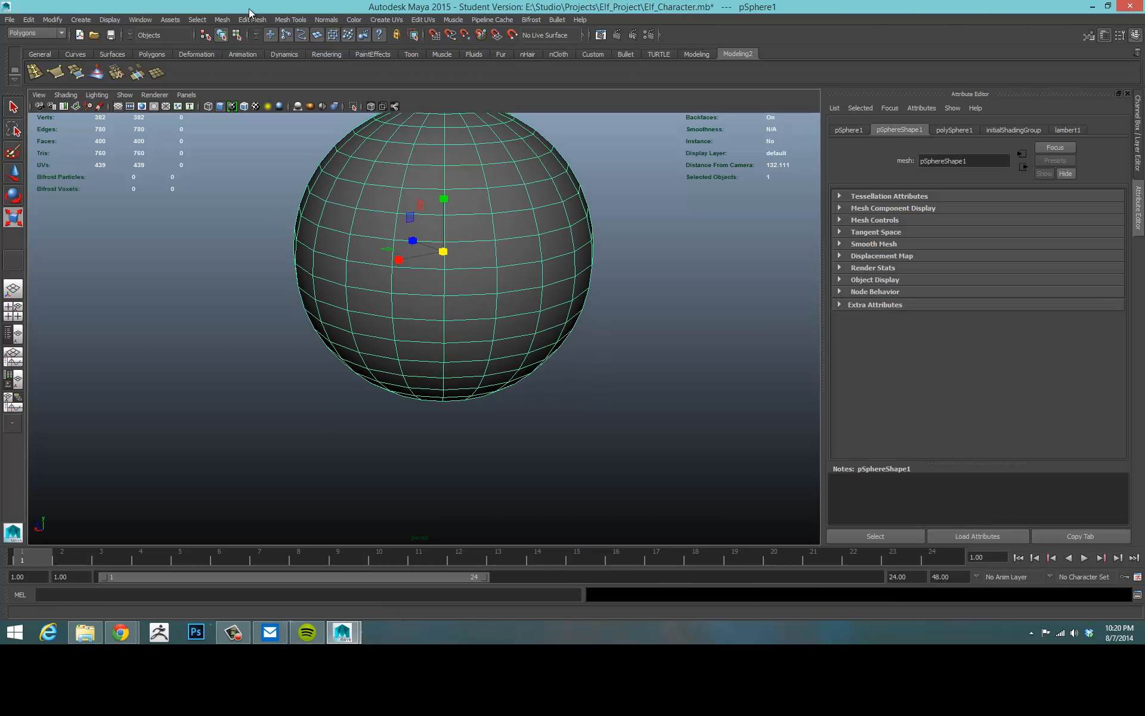
# - Try a straight diagonal cut across the whole sphere with the Cut Faces Tool and undo it
pyautogui.click(295, 20)
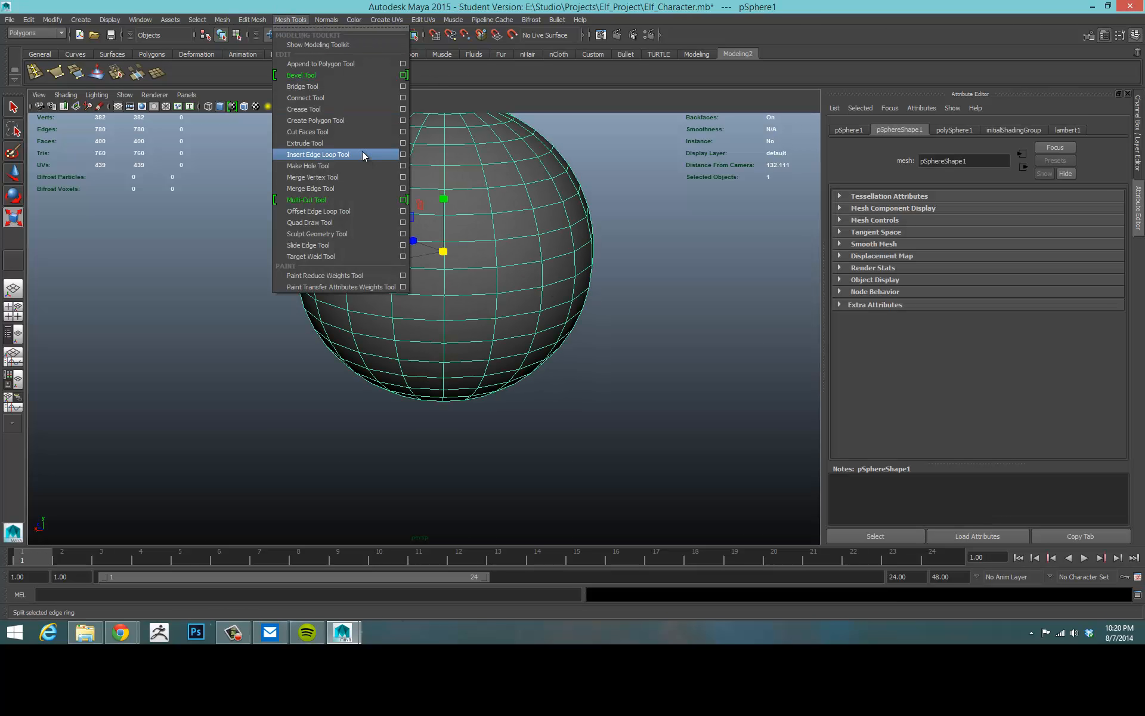
pyautogui.click(350, 134)
pyautogui.scroll(3, 396, 214)
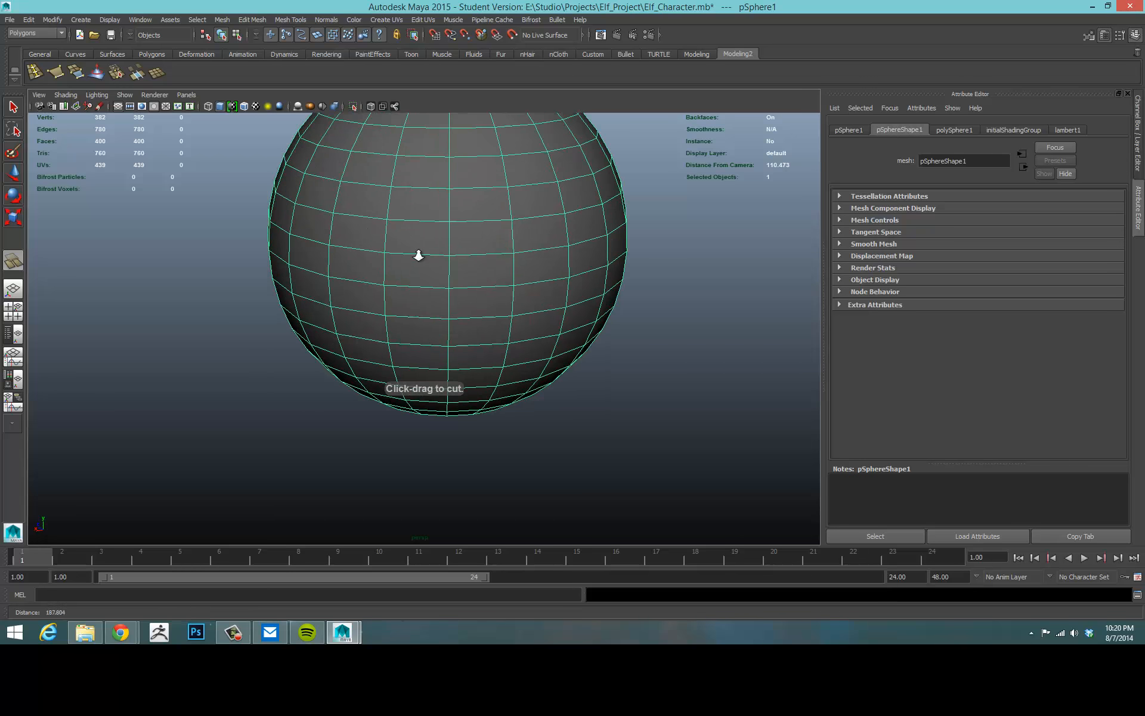
pyautogui.moveTo(423, 220); pyautogui.dragTo(417, 225)
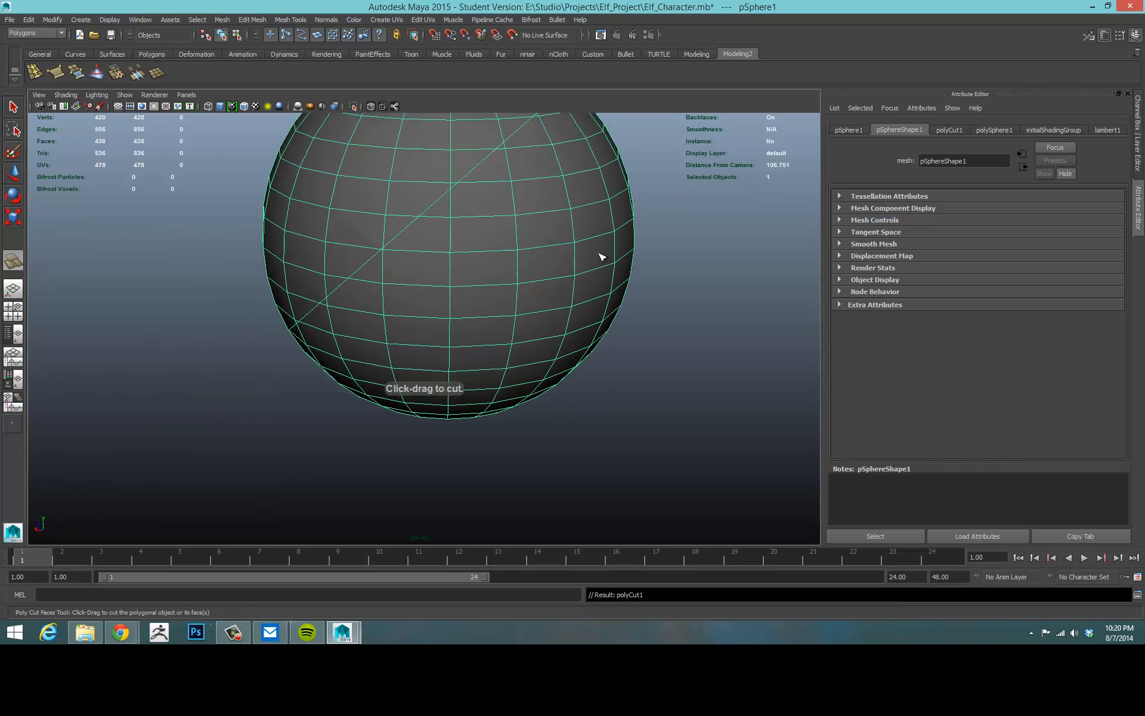
pyautogui.keyDown('alt'); pyautogui.moveTo(600, 256); pyautogui.dragTo(507, 254); pyautogui.keyUp('alt')
pyautogui.hotkey('ctrl', 'z')
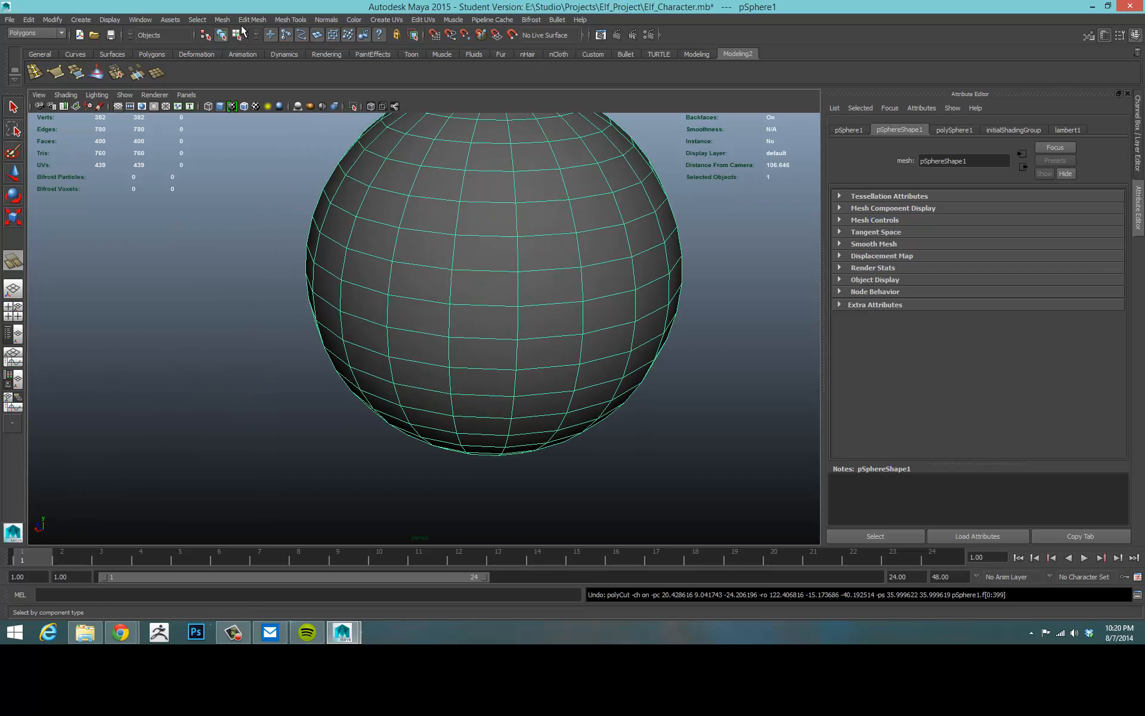
# - Cut a five-point zigzag line down the front faces of the sphere with the Multi-Cut Tool
pyautogui.click(287, 22)
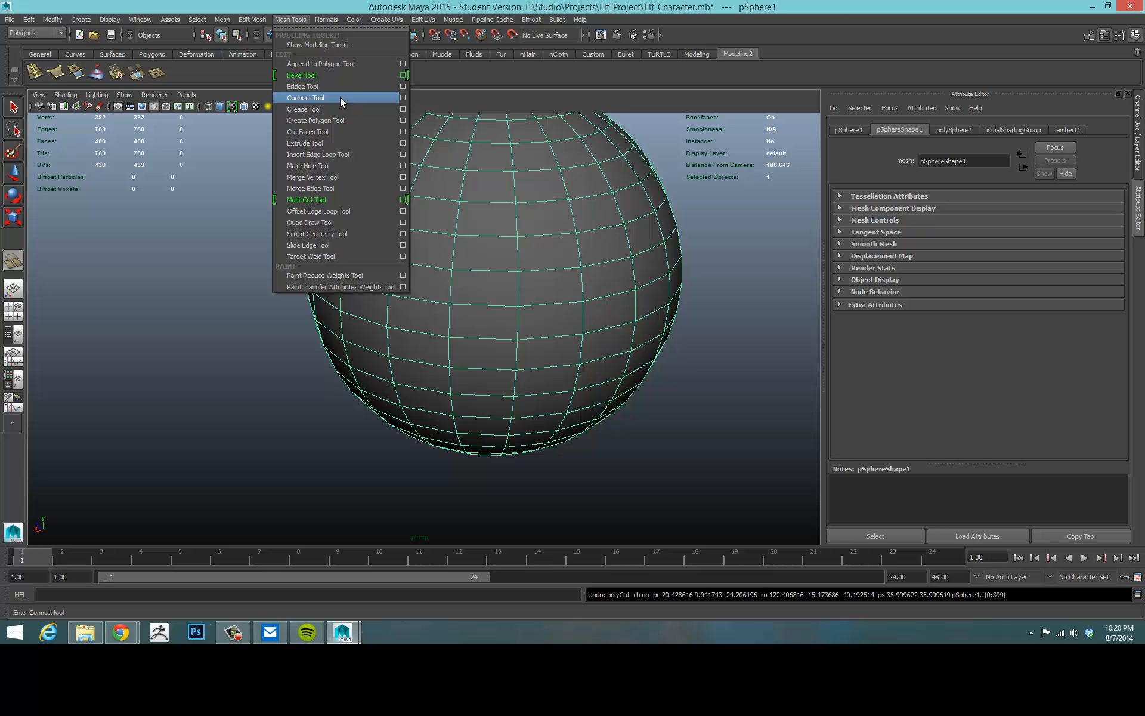
pyautogui.click(333, 200)
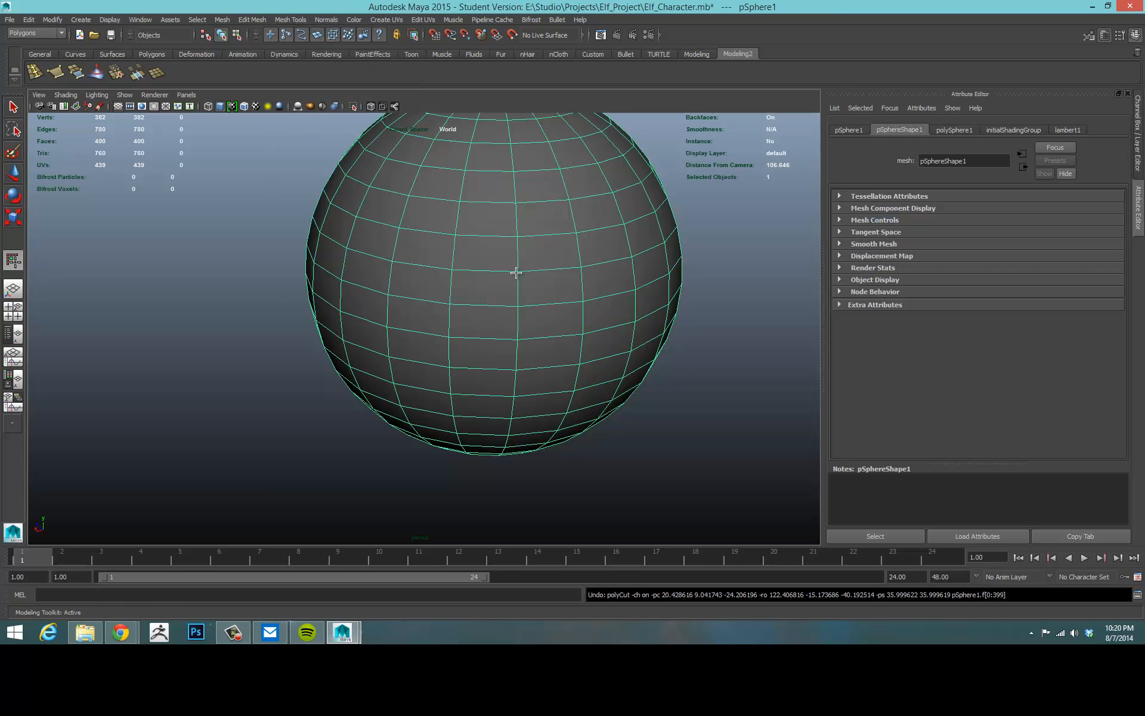
pyautogui.click(482, 236)
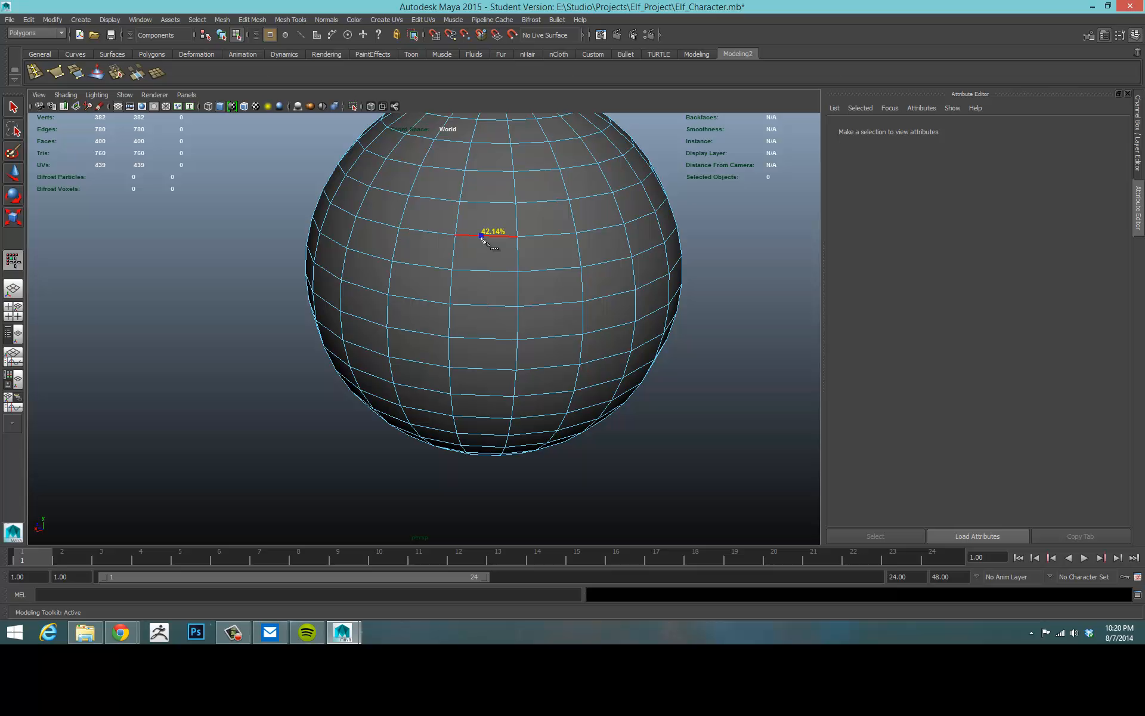
pyautogui.click(495, 272)
pyautogui.click(478, 304)
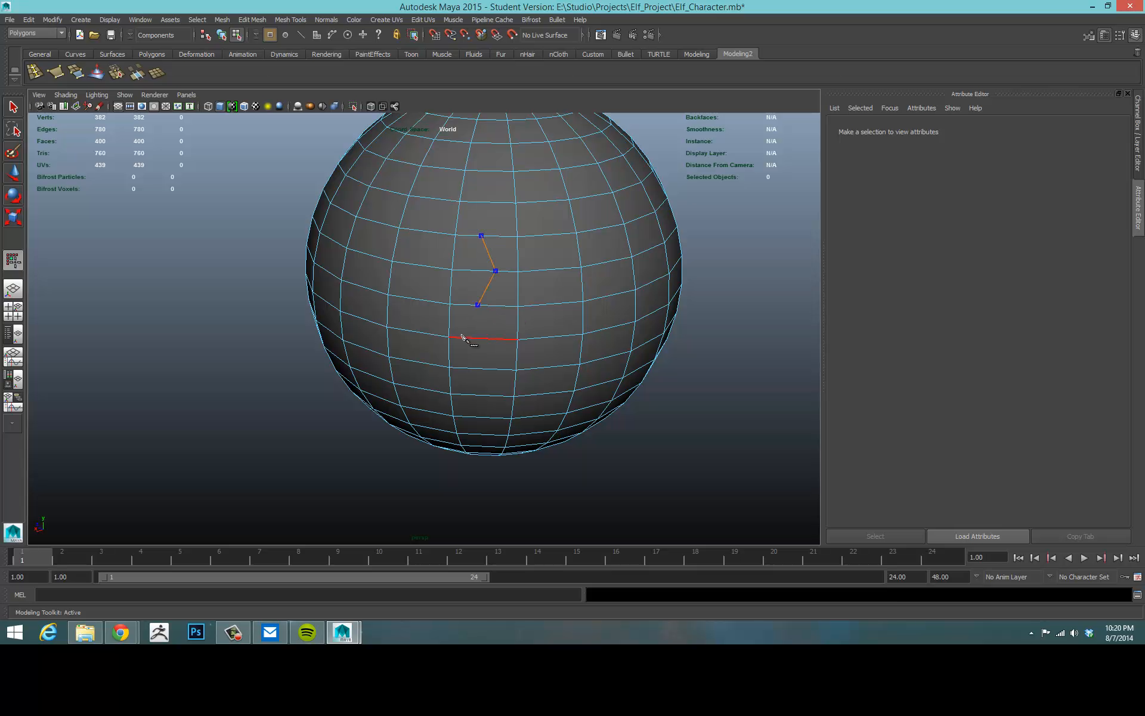
pyautogui.click(449, 337)
pyautogui.click(489, 368)
pyautogui.press('Return')
# - Try to draw a second zigzag cut through the column of faces beside the first Multi-Cut line
pyautogui.click(545, 235)
pyautogui.click(537, 270)
pyautogui.click(565, 303)
pyautogui.click(533, 338)
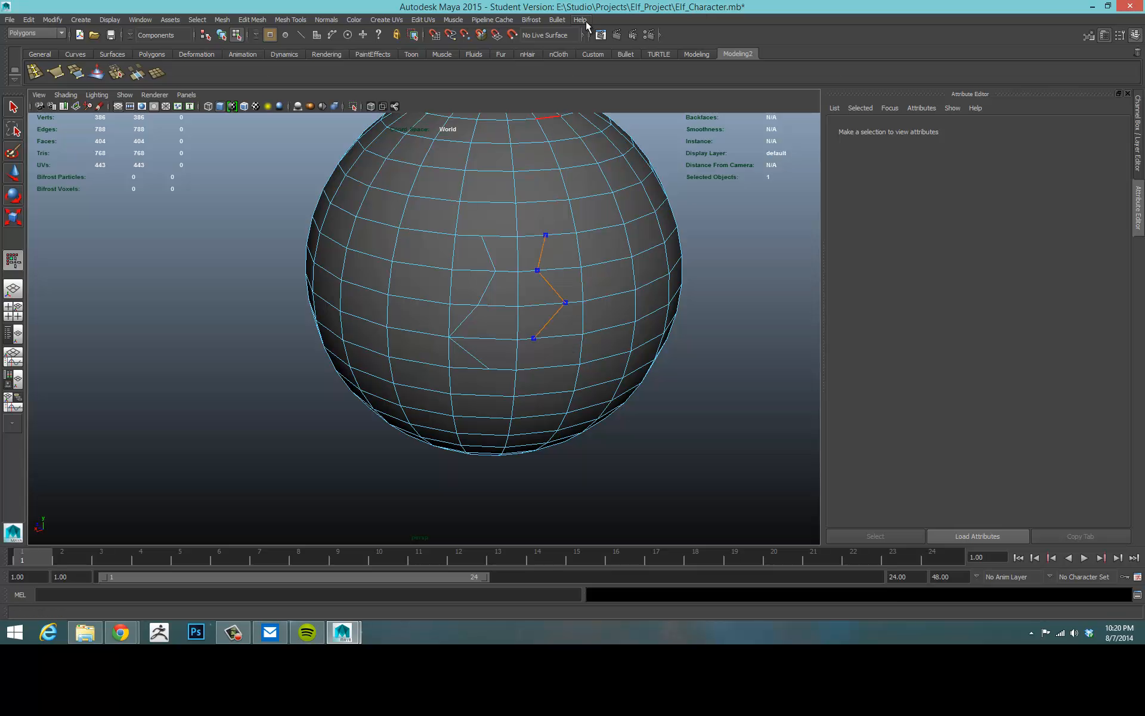
pyautogui.click(571, 364)
pyautogui.press('g')
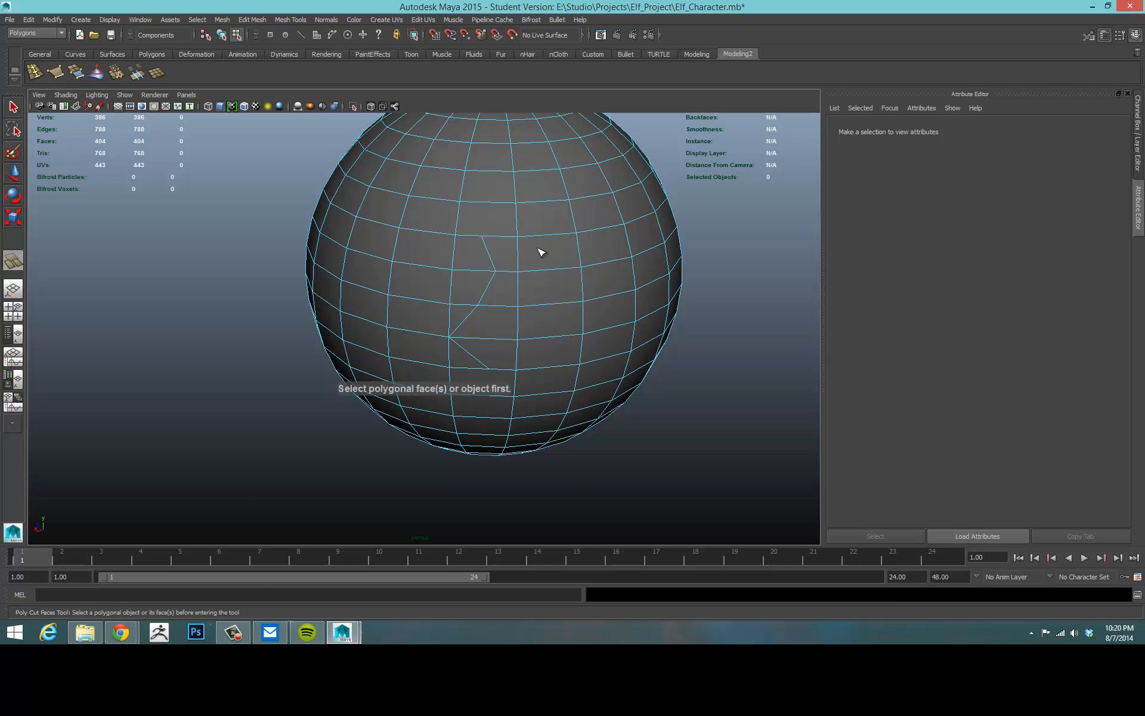
# - Add the Multi-Cut Tool to the Modeling2 shelf
pyautogui.moveTo(539, 237)
pyautogui.mouseDown()
pyautogui.moveTo(559, 239)
pyautogui.moveTo(503, 236)
pyautogui.mouseUp()
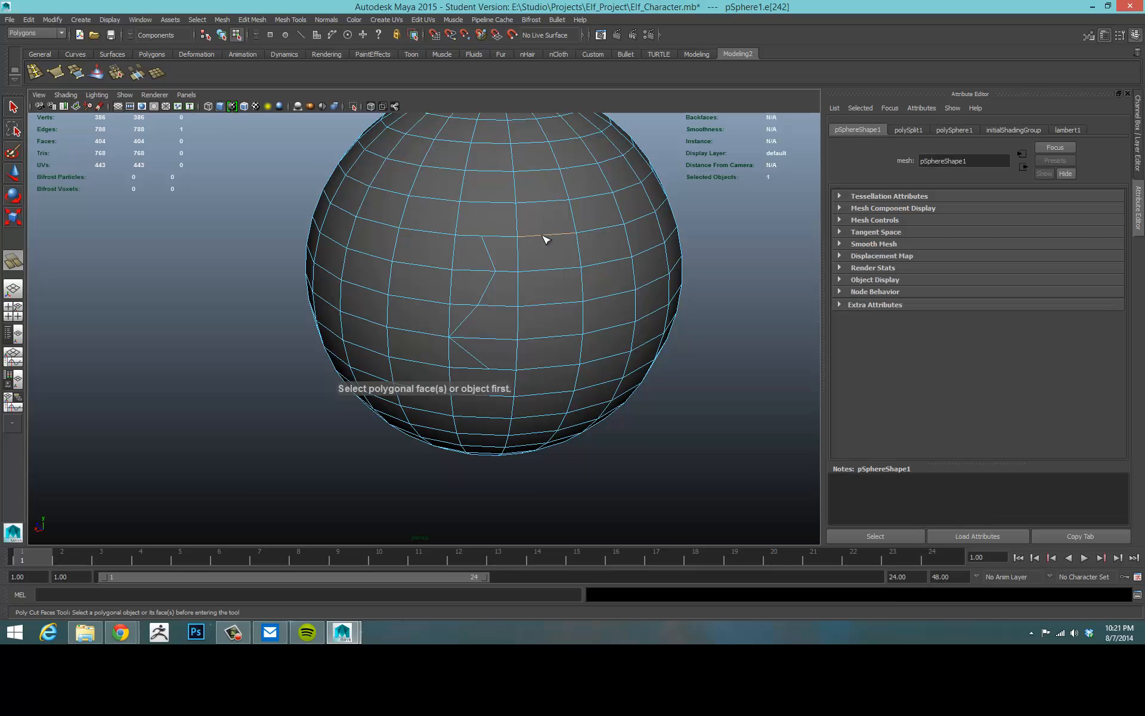
pyautogui.click(252, 19)
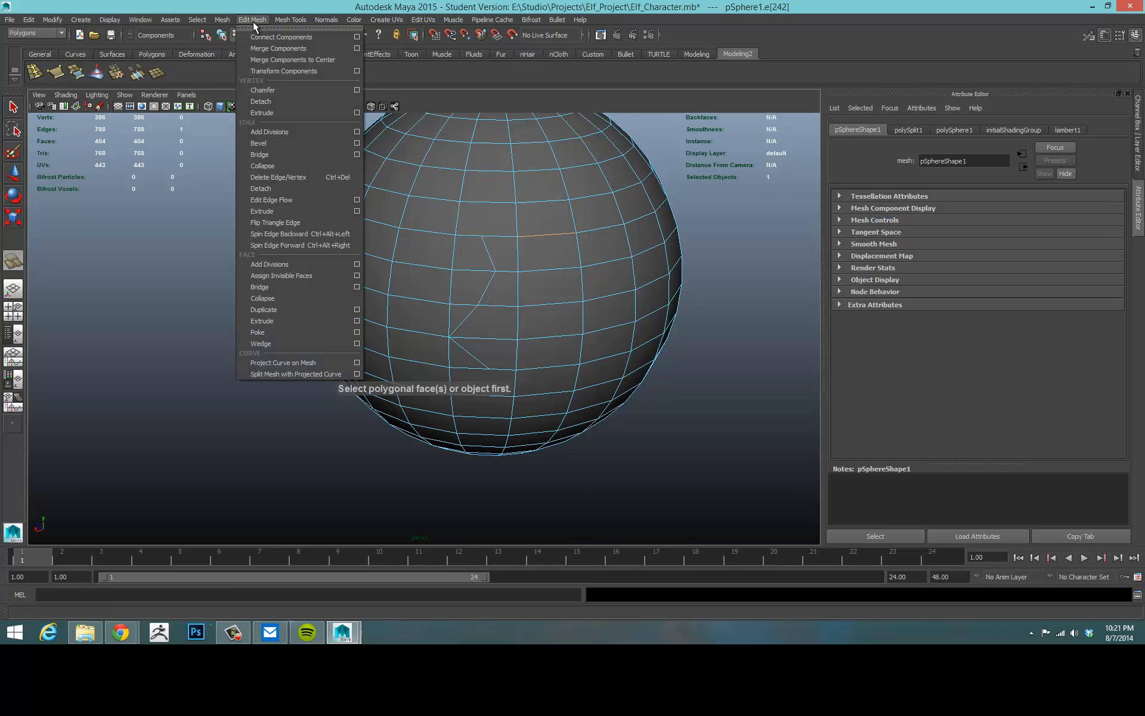
pyautogui.moveTo(290, 20)
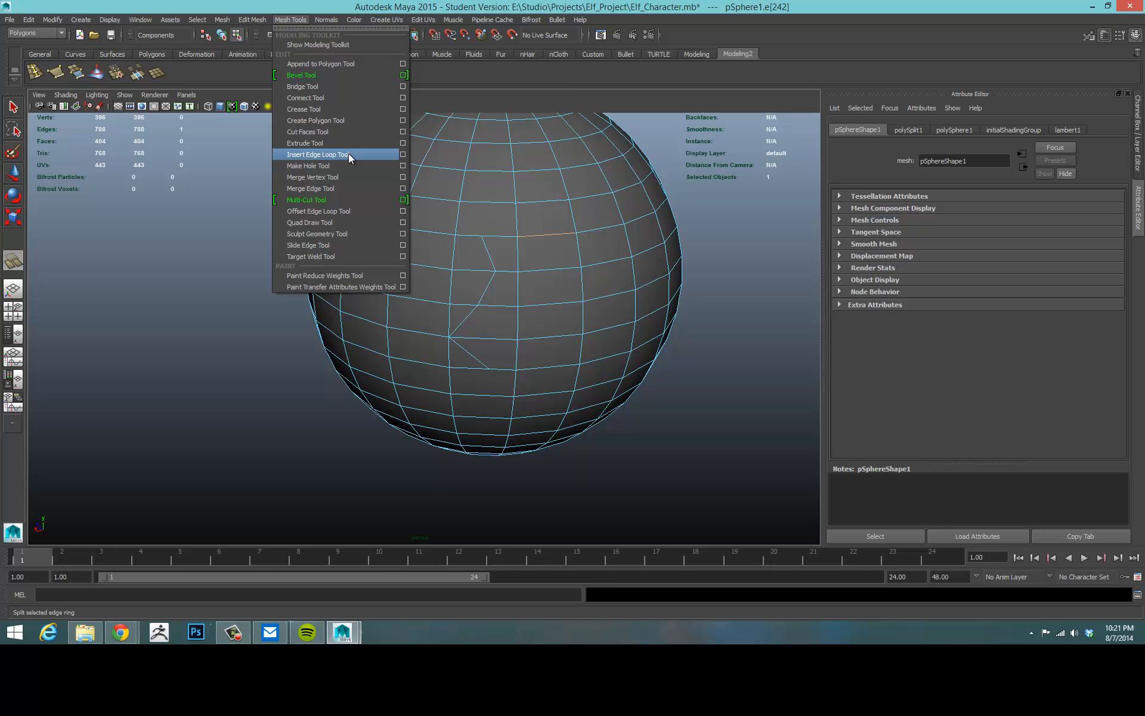
pyautogui.keyDown('ctrl'); pyautogui.keyDown('shift'); pyautogui.click(312, 200); pyautogui.keyUp('shift'); pyautogui.keyUp('ctrl')
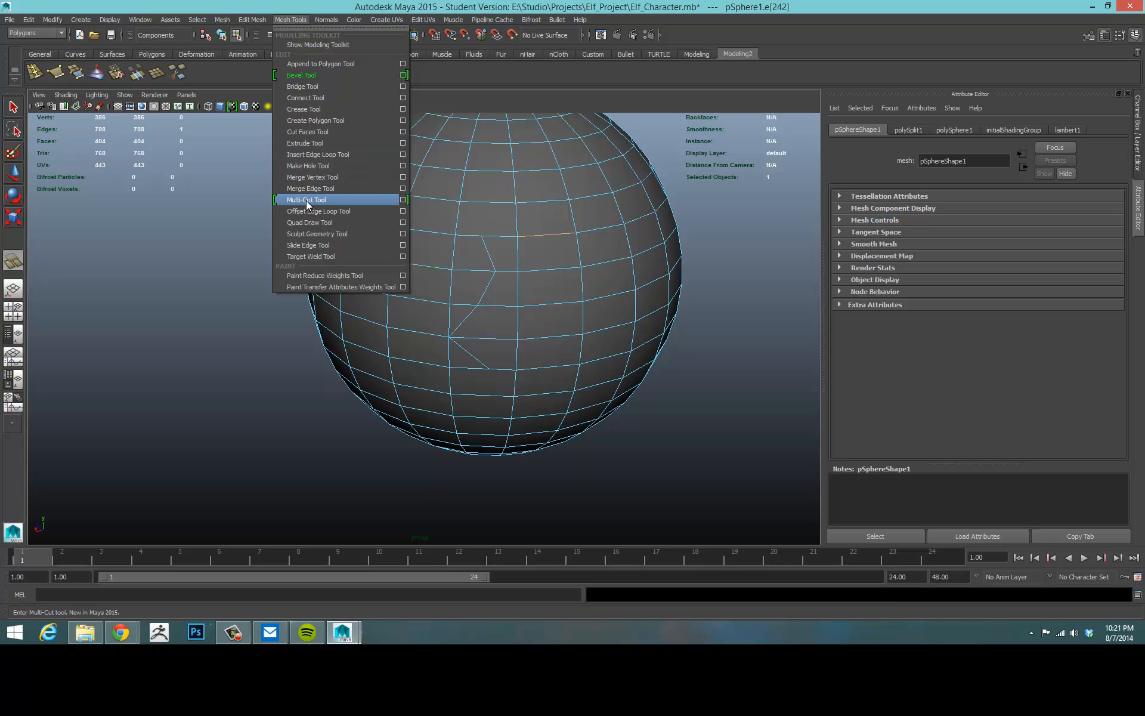
pyautogui.click(187, 187)
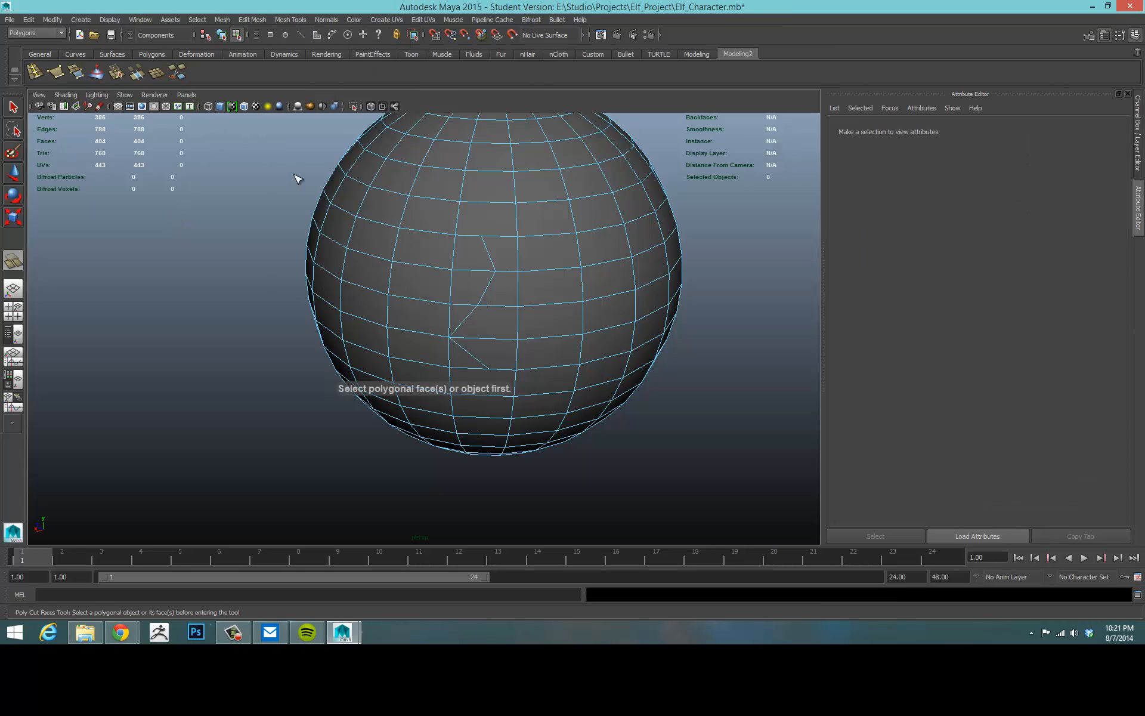
# - Return the test sphere to object mode and delete it from the scene
pyautogui.press('w')
pyautogui.moveTo(518, 187); pyautogui.dragTo(557, 199, button='right')
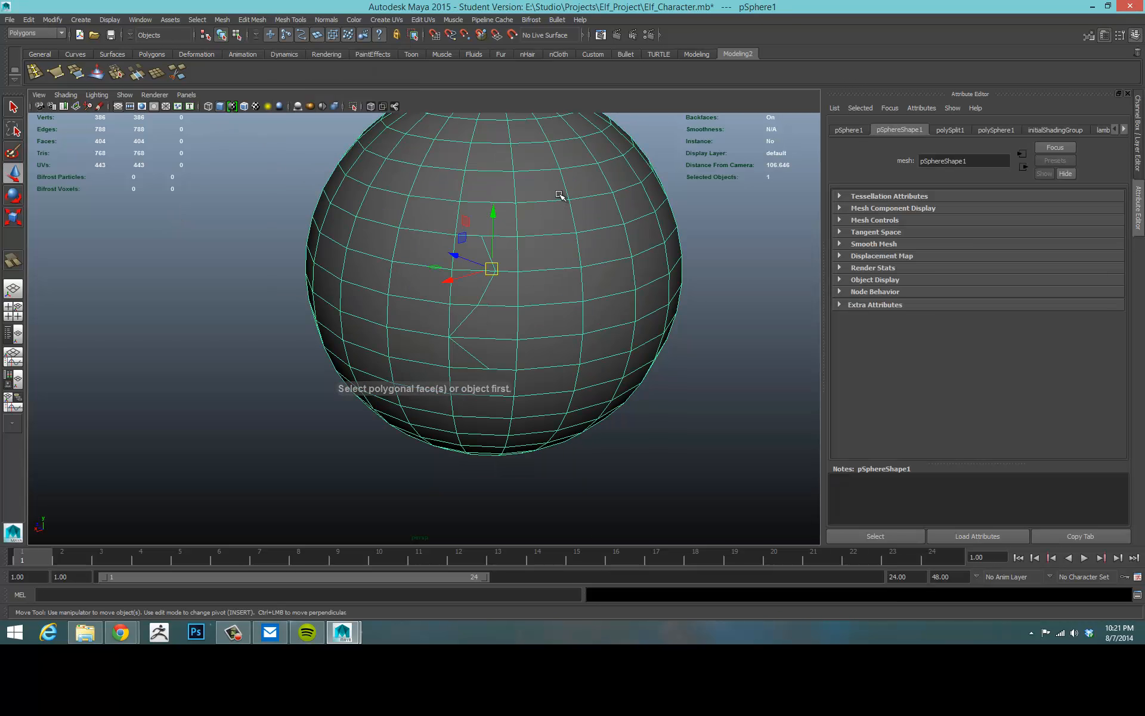
pyautogui.press('Delete')
# - Add the Extrude command to the Modeling2 shelf
pyautogui.keyDown('alt'); pyautogui.moveTo(473, 192); pyautogui.dragTo(435, 233); pyautogui.keyUp('alt')
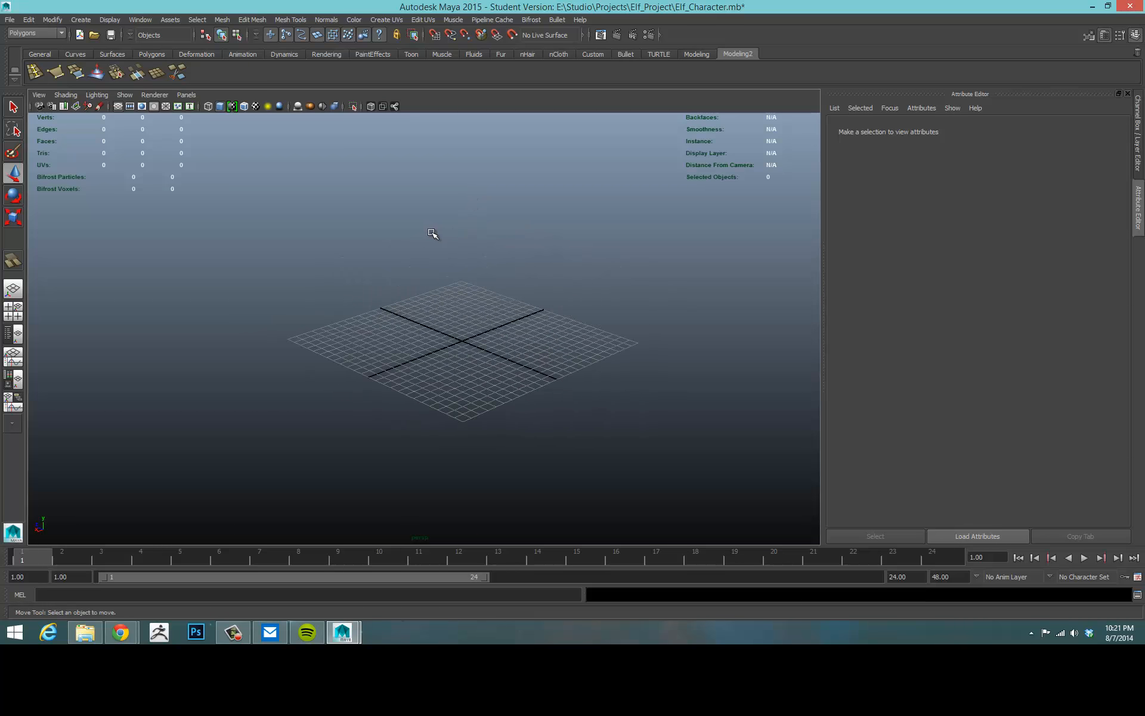
pyautogui.keyDown('alt'); pyautogui.moveTo(434, 233); pyautogui.dragTo(482, 233, button='middle'); pyautogui.keyUp('alt')
pyautogui.scroll(6, 442, 235)
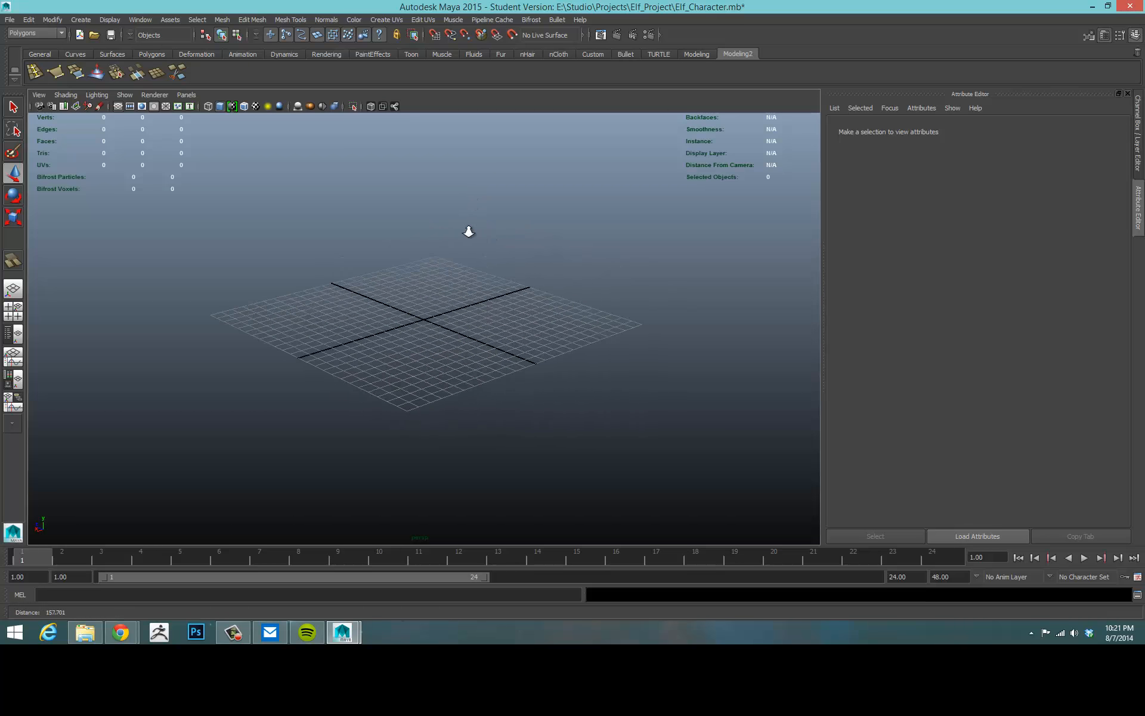
pyautogui.scroll(3, 474, 237)
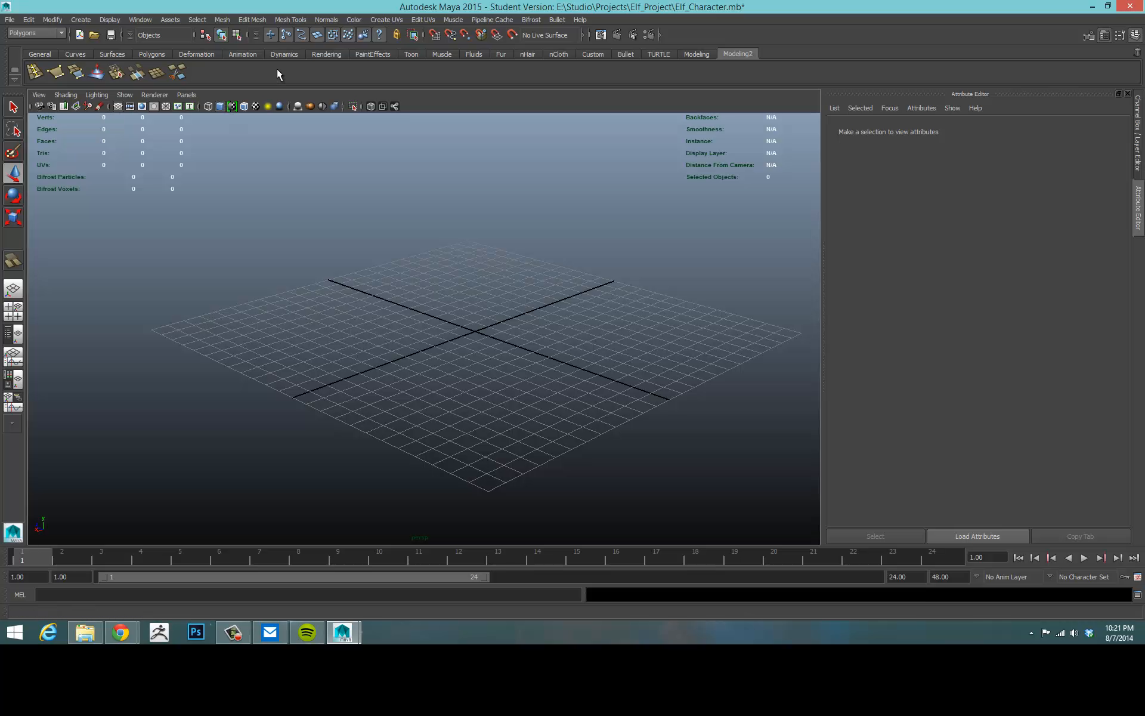
pyautogui.click(252, 20)
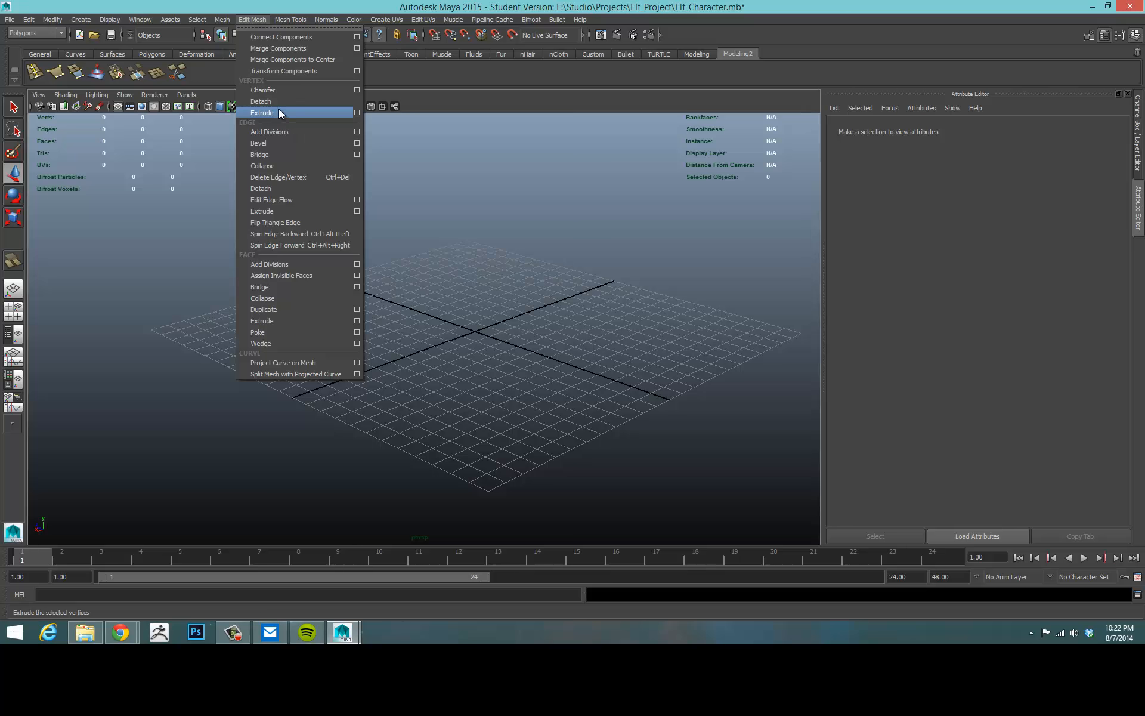
pyautogui.click(168, 246)
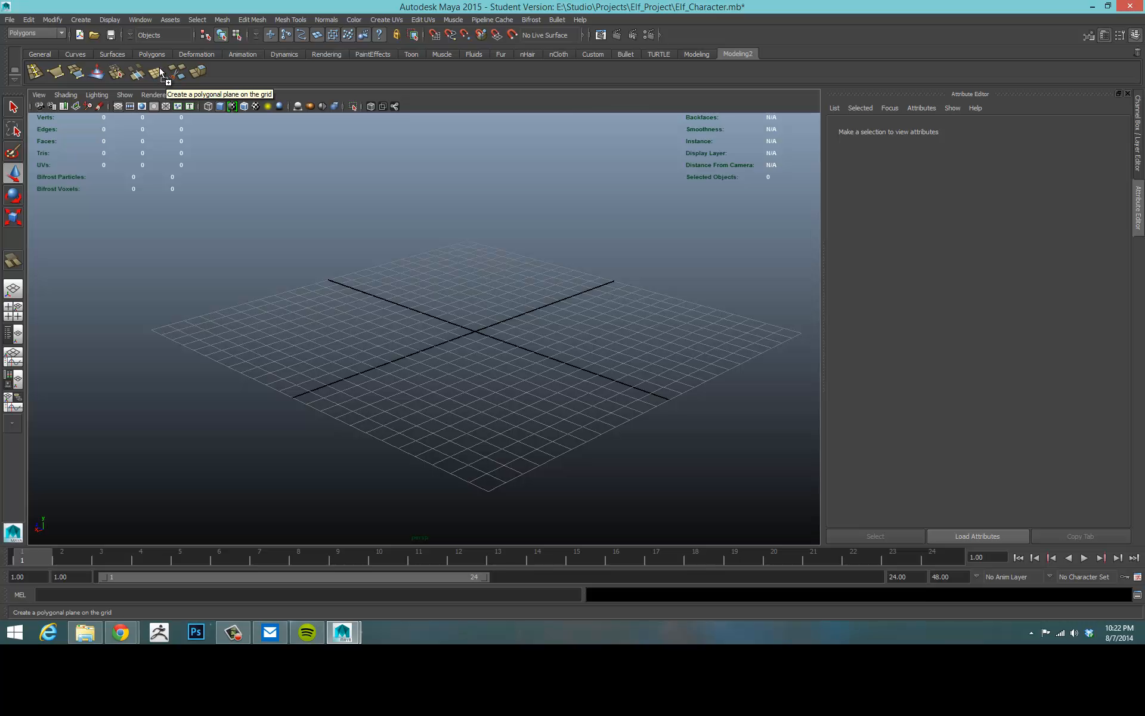
# - Rearrange the Modeling2 shelf with the polygon plane first, Multi-Cut second, Extrude fifth and the Sculpt Geometry Tool last
pyautogui.moveTo(159, 72); pyautogui.dragTo(39, 74, button='middle')
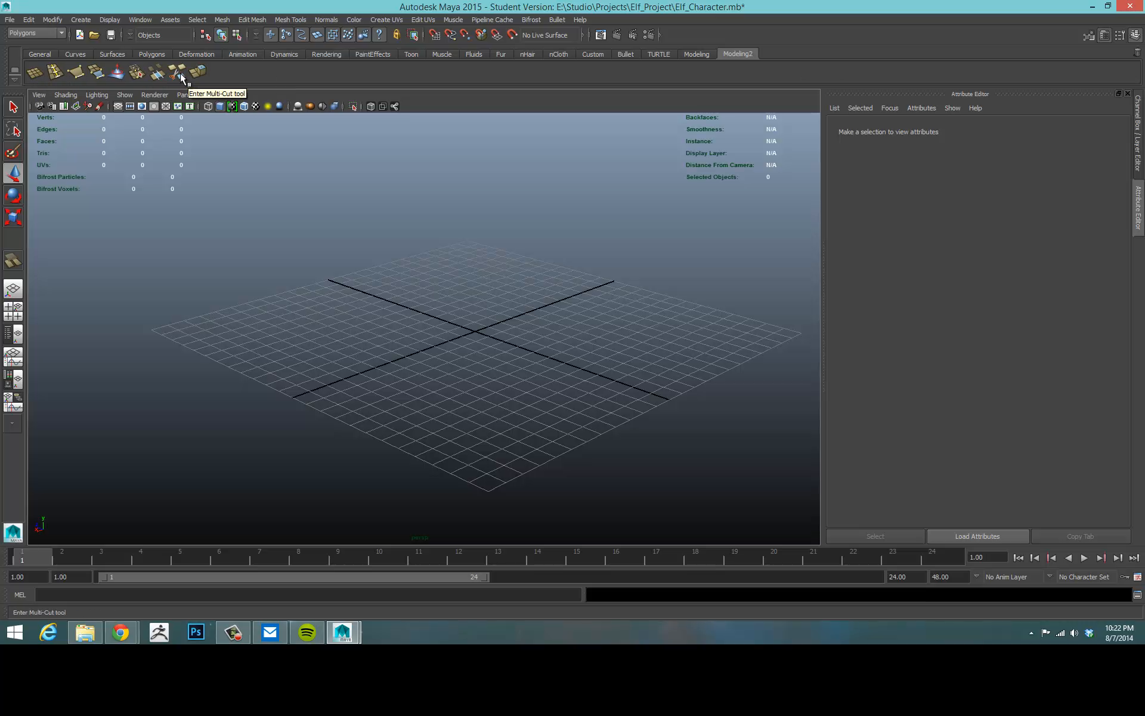
pyautogui.moveTo(180, 73); pyautogui.dragTo(60, 77, button='middle')
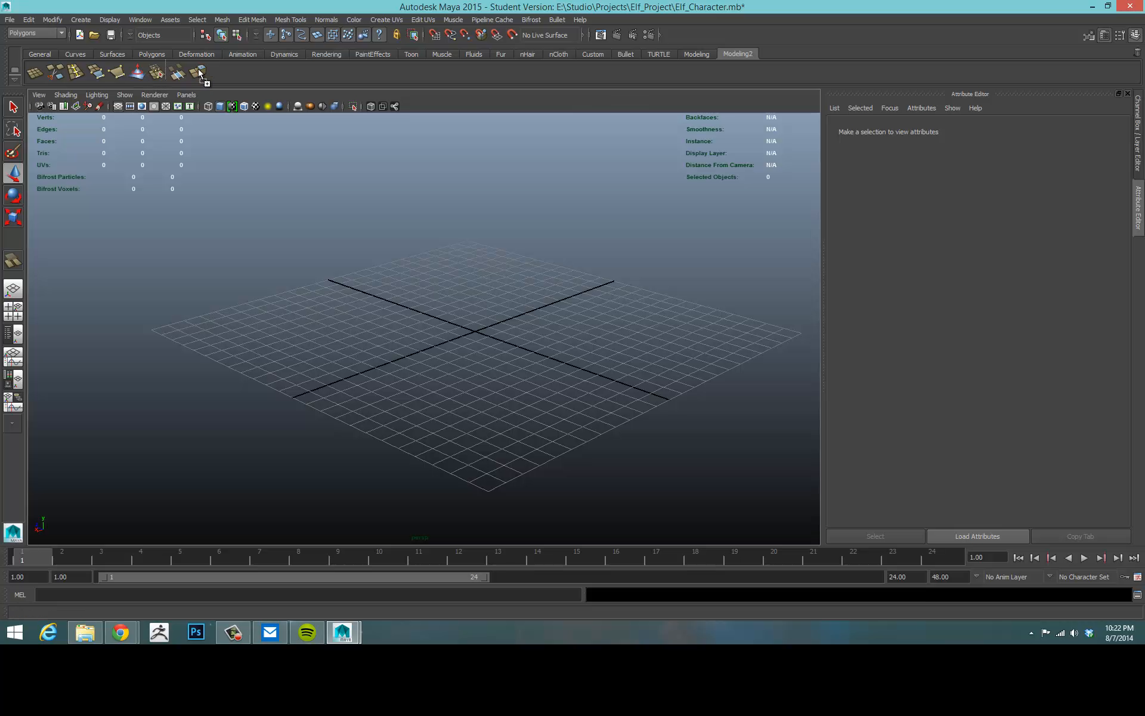
pyautogui.moveTo(200, 73); pyautogui.dragTo(110, 78, button='middle')
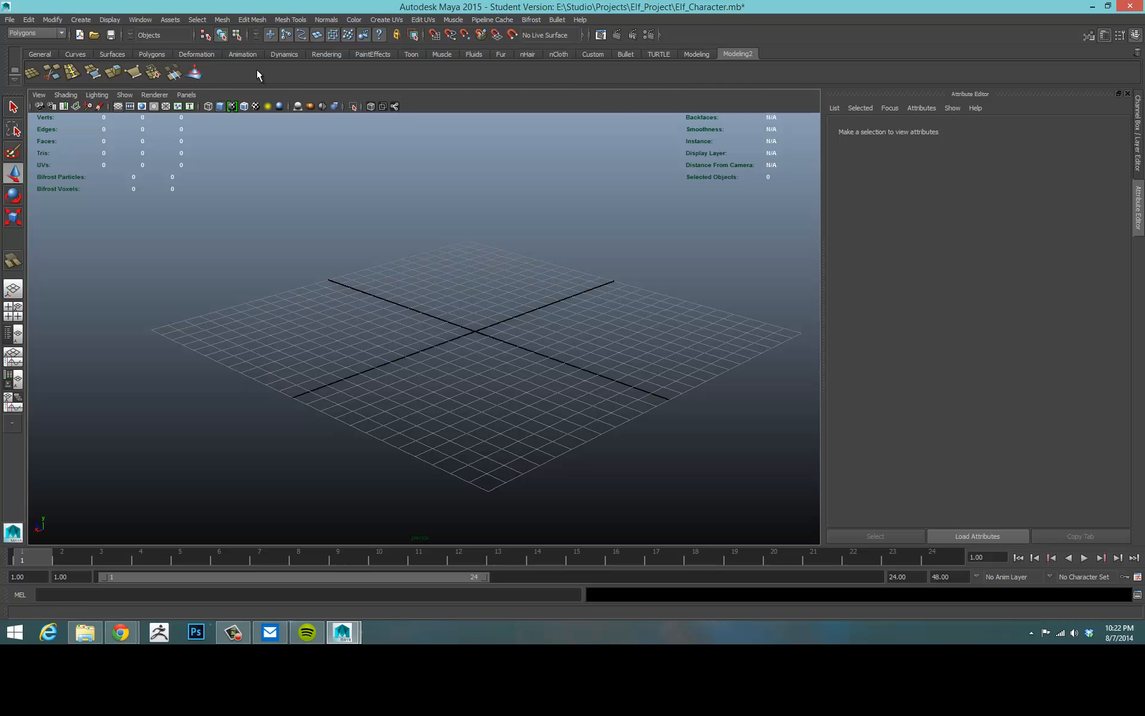
pyautogui.press('w')
pyautogui.click(59, 20)
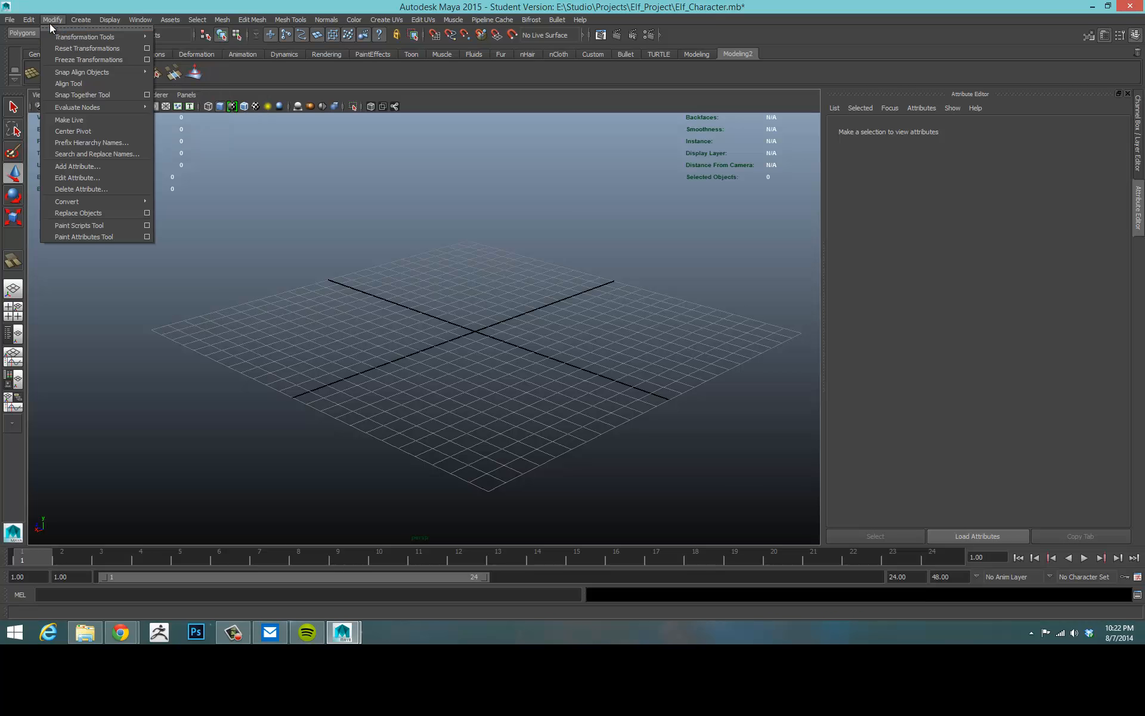
pyautogui.click(450, 223)
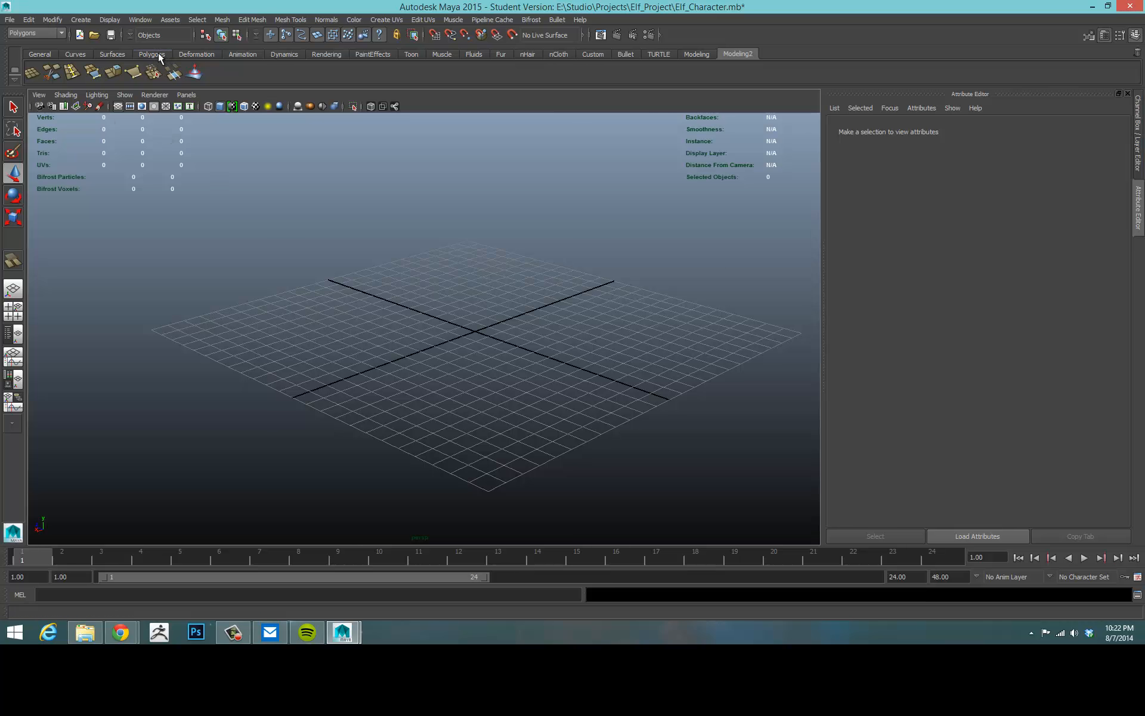
# - Create a new polygon sphere at the centre of the grid and show its transform values in the Channel Box
pyautogui.click(143, 53)
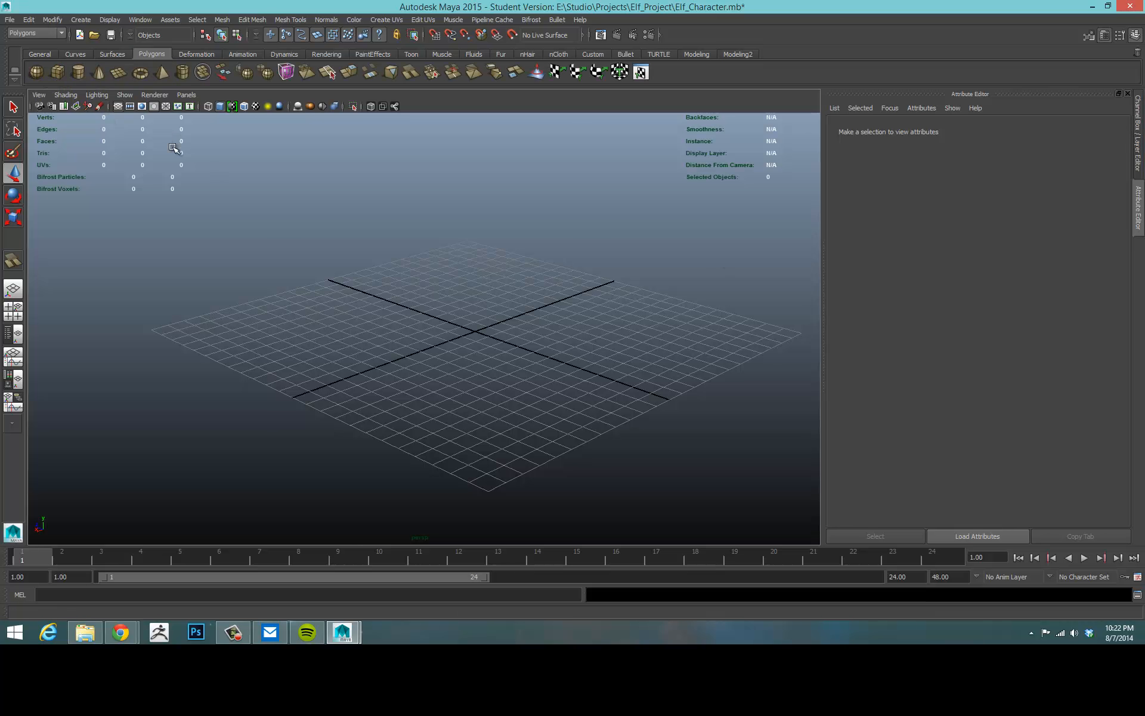
pyautogui.click(37, 72)
pyautogui.click(1138, 154)
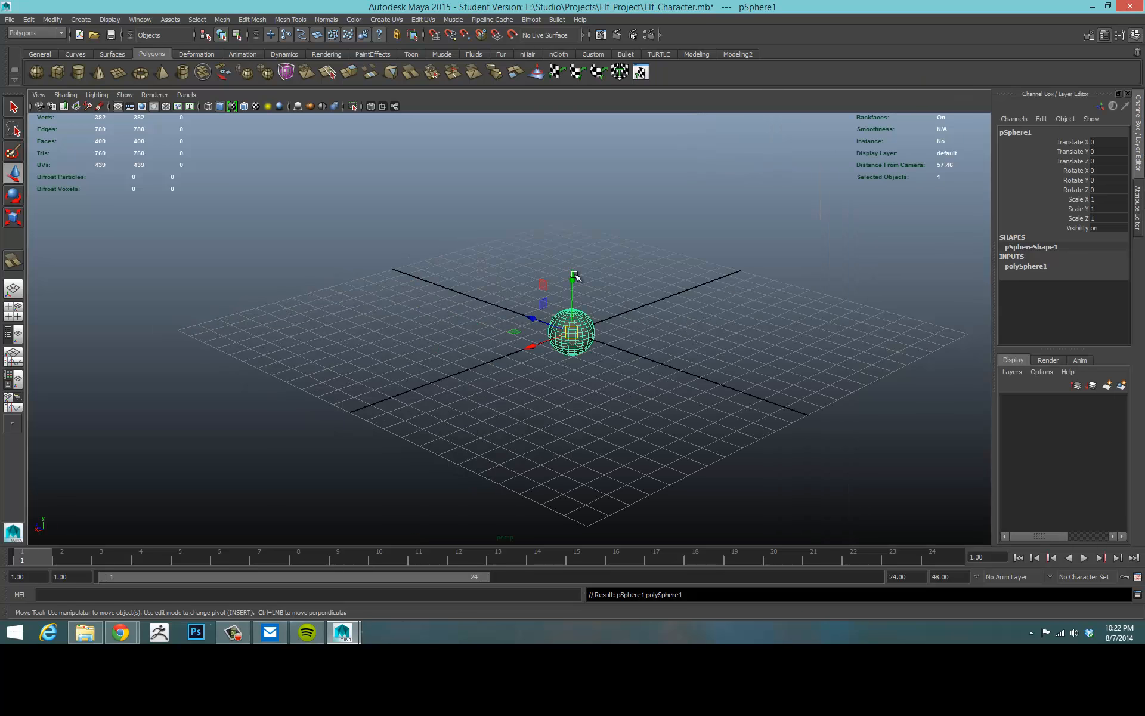
# - Move the sphere to about X 6.92, Y 3.2 and rotate it freely to about -41, 21 and -14 degrees
pyautogui.moveTo(574, 277); pyautogui.dragTo(569, 202)
pyautogui.moveTo(531, 273); pyautogui.dragTo(480, 333)
pyautogui.press('e')
pyautogui.press('r')
pyautogui.press('e')
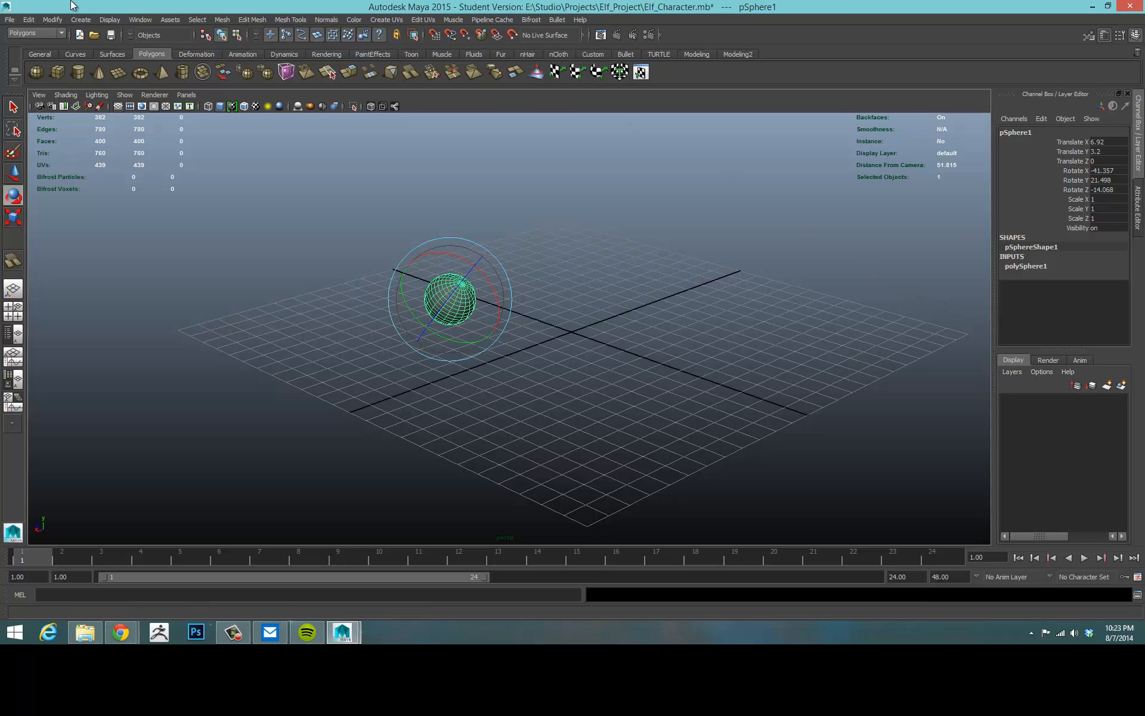
# - Freeze the sphere's transformations and delete the sphere
pyautogui.click(59, 19)
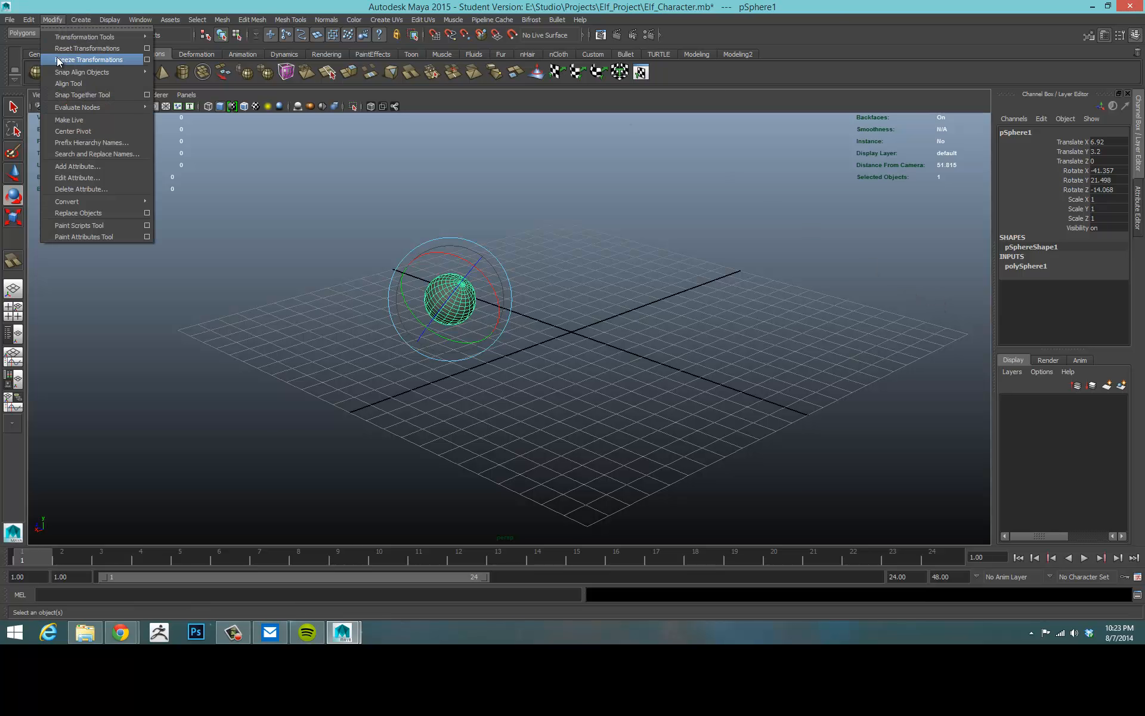
pyautogui.click(56, 56)
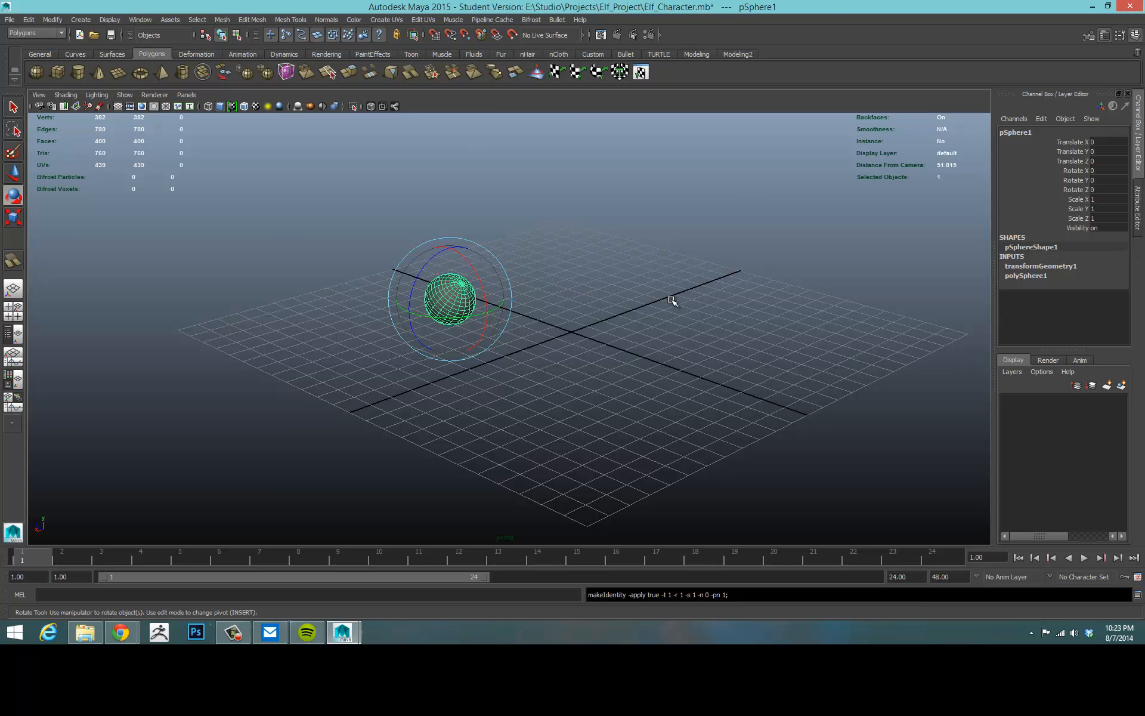
pyautogui.press('Delete')
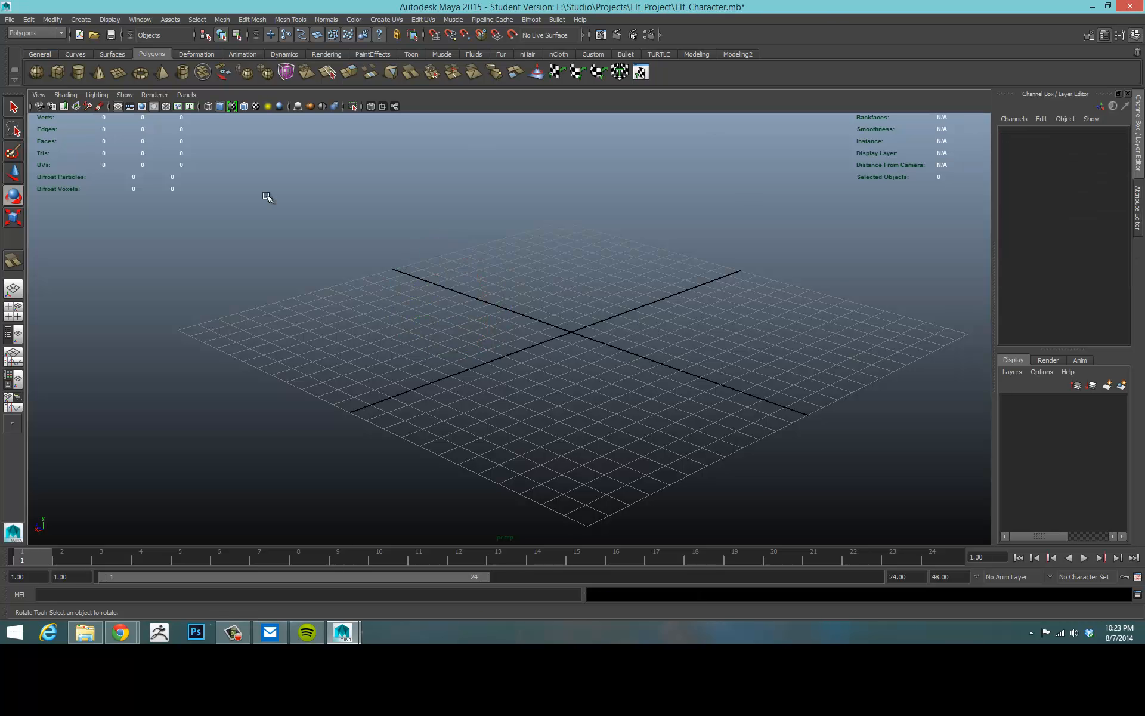
# - Add the Freeze Transformations and Center Pivot commands to the Modeling2 shelf
pyautogui.click(736, 54)
pyautogui.click(53, 20)
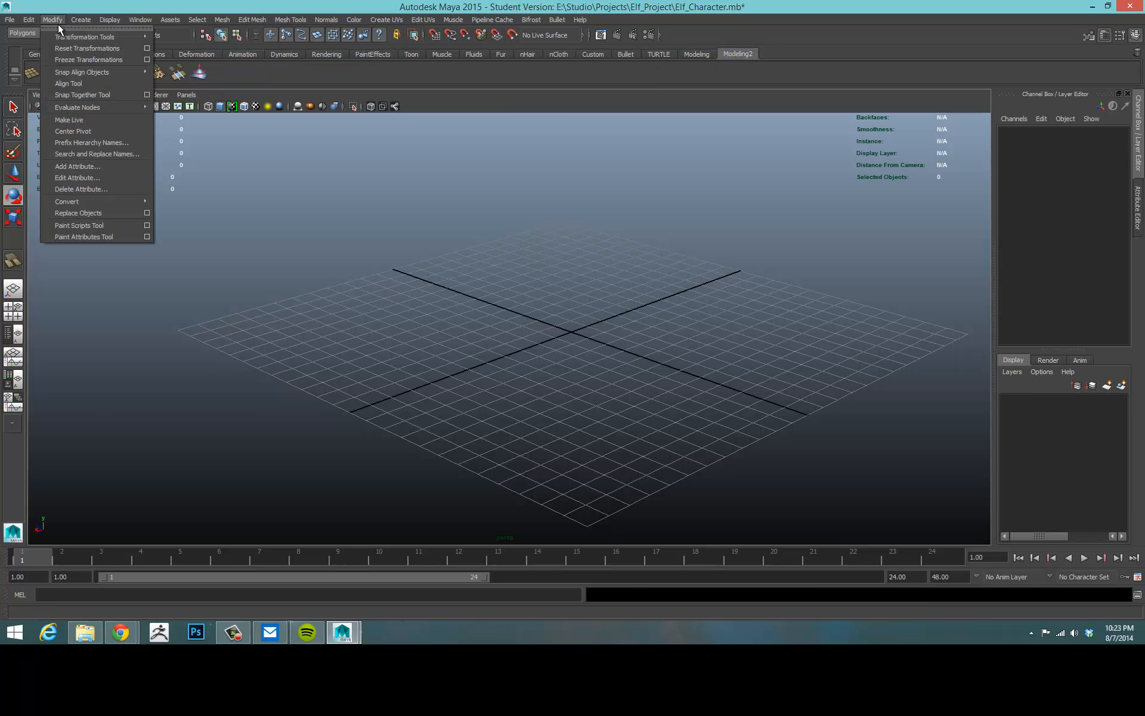
pyautogui.keyDown('ctrl'); pyautogui.keyDown('shift'); pyautogui.click(111, 59); pyautogui.keyUp('shift'); pyautogui.keyUp('ctrl')
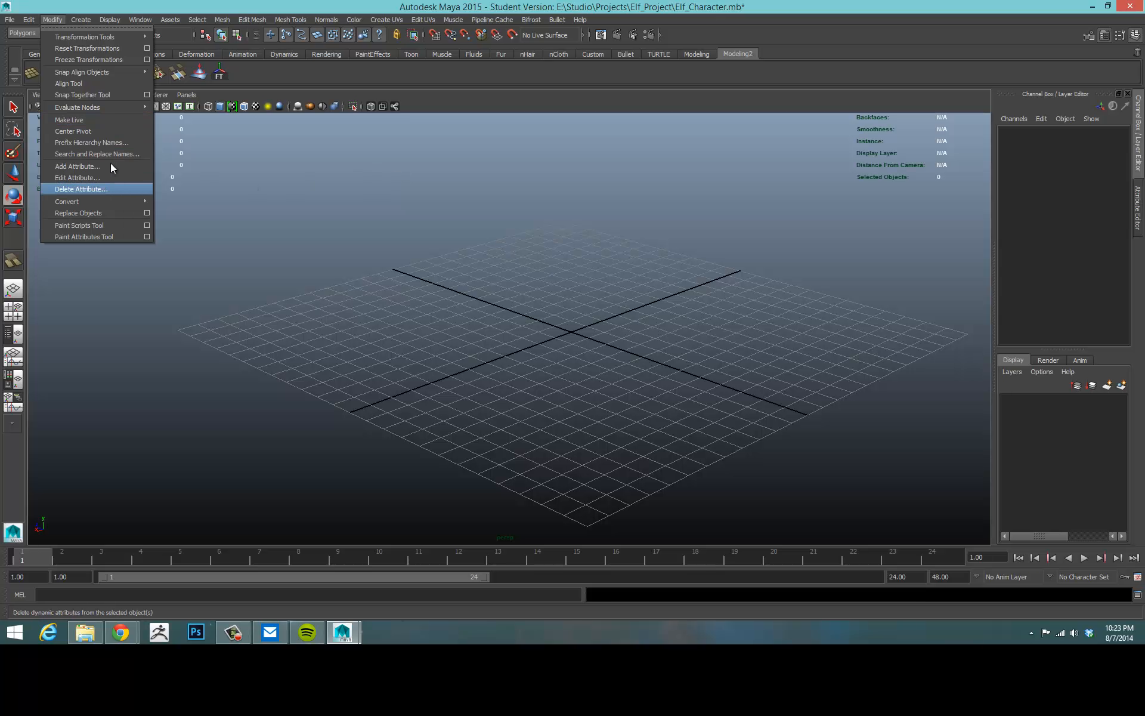
pyautogui.keyDown('ctrl'); pyautogui.keyDown('shift'); pyautogui.click(112, 131); pyautogui.keyUp('shift'); pyautogui.keyUp('ctrl')
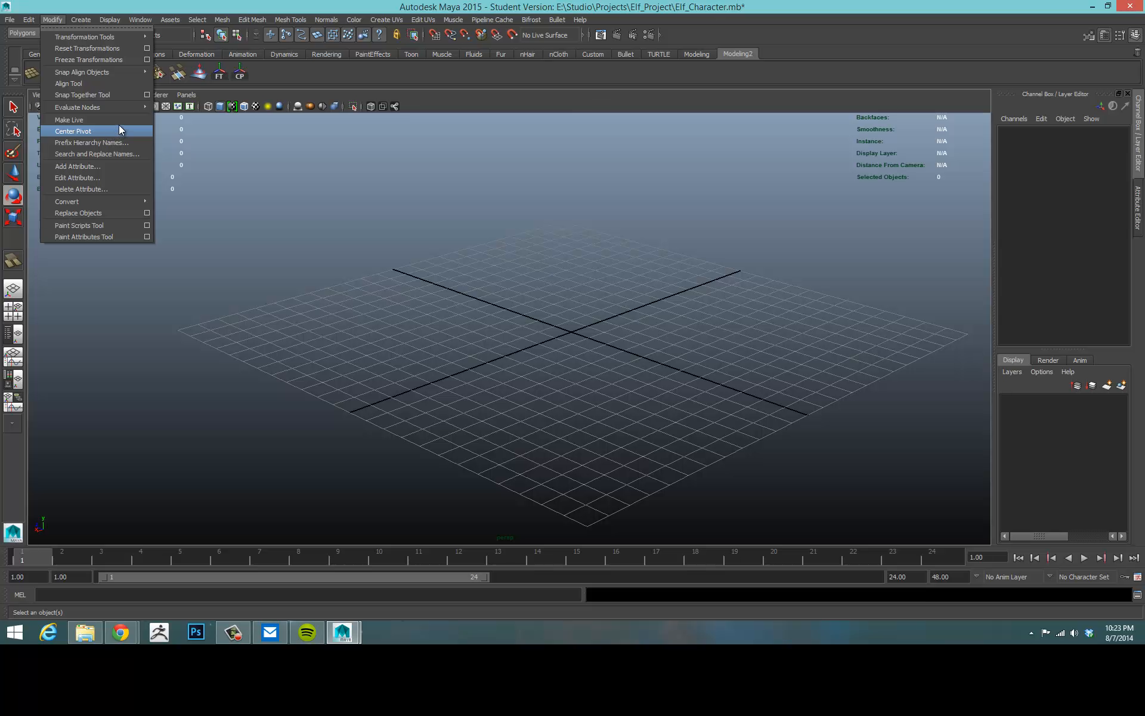
# - Add the Delete by Type History command to the Modeling2 shelf
pyautogui.moveTo(28, 19)
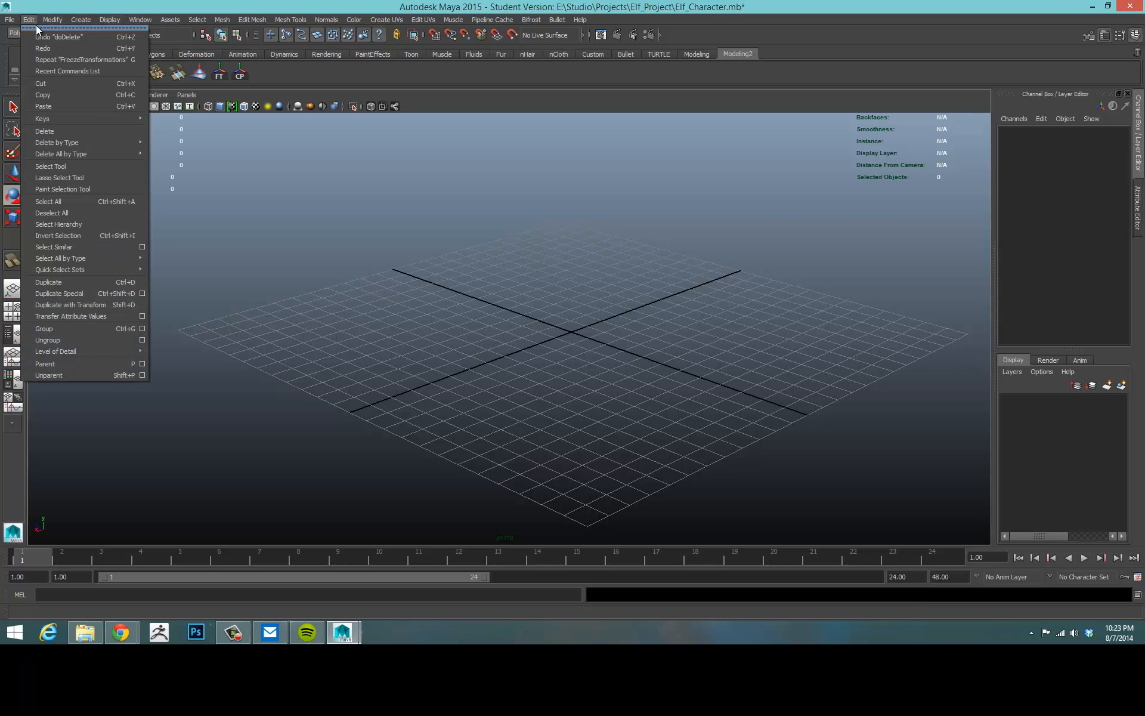
pyautogui.moveTo(46, 145)
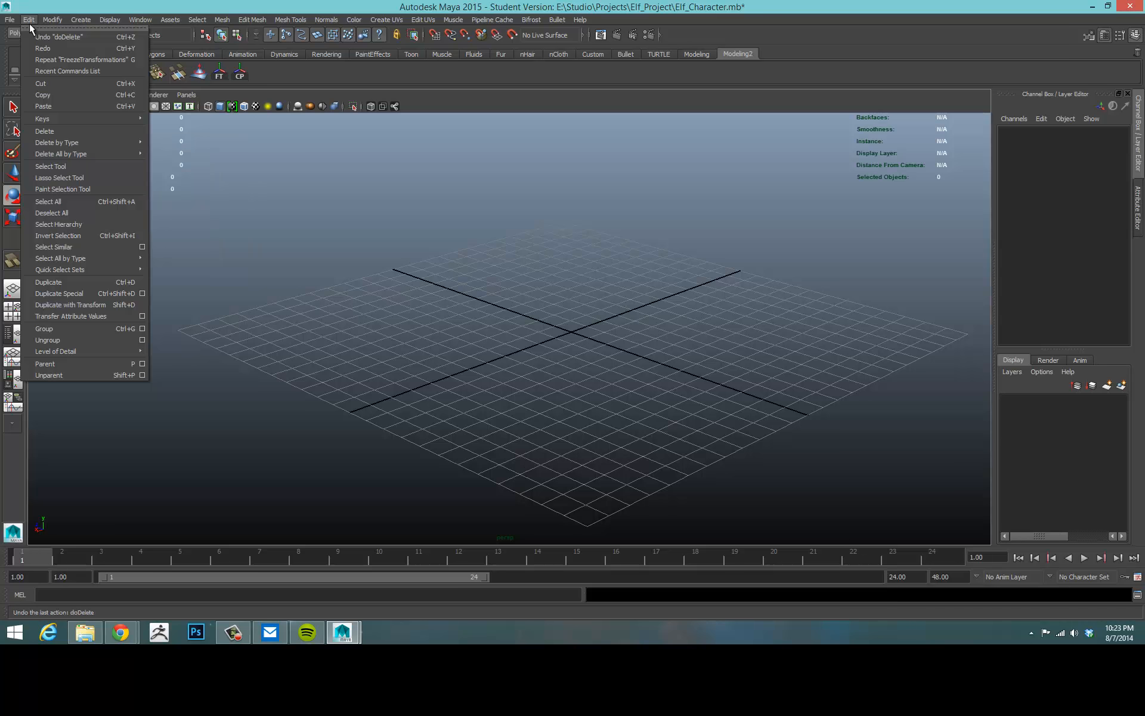
pyautogui.moveTo(142, 145)
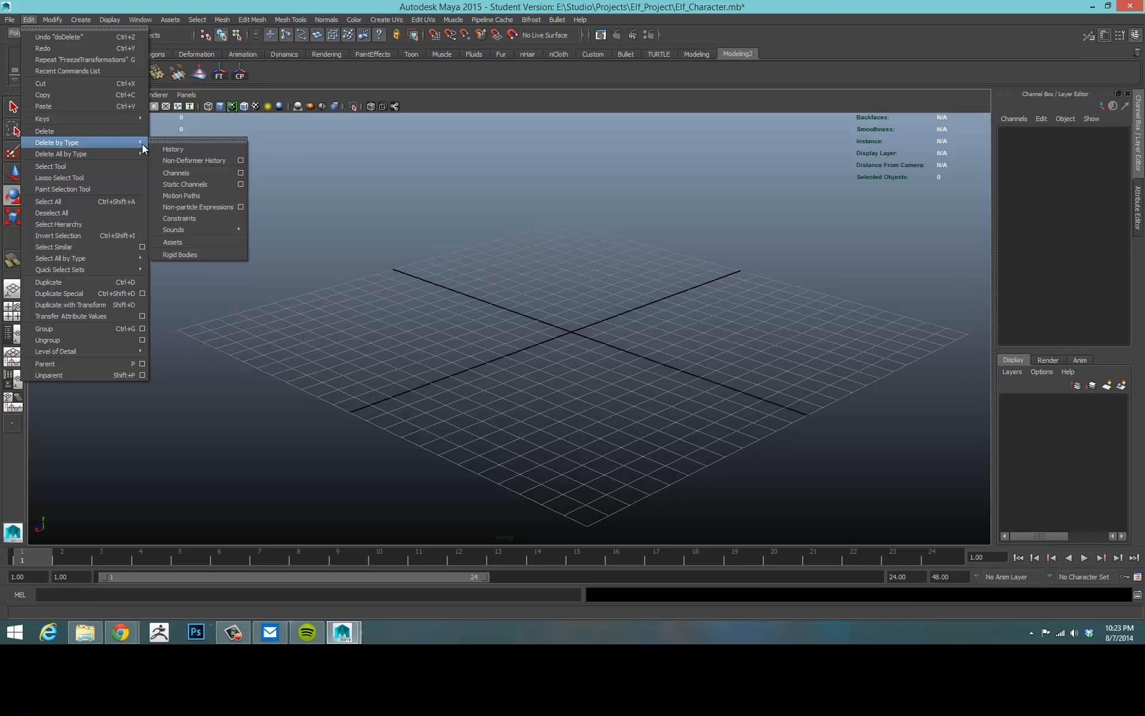
pyautogui.keyDown('ctrl'); pyautogui.keyDown('shift'); pyautogui.click(190, 152); pyautogui.keyUp('shift'); pyautogui.keyUp('ctrl')
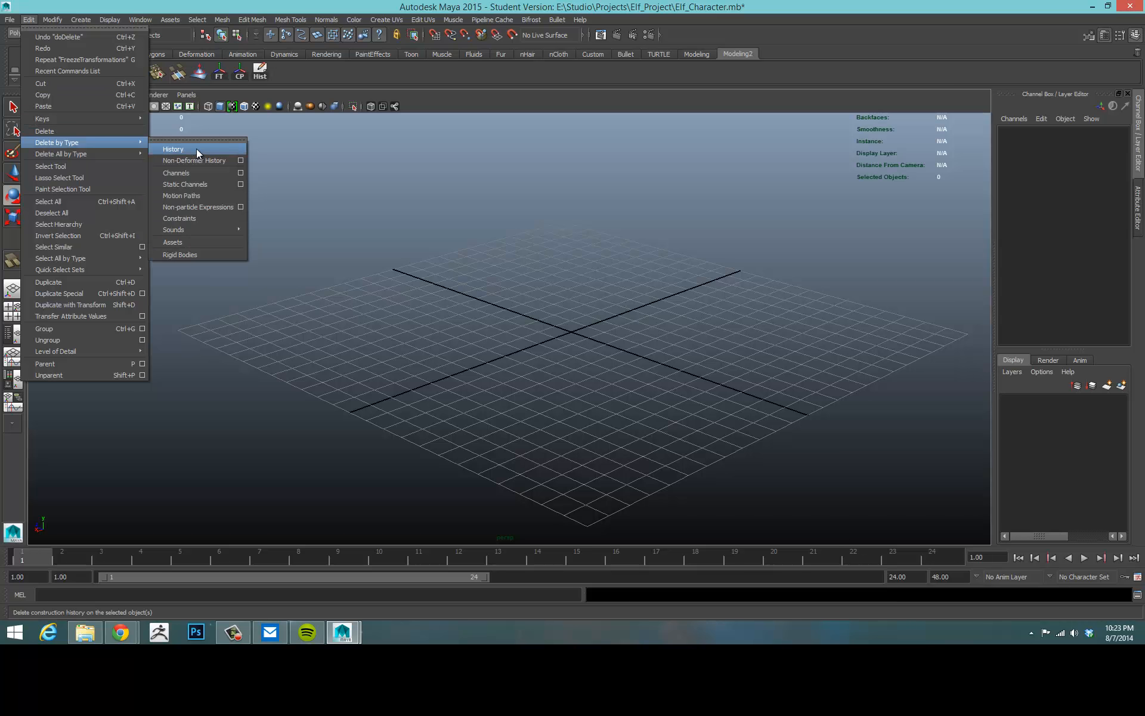
pyautogui.click(300, 148)
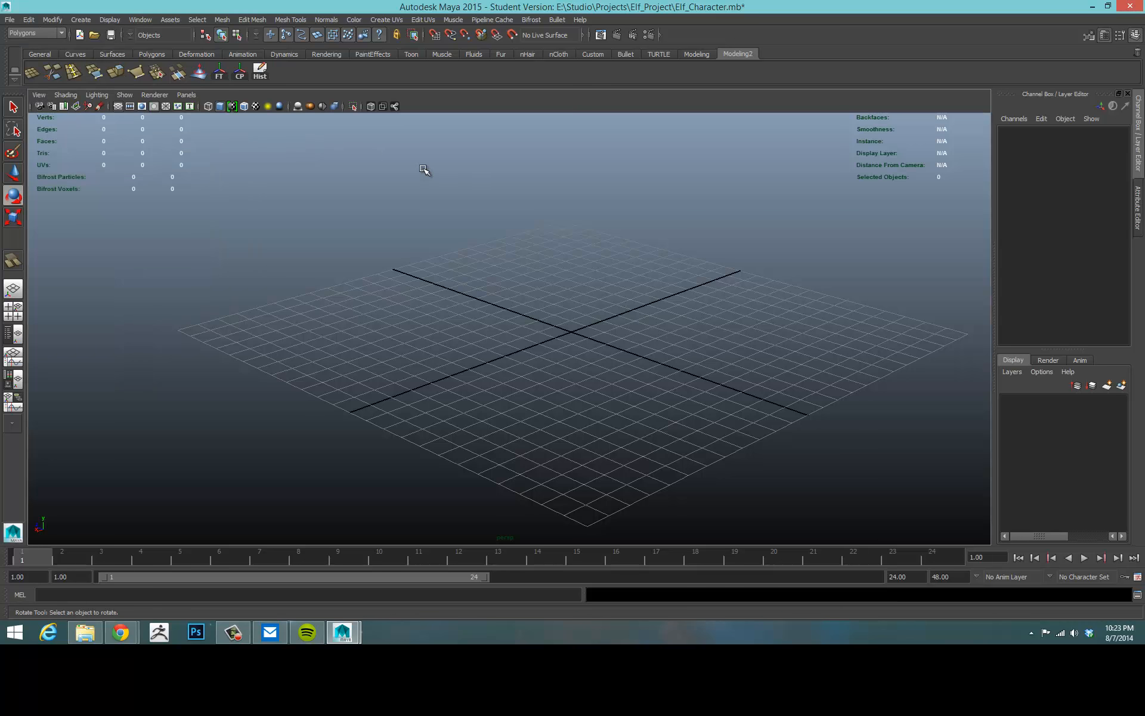
# - Add the Soften Edge and Harden Edge commands to the Modeling2 shelf
pyautogui.moveTo(424, 171)
pyautogui.keyDown('alt'); pyautogui.mouseDown()
pyautogui.moveTo(411, 155)
pyautogui.moveTo(435, 166)
pyautogui.mouseUp(); pyautogui.keyUp('alt')
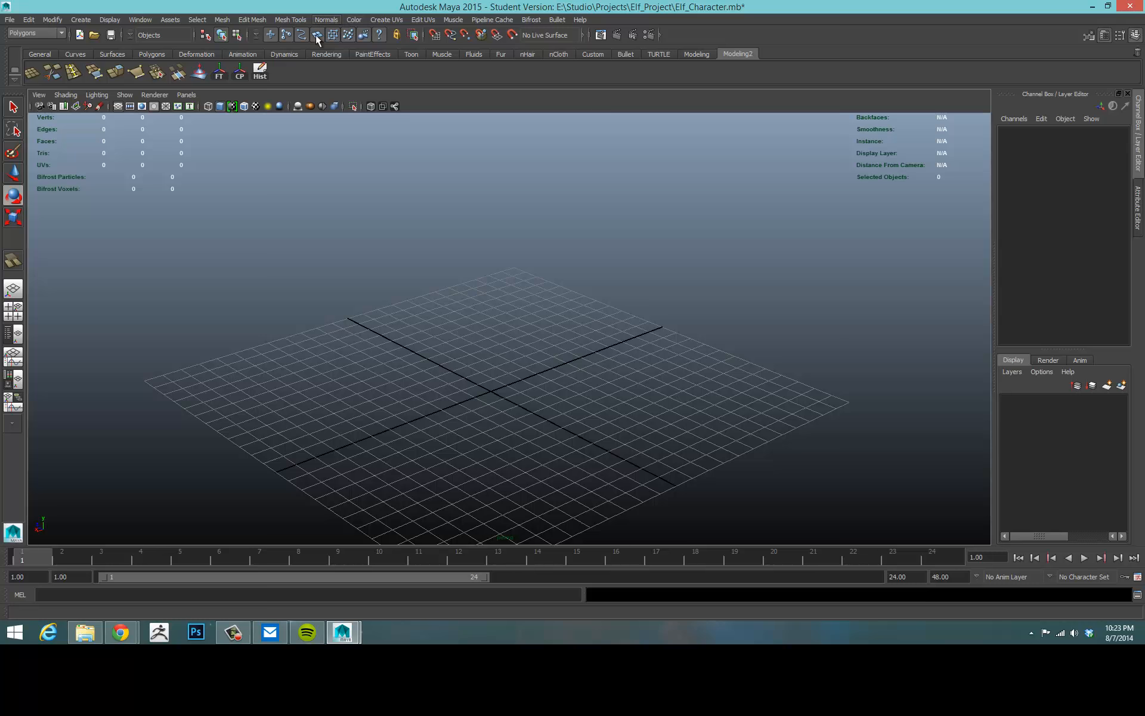
pyautogui.click(324, 20)
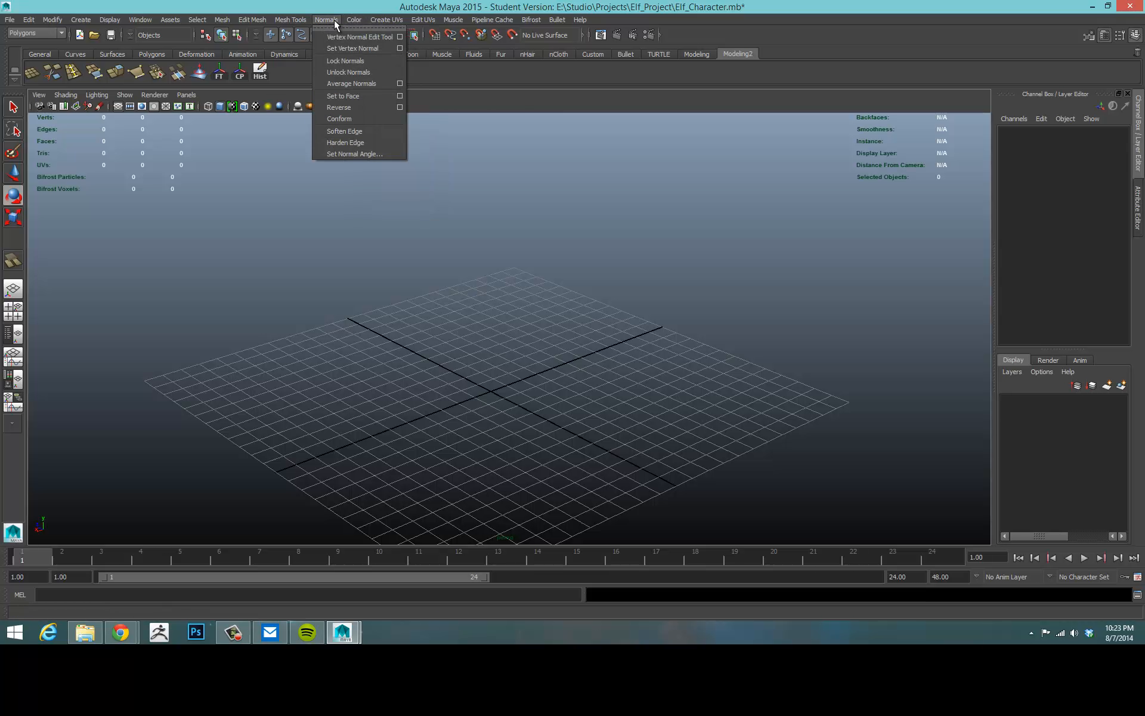
pyautogui.keyDown('ctrl'); pyautogui.keyDown('shift'); pyautogui.click(345, 131); pyautogui.keyUp('shift'); pyautogui.keyUp('ctrl')
pyautogui.keyDown('ctrl'); pyautogui.keyDown('shift'); pyautogui.click(349, 142); pyautogui.keyUp('shift'); pyautogui.keyUp('ctrl')
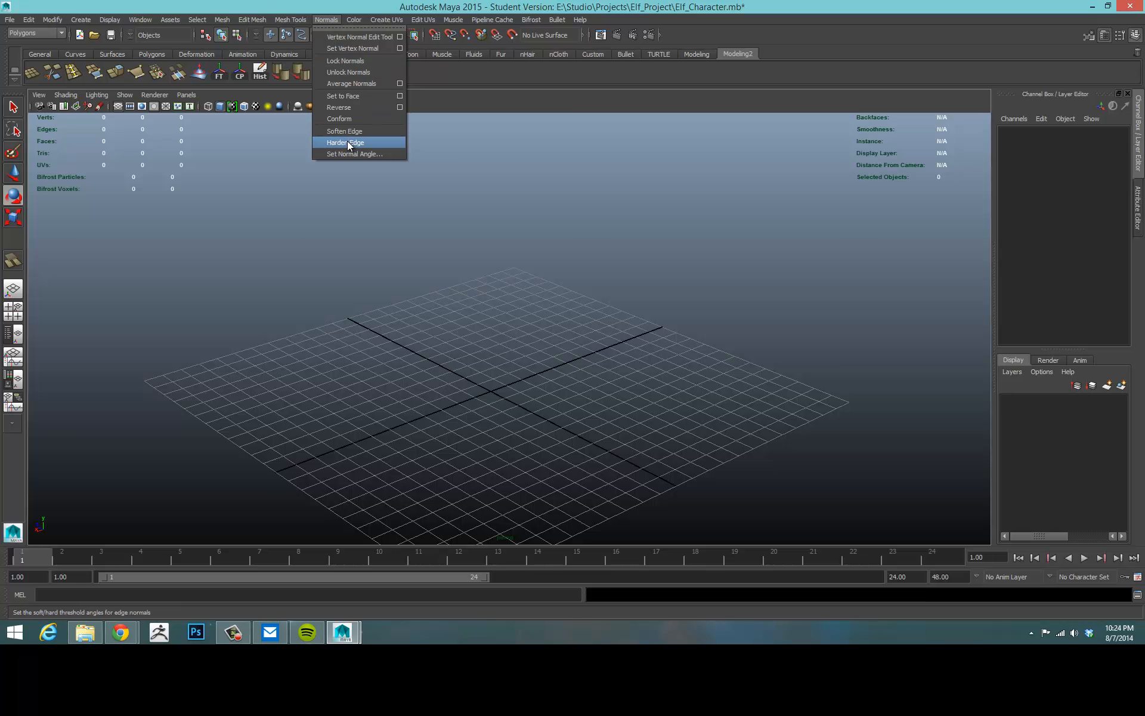
pyautogui.press('Escape')
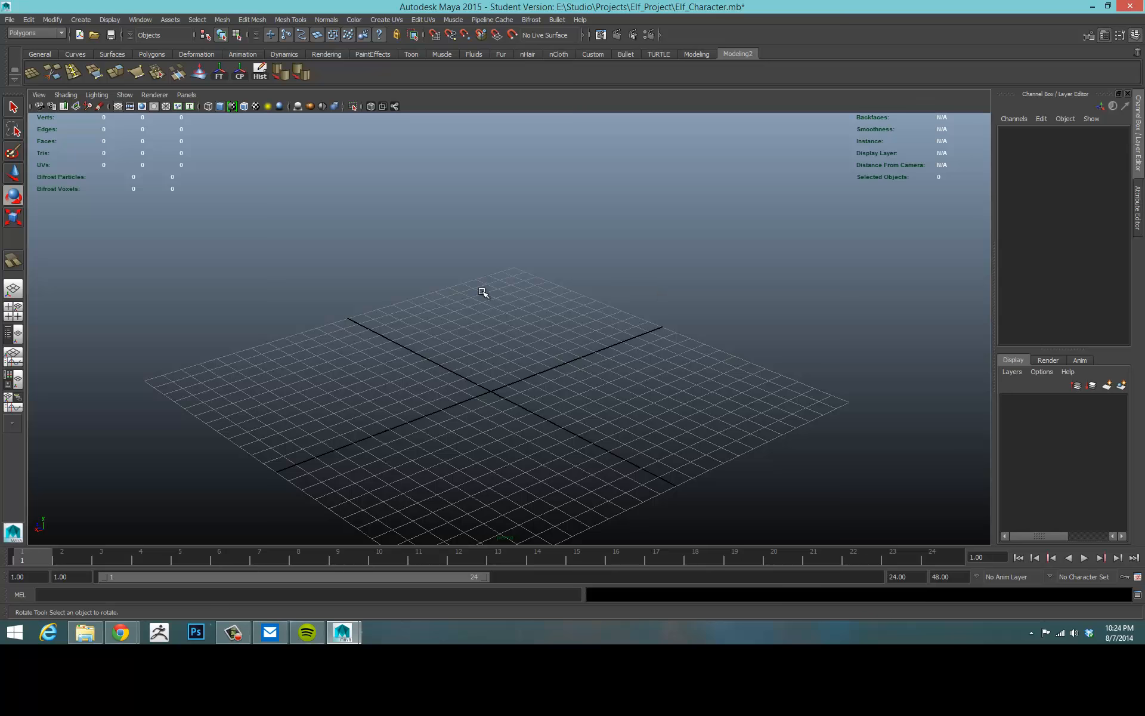
pyautogui.keyDown('alt'); pyautogui.moveTo(459, 279); pyautogui.dragTo(471, 268); pyautogui.keyUp('alt')
pyautogui.keyDown('alt'); pyautogui.moveTo(568, 263); pyautogui.dragTo(529, 268, button='right'); pyautogui.keyUp('alt')
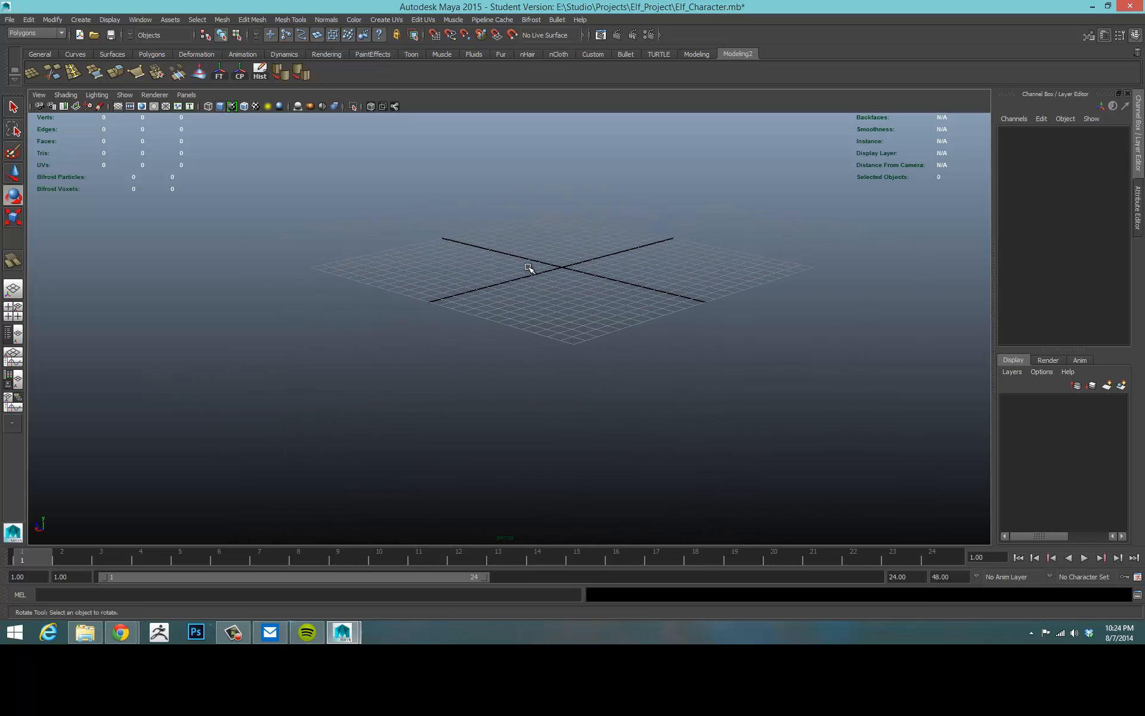
pyautogui.keyDown('alt'); pyautogui.moveTo(634, 256); pyautogui.dragTo(519, 251); pyautogui.keyUp('alt')
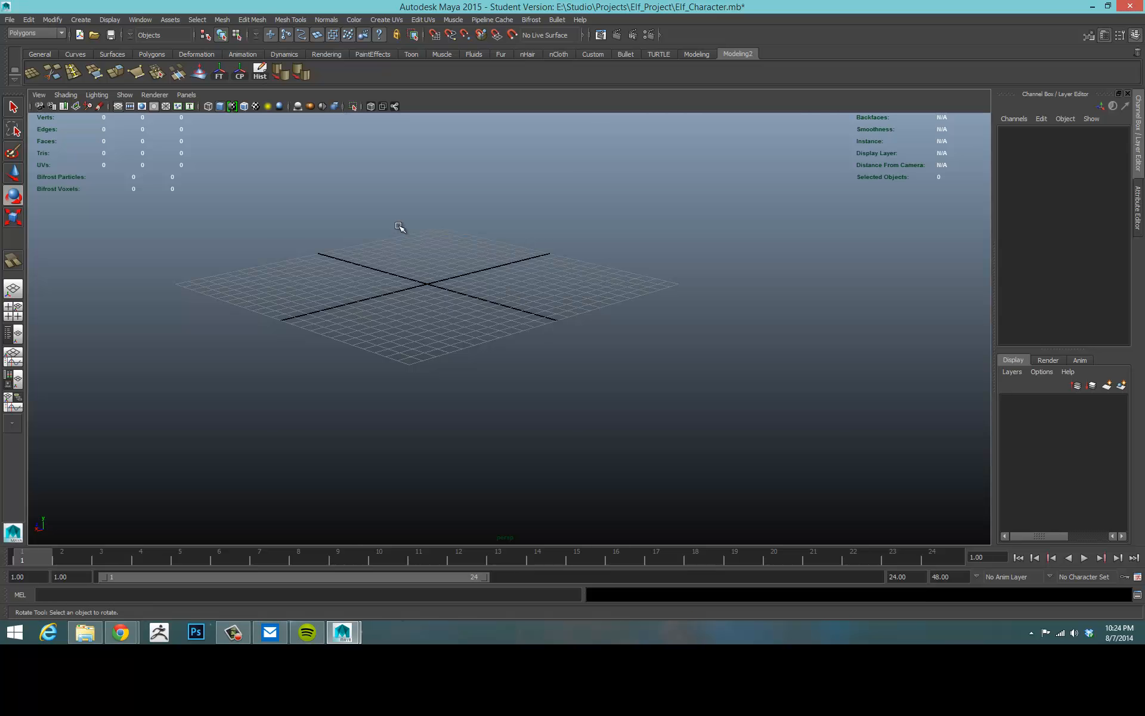
pyautogui.keyDown('alt'); pyautogui.moveTo(392, 206); pyautogui.dragTo(391, 211); pyautogui.keyUp('alt')
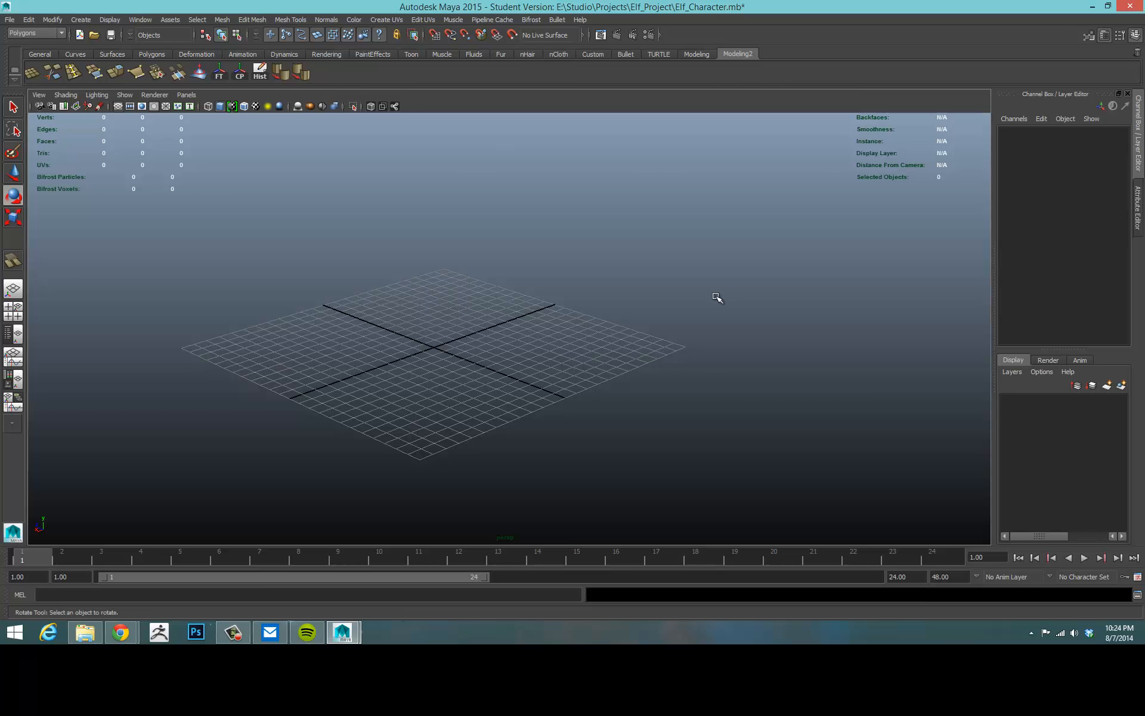
pyautogui.keyDown('alt'); pyautogui.moveTo(718, 299); pyautogui.dragTo(573, 302); pyautogui.keyUp('alt')
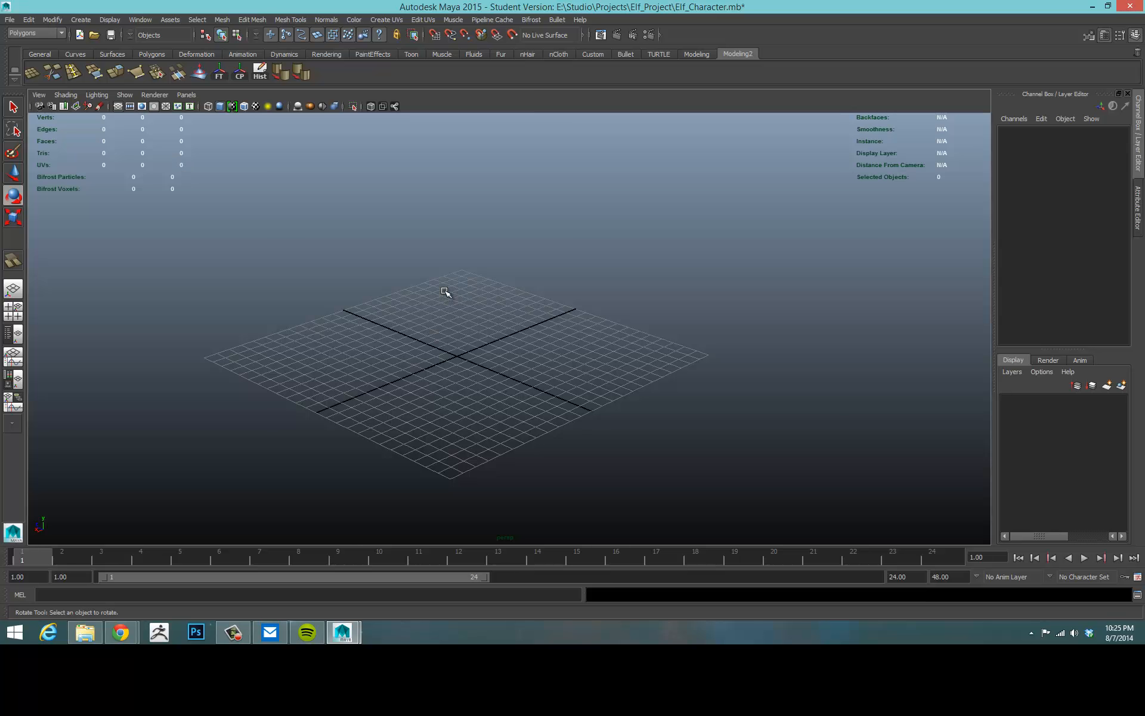
# - Examine the elf's head and facial features on the reference drawing in the front view
pyautogui.press('space')
pyautogui.press('space')
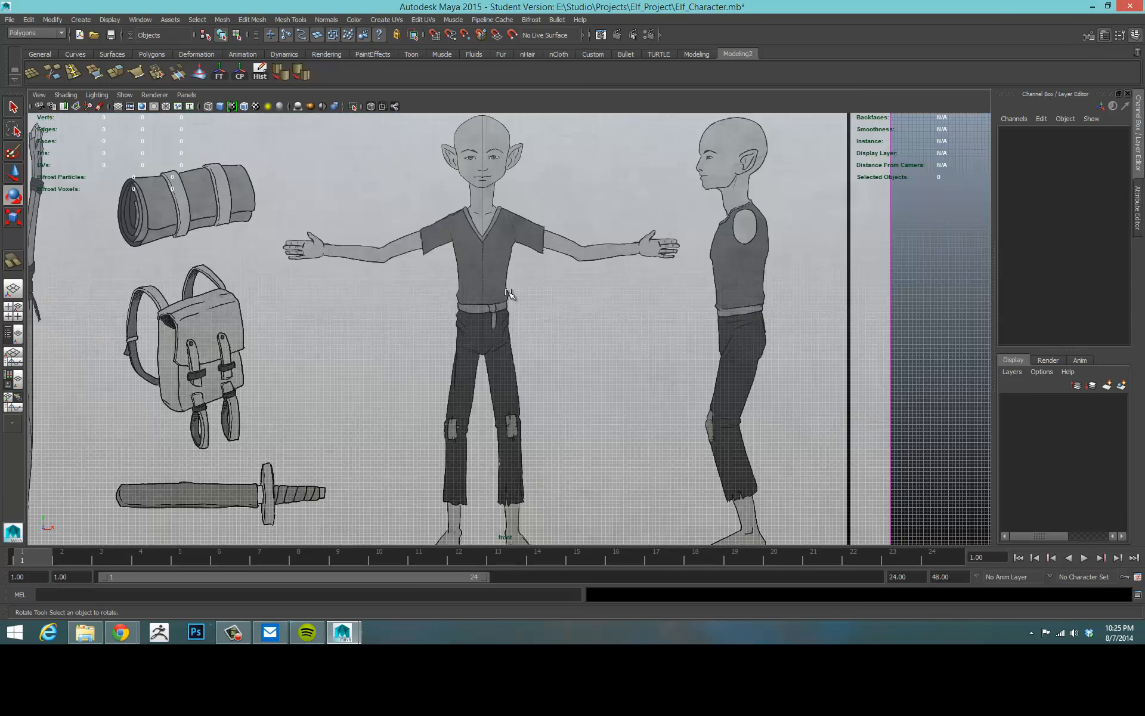
pyautogui.keyDown('alt'); pyautogui.moveTo(501, 194); pyautogui.dragTo(616, 282, button='right'); pyautogui.keyUp('alt')
pyautogui.keyDown('alt'); pyautogui.moveTo(616, 282); pyautogui.dragTo(545, 414, button='middle'); pyautogui.keyUp('alt')
pyautogui.keyDown('alt'); pyautogui.moveTo(544, 414); pyautogui.dragTo(714, 389, button='right'); pyautogui.keyUp('alt')
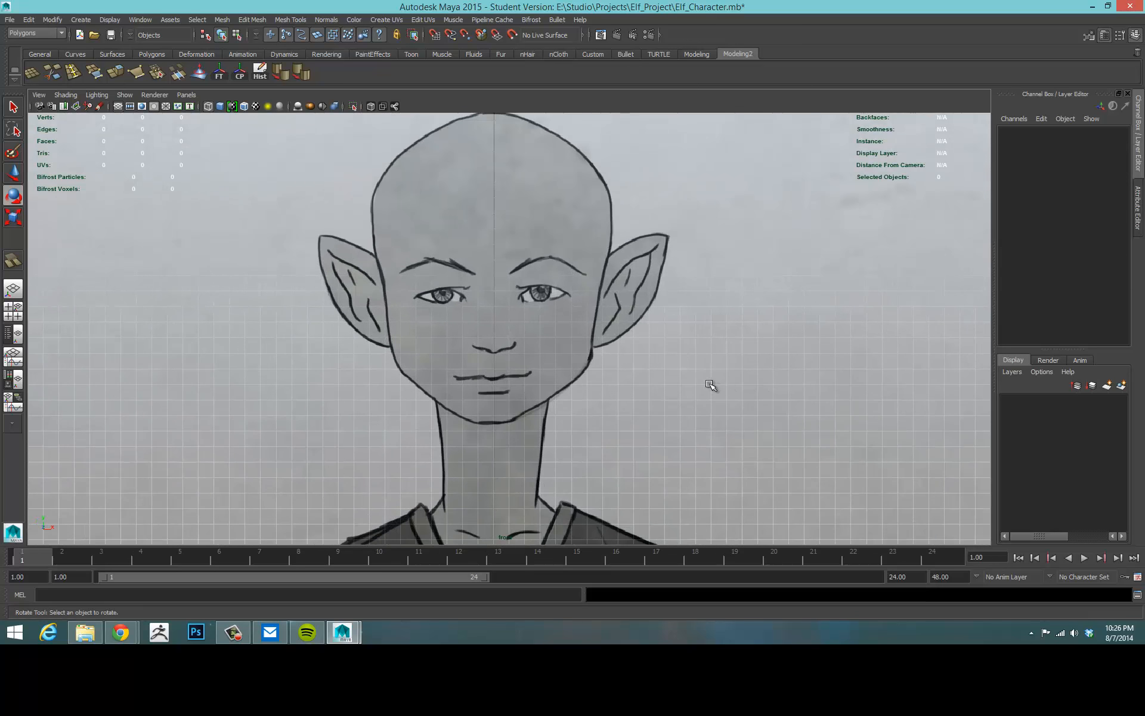
pyautogui.keyDown('alt'); pyautogui.moveTo(702, 373); pyautogui.dragTo(711, 392, button='middle'); pyautogui.keyUp('alt')
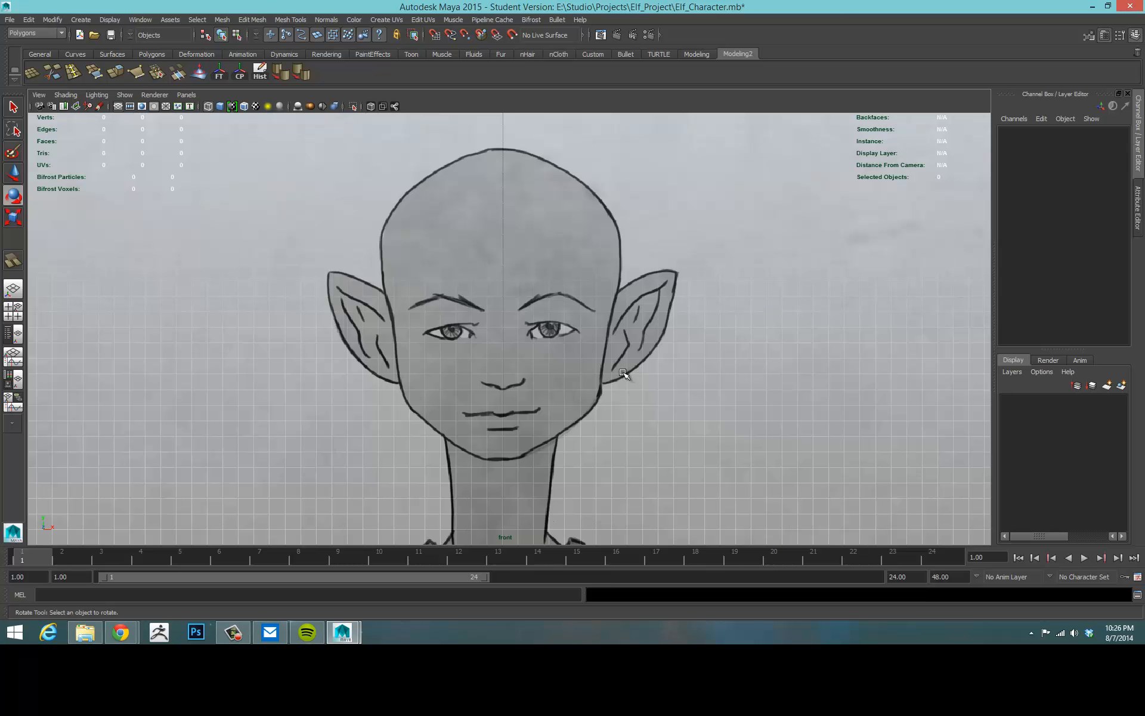
pyautogui.click(233, 632)
pyautogui.click(410, 203)
pyautogui.scroll(-3, 530, 413)
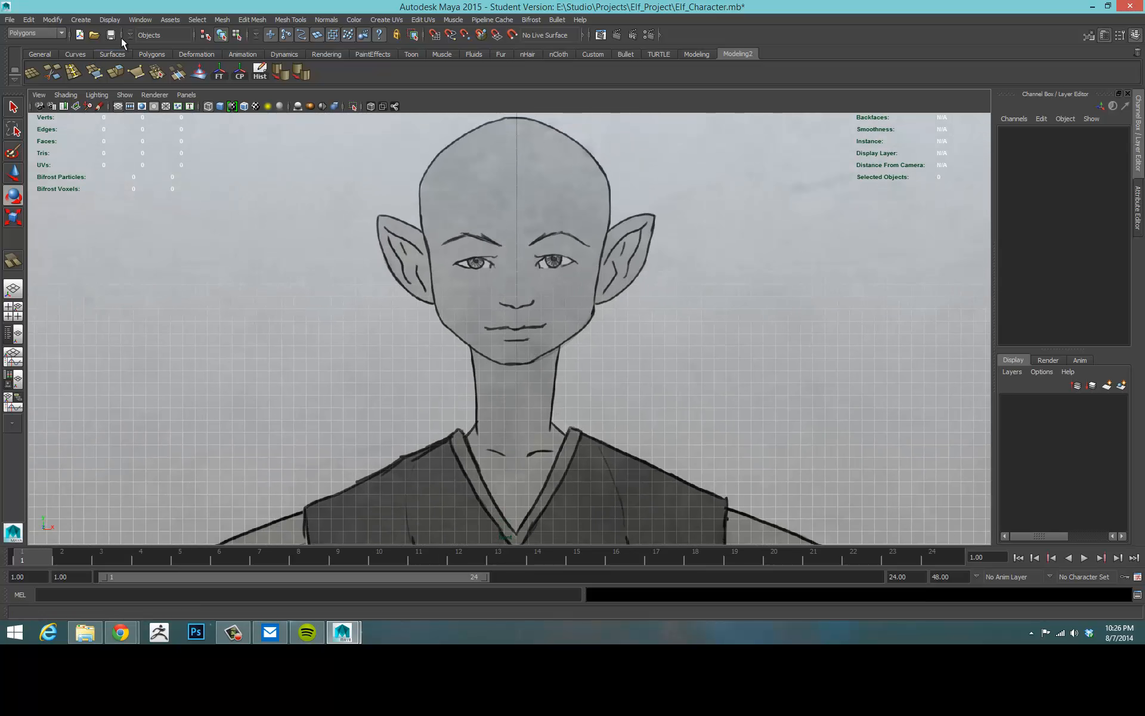
# - Create a polygon sphere and raise it from the elf's feet to collar height, about 95.5 in Y
pyautogui.click(84, 23)
pyautogui.moveTo(107, 49)
pyautogui.click(197, 57)
pyautogui.scroll(-10, 596, 405)
pyautogui.keyDown('alt'); pyautogui.moveTo(596, 406); pyautogui.dragTo(611, 335); pyautogui.keyUp('alt')
pyautogui.scroll(-1, 610, 337)
pyautogui.keyDown('alt'); pyautogui.moveTo(629, 385); pyautogui.dragTo(650, 204, button='middle'); pyautogui.keyUp('alt')
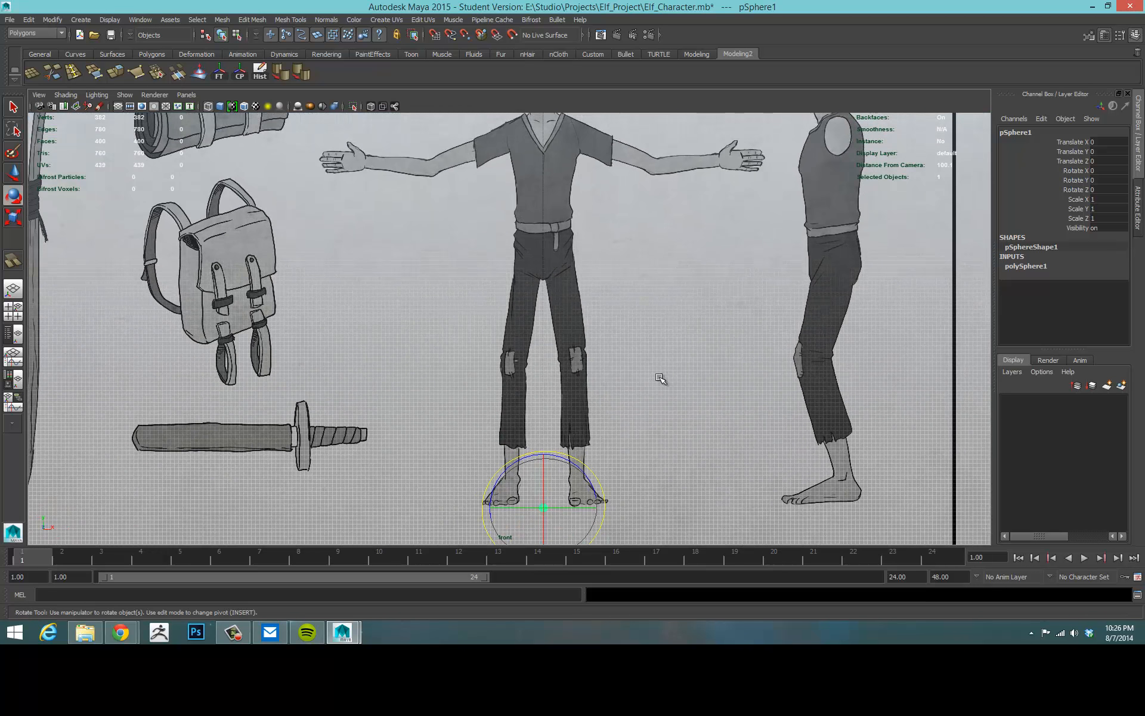
pyautogui.press('w')
pyautogui.moveTo(544, 462); pyautogui.dragTo(590, 74)
pyautogui.press('space')
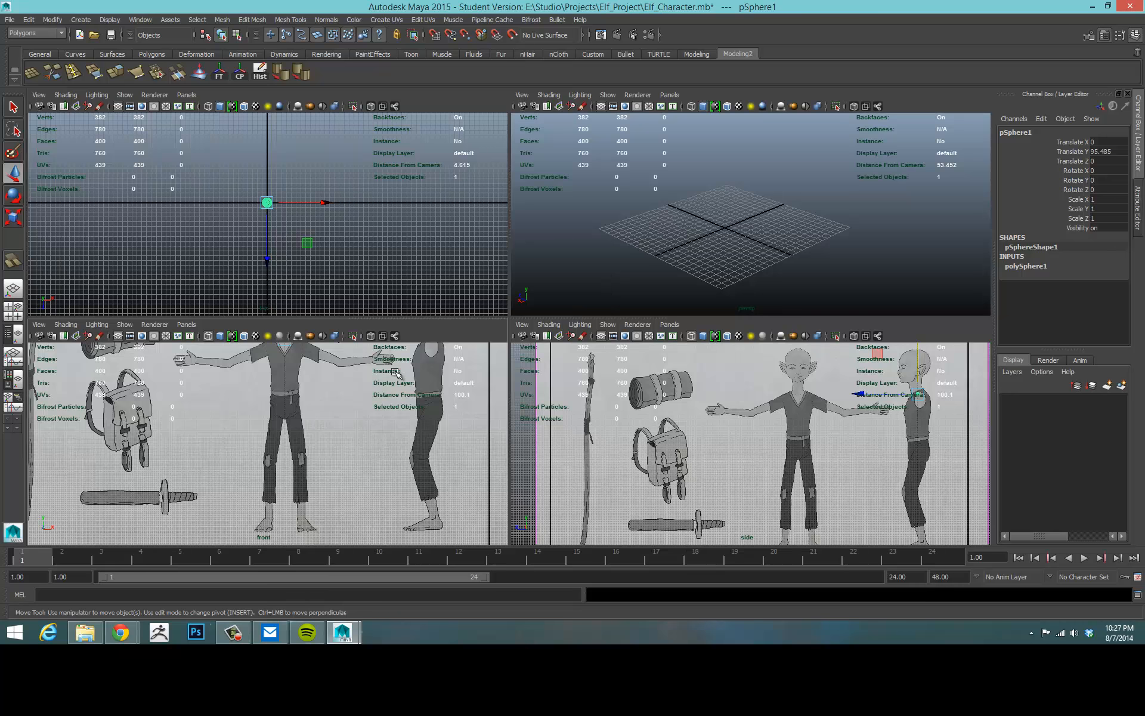
# - Move the sphere in the front view onto the right-hand drawn eye, at about X 3.1, Y 110.9
pyautogui.press('space')
pyautogui.scroll(6, 478, 271)
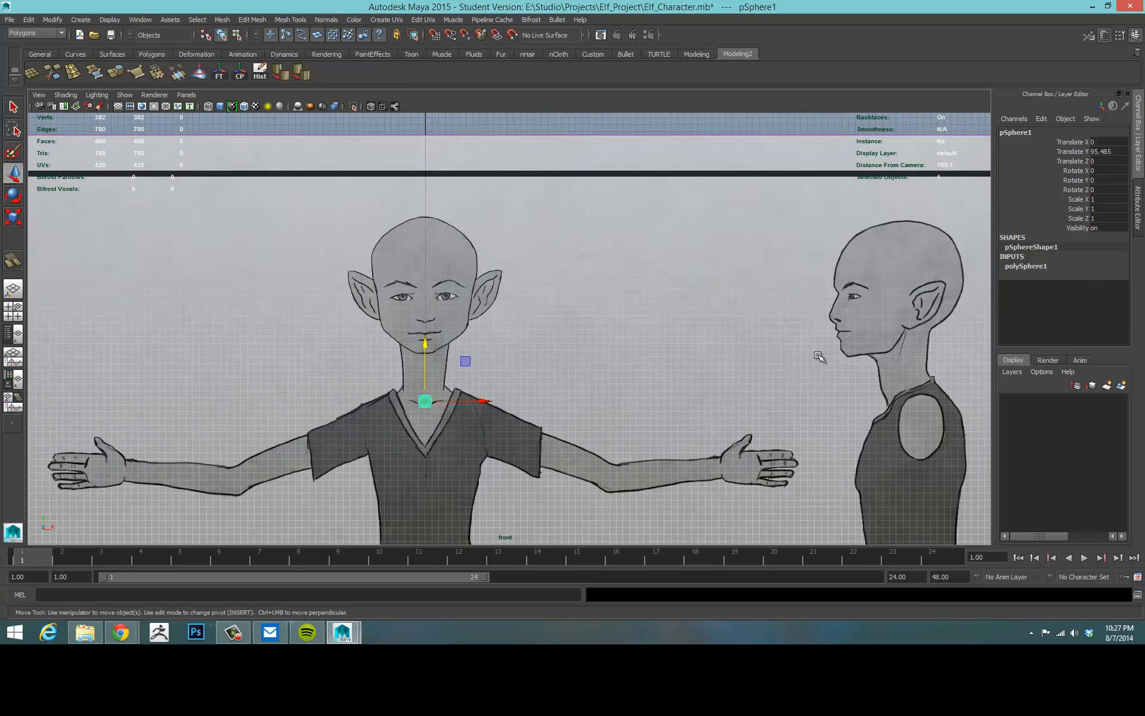
pyautogui.scroll(4, 715, 352)
pyautogui.scroll(-1, 728, 334)
pyautogui.scroll(2, 691, 362)
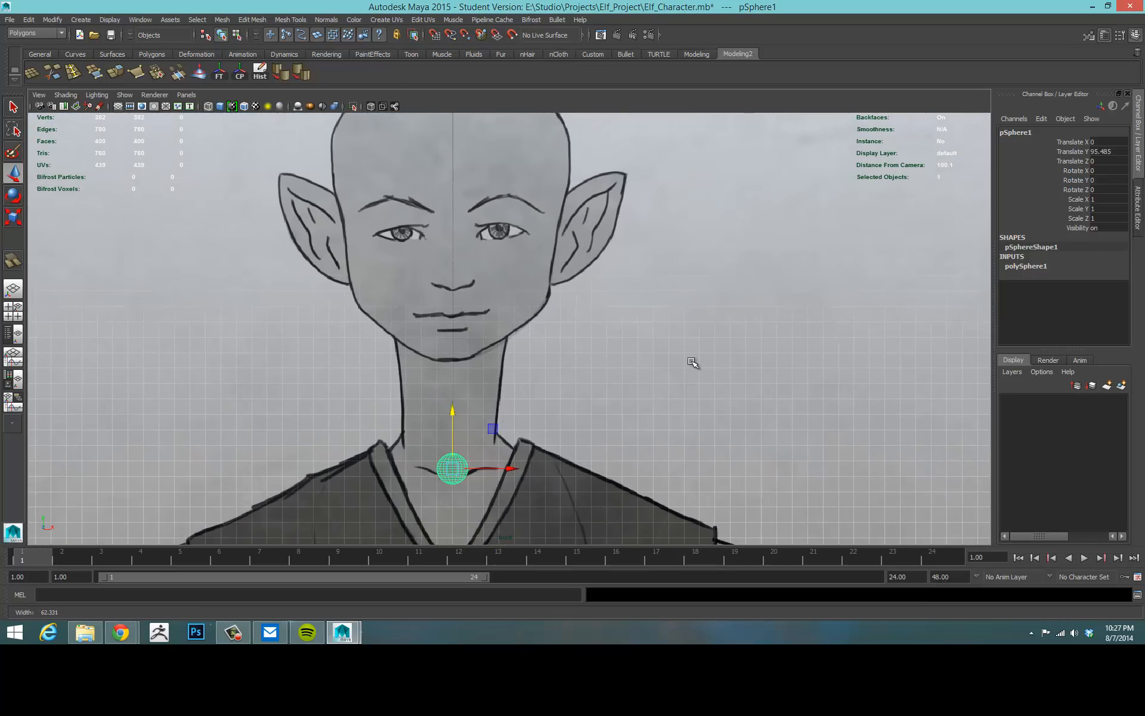
pyautogui.scroll(1, 692, 362)
pyautogui.moveTo(448, 481); pyautogui.dragTo(500, 223)
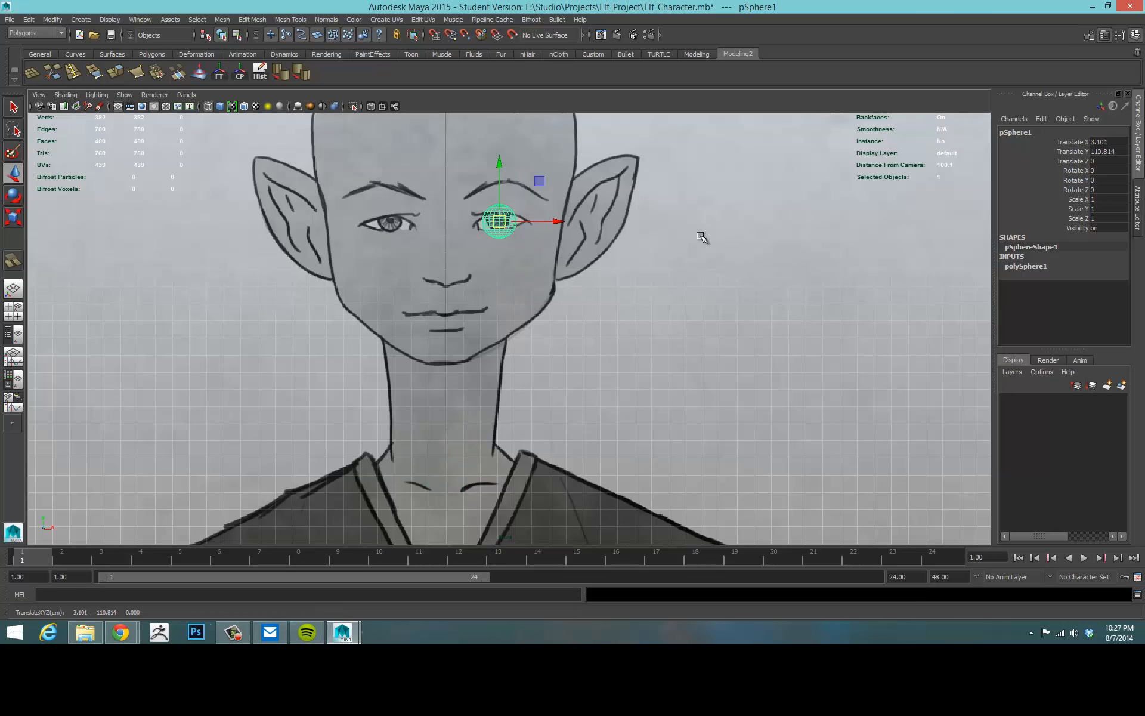
pyautogui.keyDown('alt'); pyautogui.moveTo(596, 223); pyautogui.dragTo(610, 246); pyautogui.keyUp('alt')
pyautogui.keyDown('alt'); pyautogui.moveTo(572, 258); pyautogui.dragTo(627, 371, button='middle'); pyautogui.keyUp('alt')
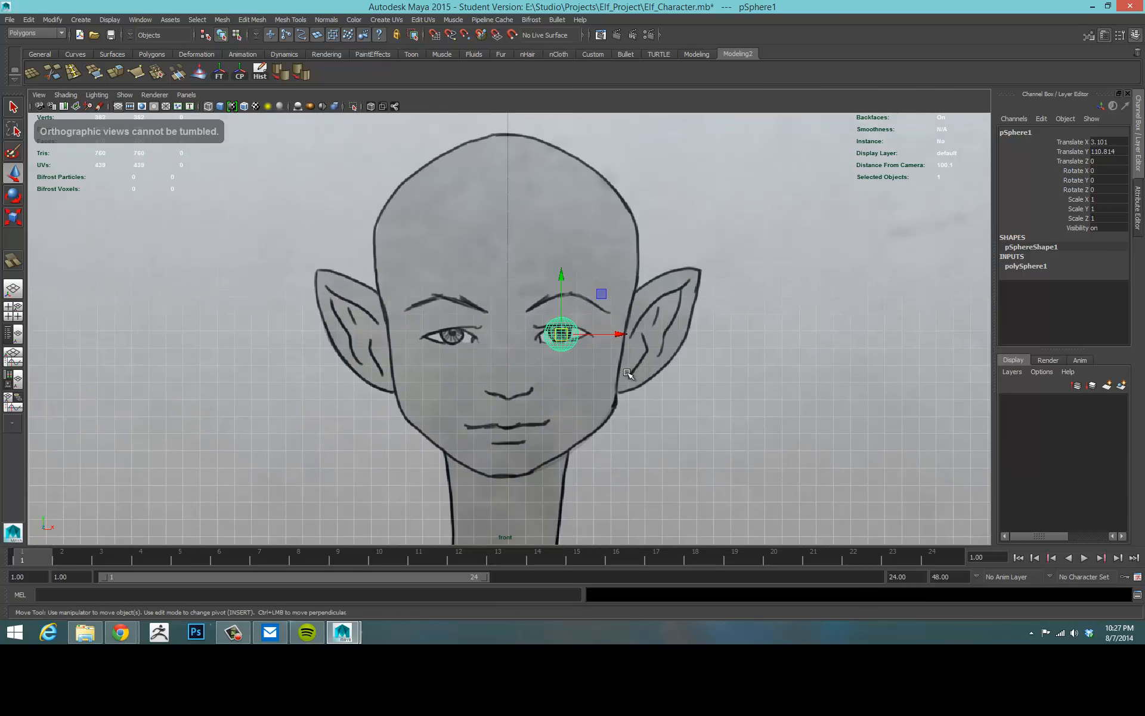
pyautogui.scroll(8, 632, 375)
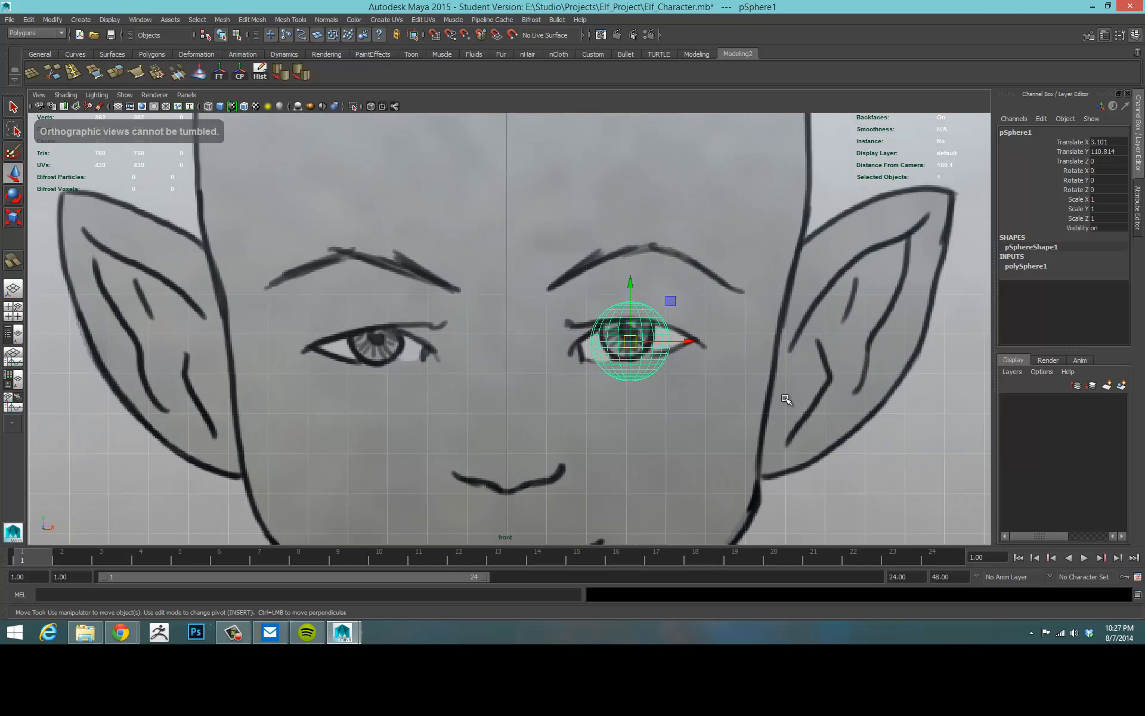
pyautogui.keyDown('alt'); pyautogui.moveTo(786, 399); pyautogui.dragTo(723, 374, button='middle'); pyautogui.keyUp('alt')
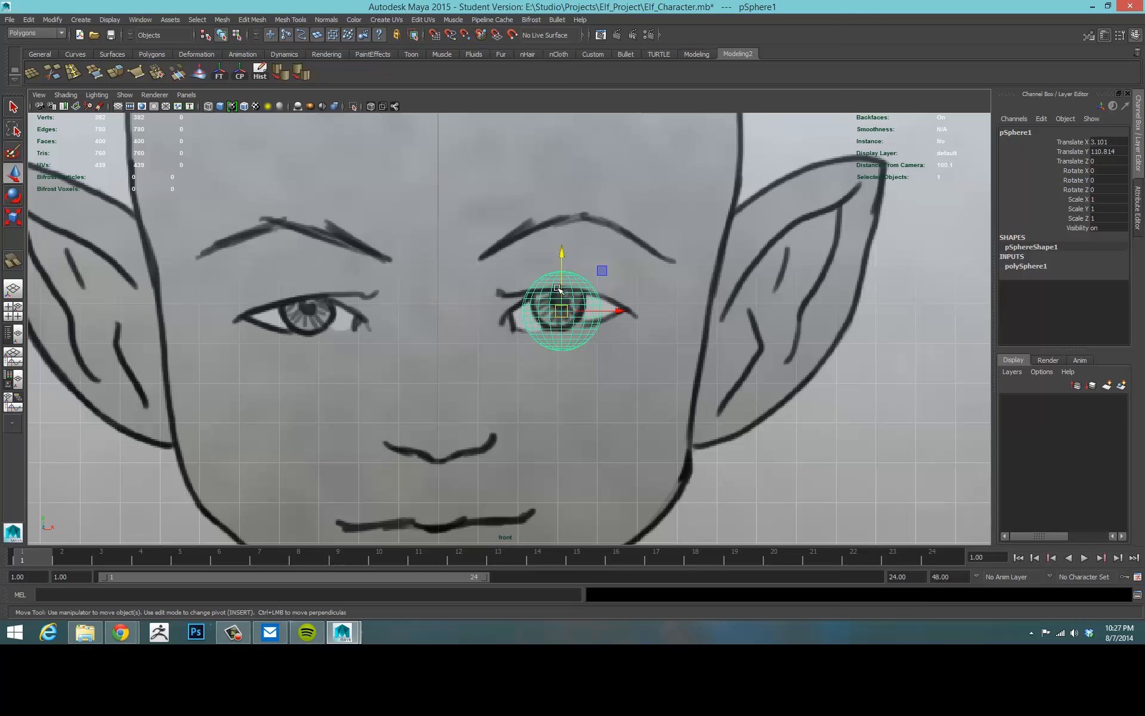
pyautogui.moveTo(561, 257); pyautogui.dragTo(561, 250)
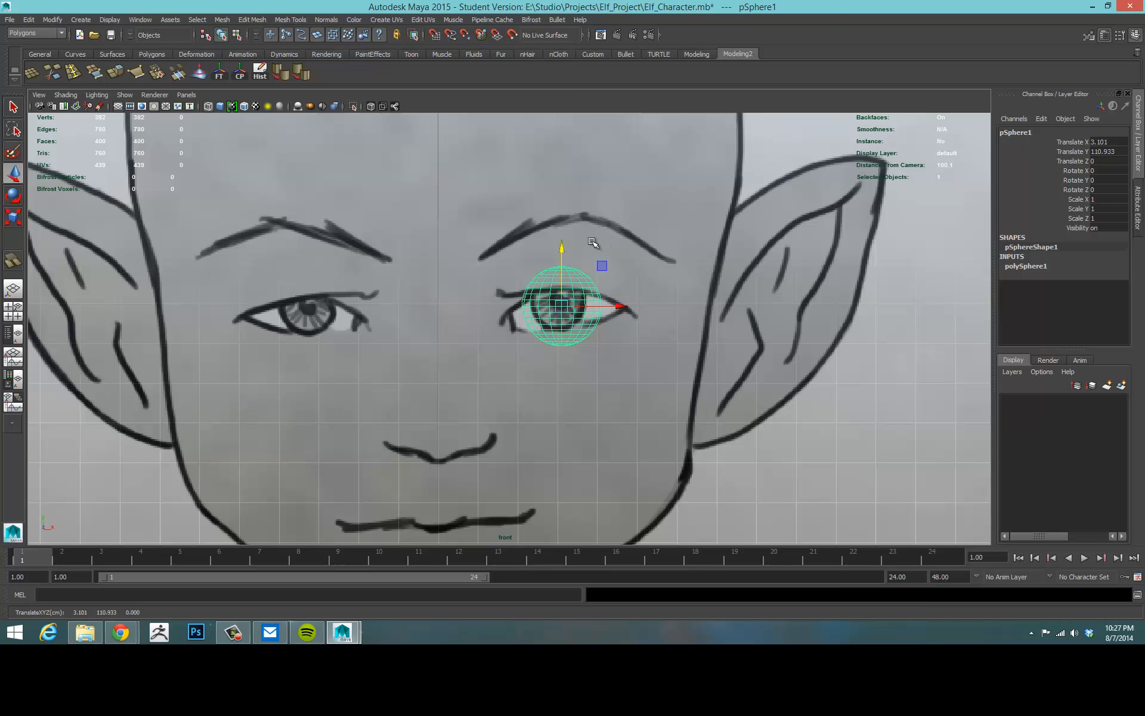
# - Try the sphere at iris size, scaled uniformly to about 0.69 and centred over the drawn iris
pyautogui.press('e')
pyautogui.press('r')
pyautogui.moveTo(562, 306)
pyautogui.mouseDown()
pyautogui.moveTo(544, 315)
pyautogui.moveTo(564, 306)
pyautogui.mouseUp()
pyautogui.press('w')
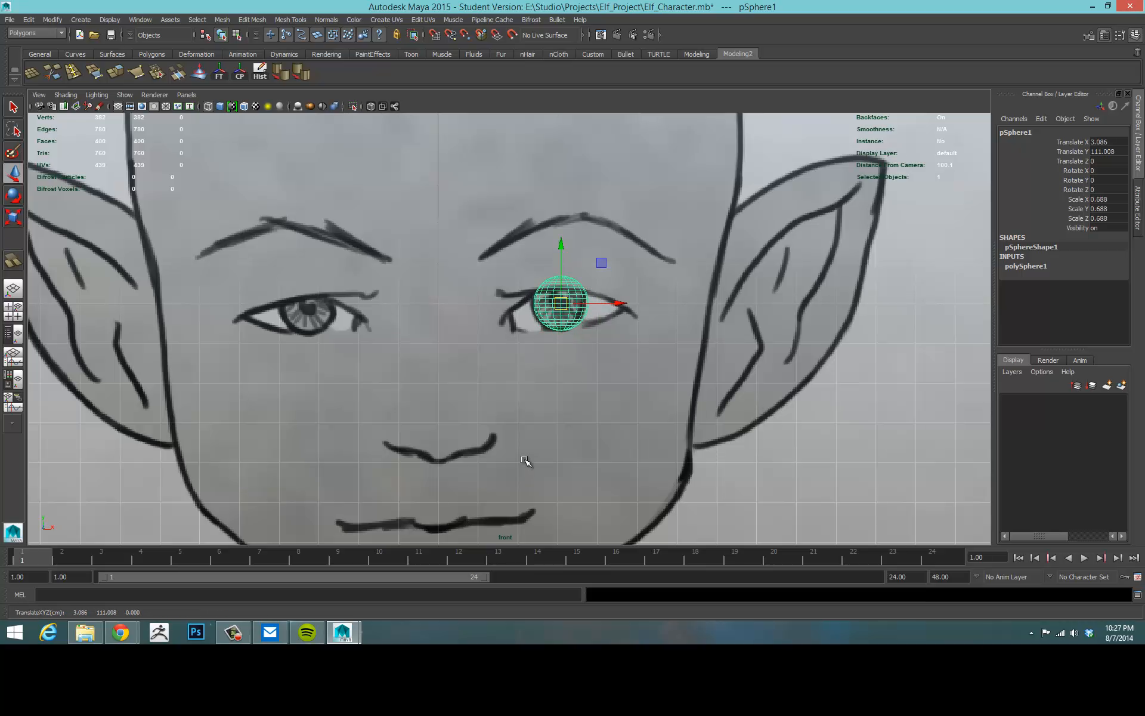
pyautogui.moveTo(563, 306); pyautogui.dragTo(561, 304)
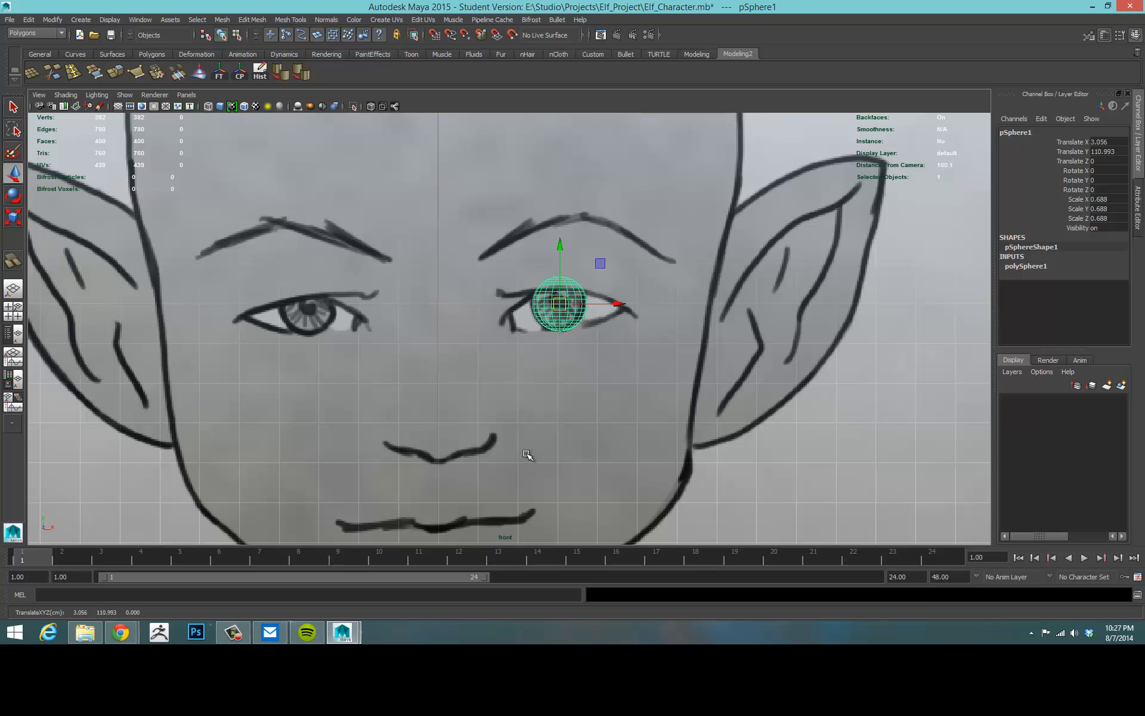
# - Try the sphere at the drawn eye opening's width, scaled uniformly to about 1.43 and moved to about X 3.28, Y 110.89
pyautogui.press('e')
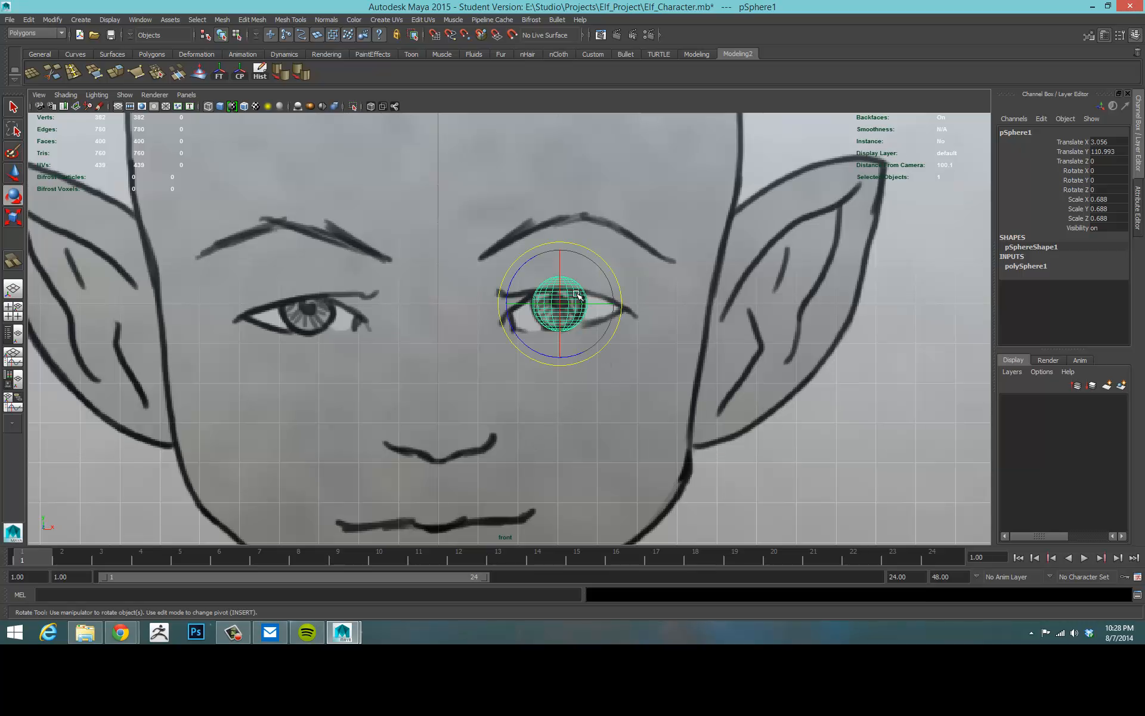
pyautogui.press('r')
pyautogui.moveTo(560, 304)
pyautogui.mouseDown()
pyautogui.moveTo(617, 302)
pyautogui.moveTo(563, 309)
pyautogui.mouseUp()
pyautogui.press('w')
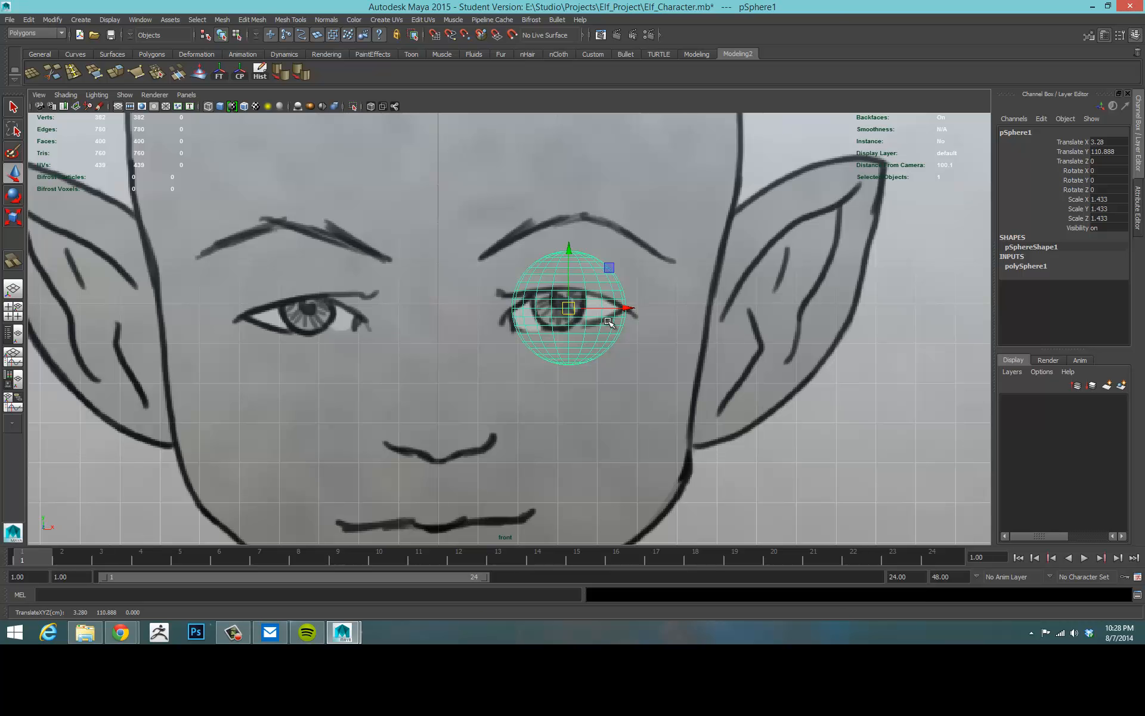
pyautogui.press('e')
pyautogui.press('r')
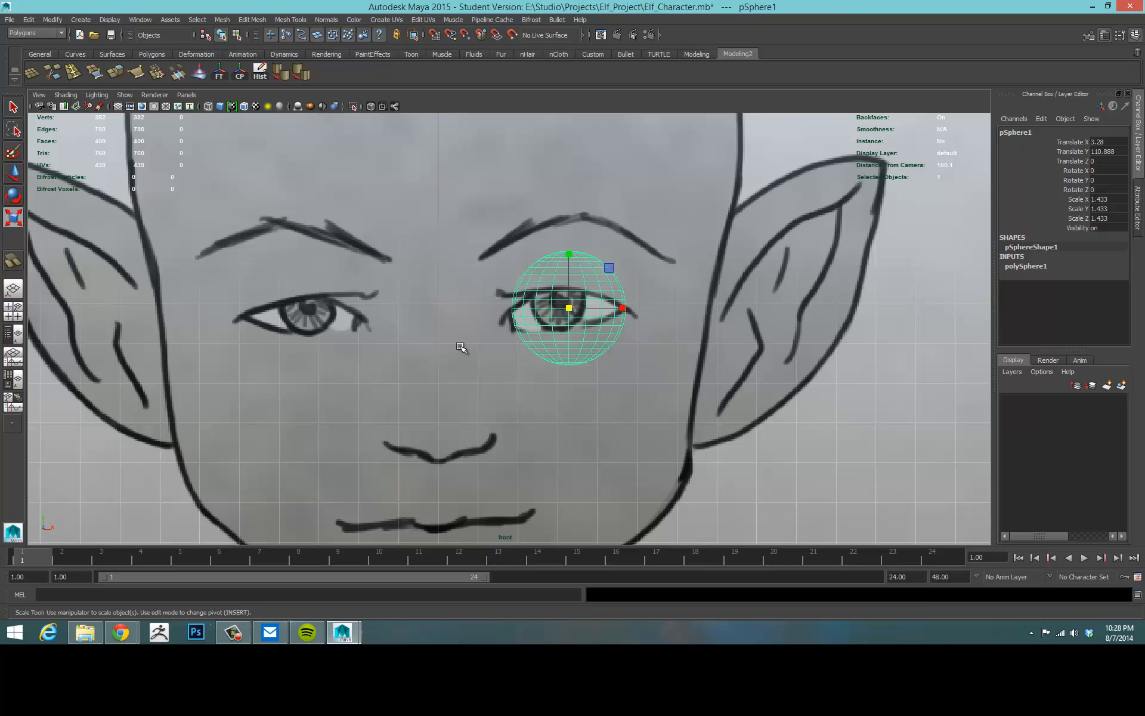
# - Enlarge the sphere uniformly to a scale of about 2.17 and position it around the whole eye, at about X 3.12, Y 110.72
pyautogui.press('e')
pyautogui.press('r')
pyautogui.moveTo(570, 309); pyautogui.dragTo(635, 291)
pyautogui.press('w')
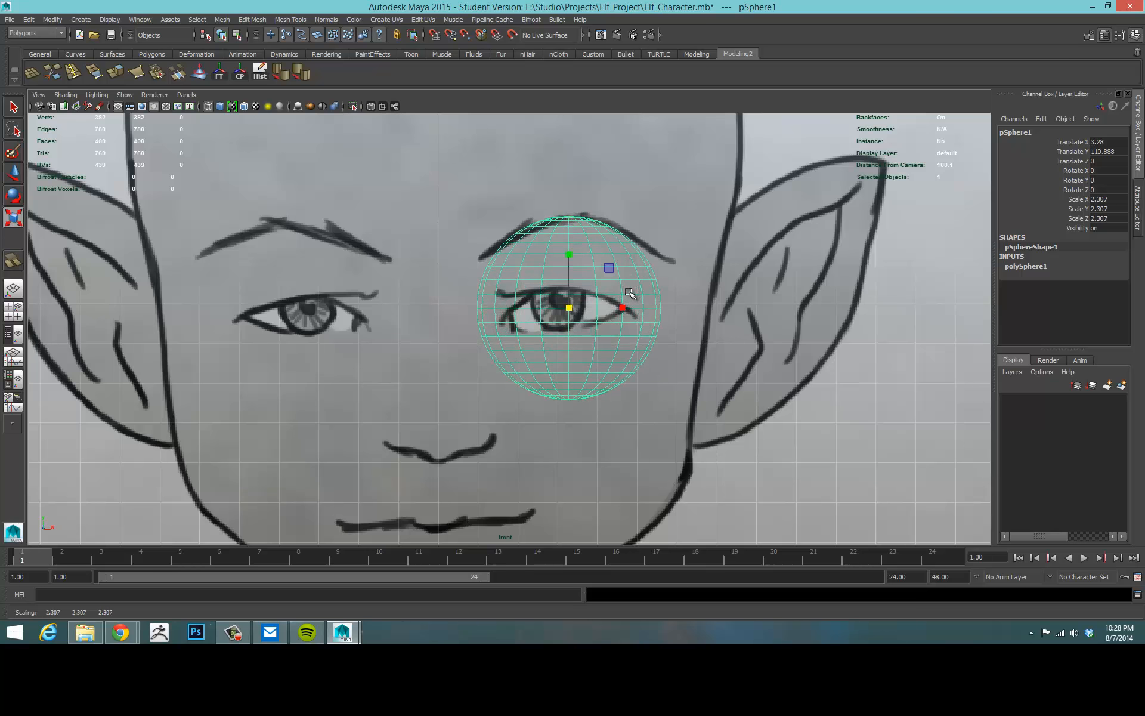
pyautogui.moveTo(568, 308); pyautogui.dragTo(568, 310)
pyautogui.moveTo(564, 311); pyautogui.dragTo(555, 309)
pyautogui.press('e')
pyautogui.press('r')
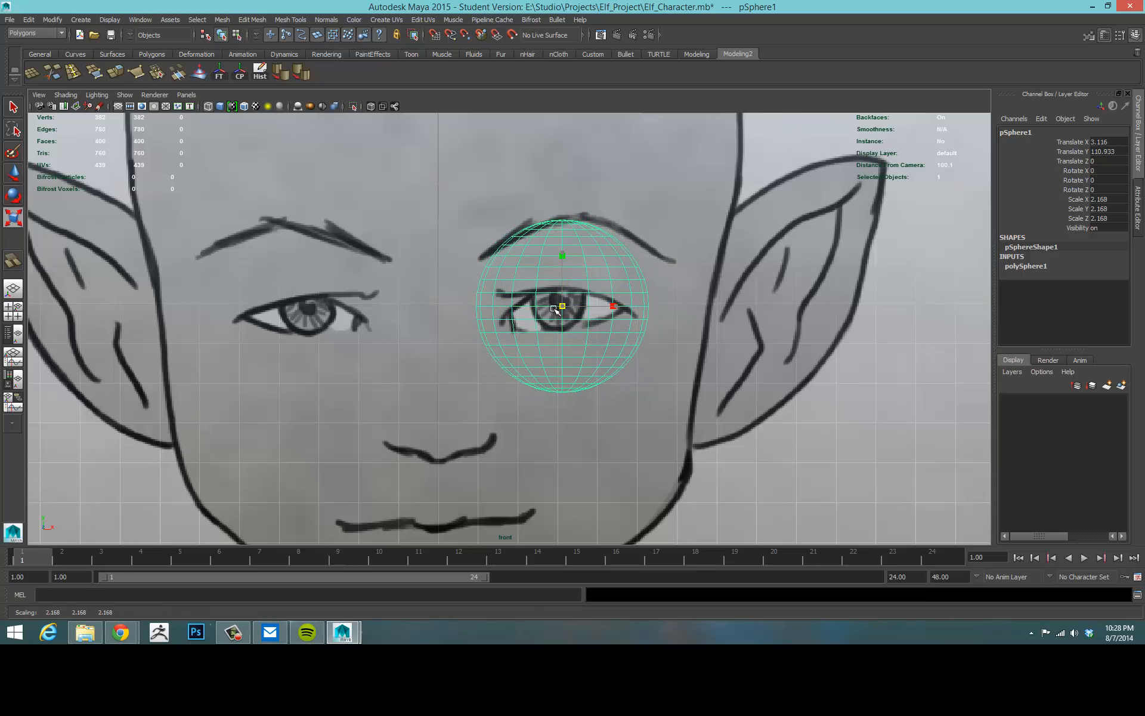
pyautogui.press('w')
pyautogui.moveTo(561, 283); pyautogui.dragTo(561, 291)
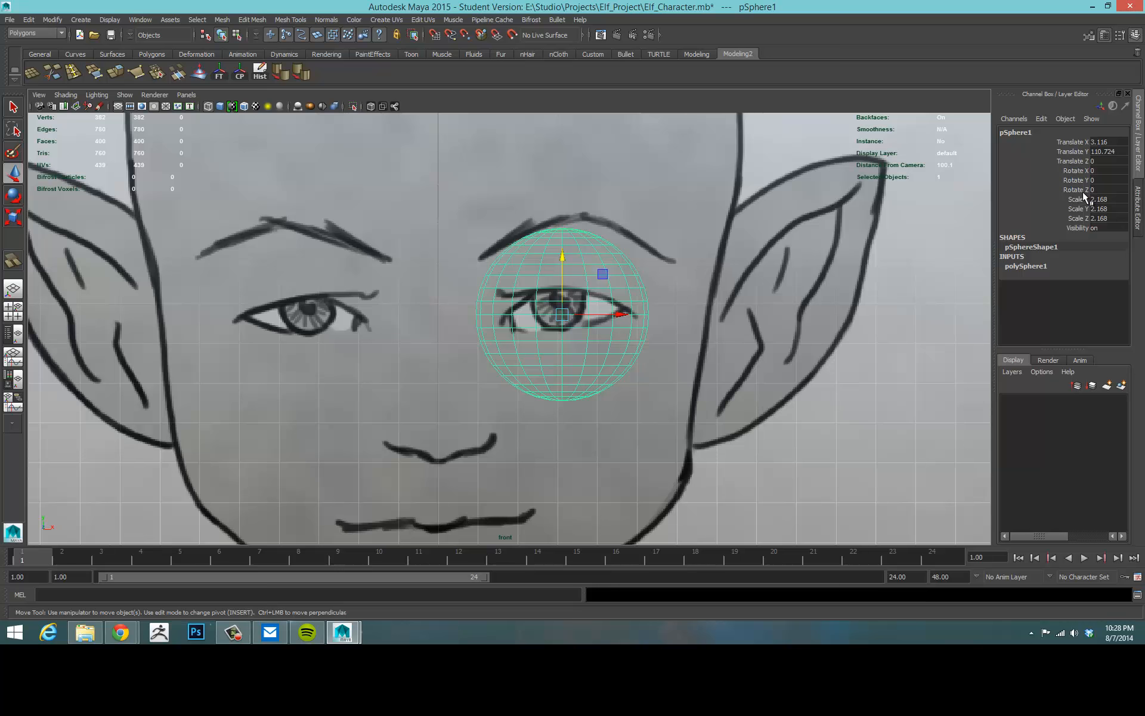
# - Set the sphere's Rotate X to 90 so its pole faces forward
pyautogui.click(1103, 170)
pyautogui.write('90')
pyautogui.press('Return')
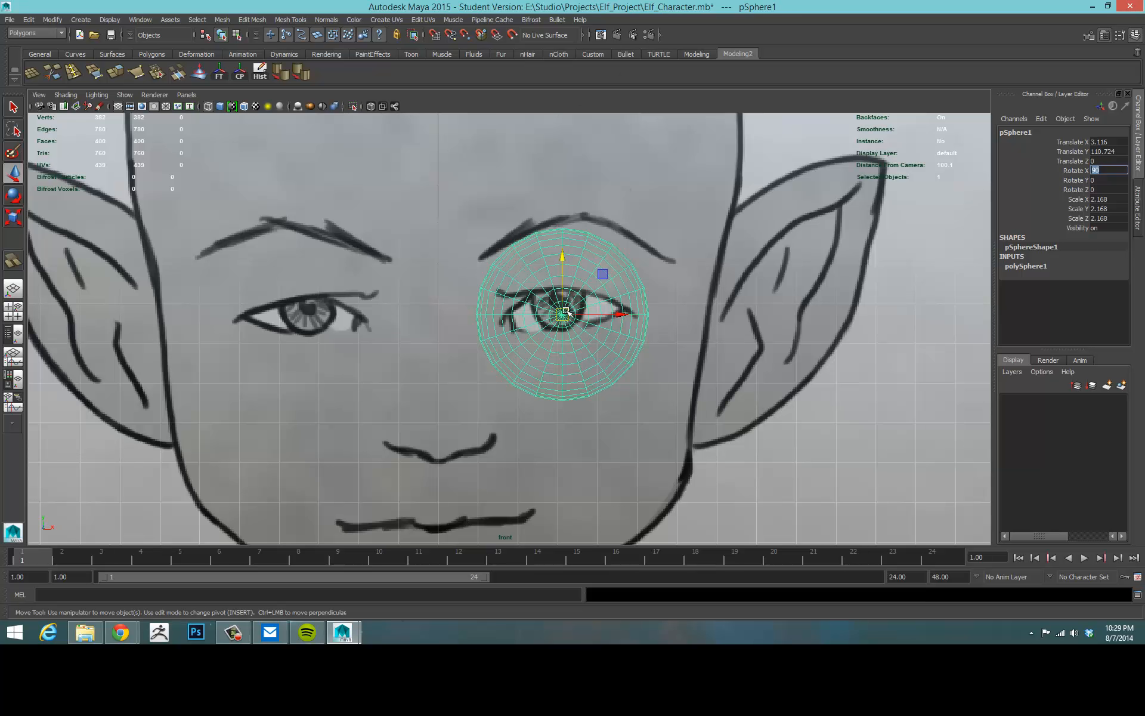
# - Centre the sphere's pole on the drawn pupil at about X 3.03, Y 111.01, keeping a uniform scale of 2.168
pyautogui.moveTo(564, 313); pyautogui.dragTo(553, 304)
pyautogui.hotkey('ctrl', 'z')
pyautogui.press('e')
pyautogui.press('r')
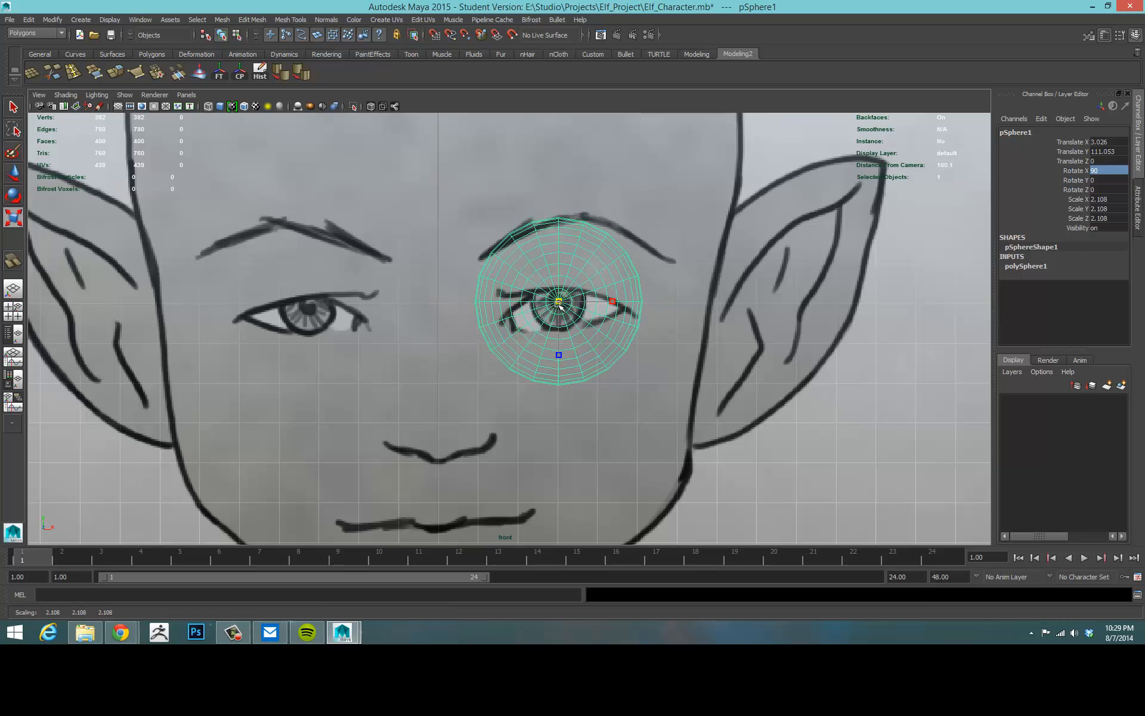
pyautogui.press('e')
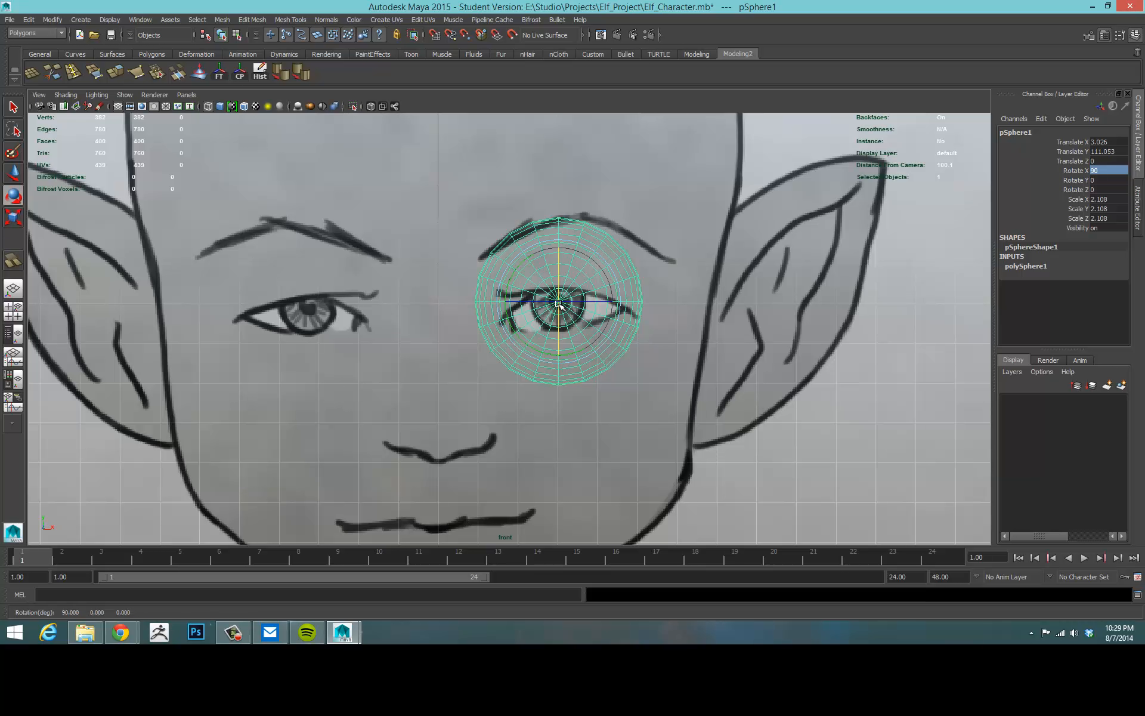
pyautogui.press('w')
pyautogui.press('e')
pyautogui.press('r')
pyautogui.moveTo(560, 302); pyautogui.dragTo(560, 305)
pyautogui.press('w')
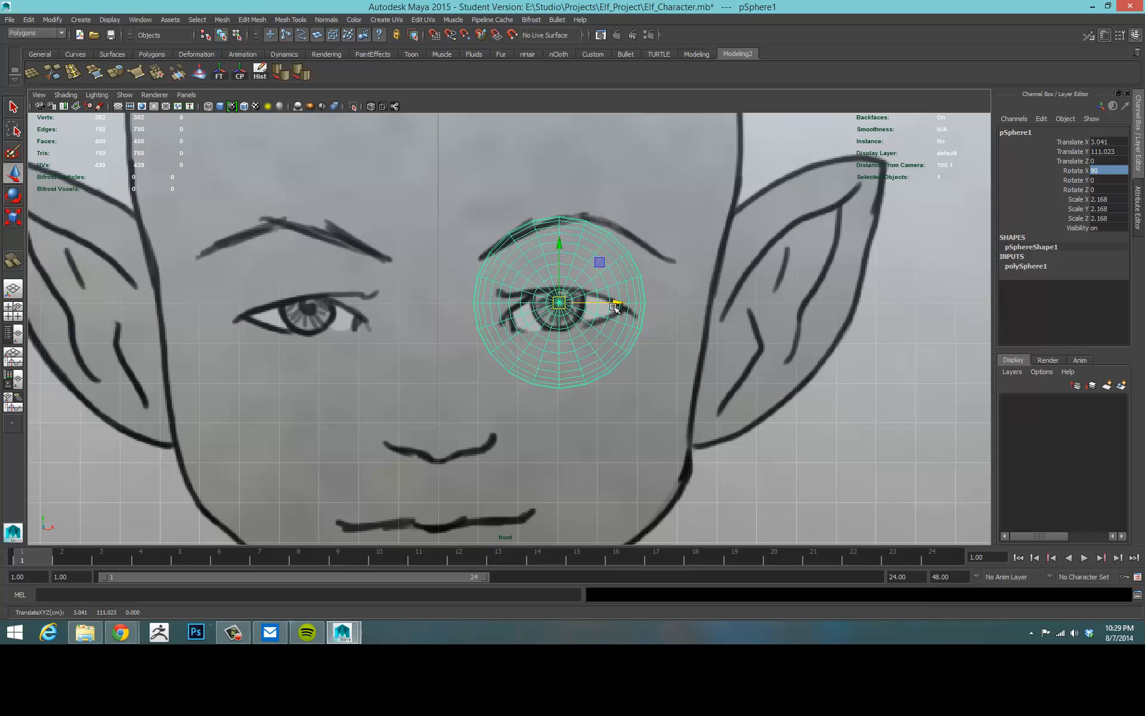
pyautogui.moveTo(565, 310); pyautogui.dragTo(566, 309)
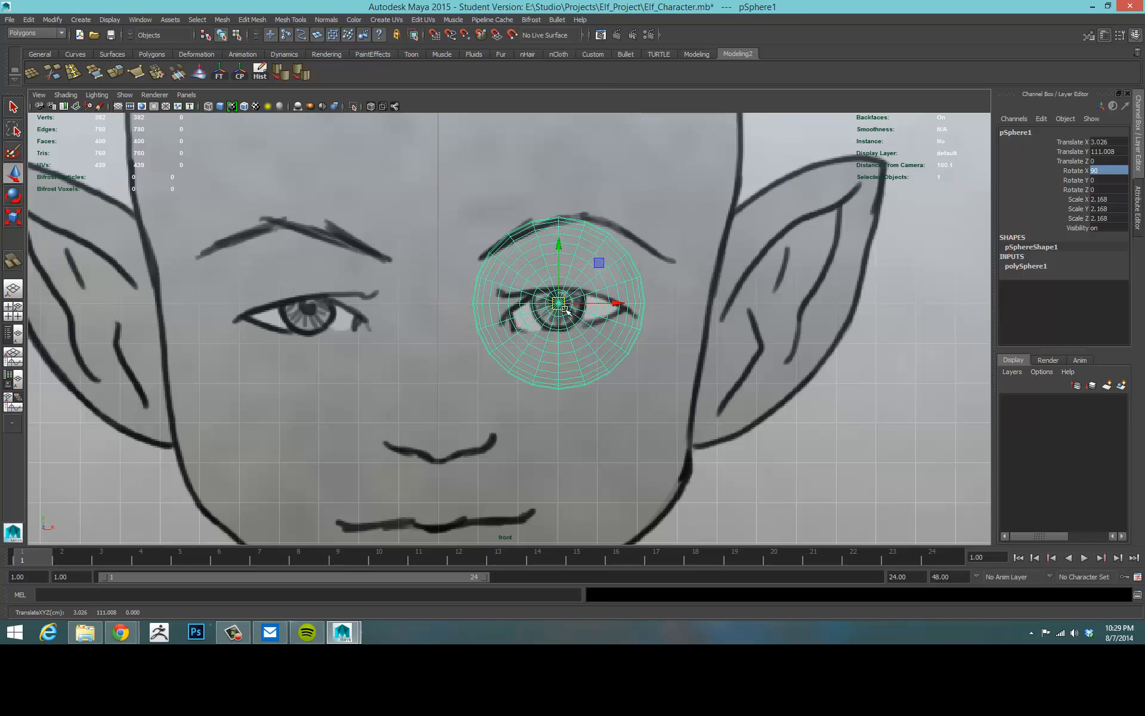
# - In the side view, move the sphere forward along Z to about 6.93 so it sits behind the drawn eye
pyautogui.press('space')
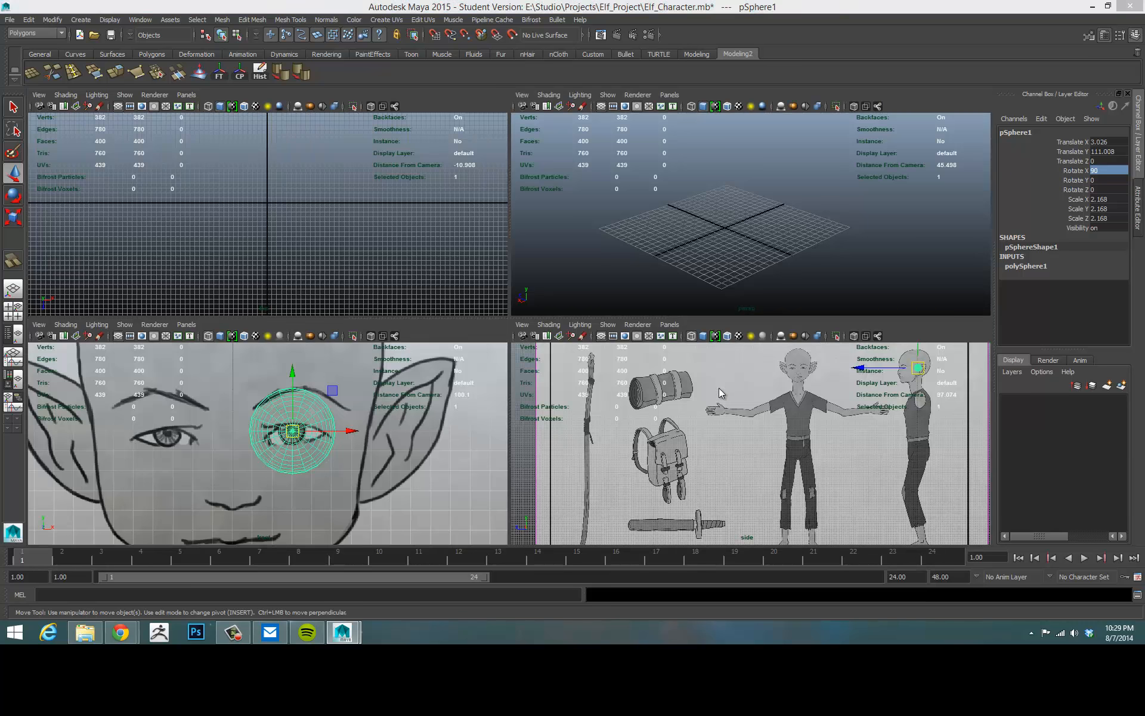
pyautogui.press('space')
pyautogui.keyDown('alt'); pyautogui.moveTo(734, 306); pyautogui.dragTo(406, 408, button='middle'); pyautogui.keyUp('alt')
pyautogui.scroll(10, 734, 346)
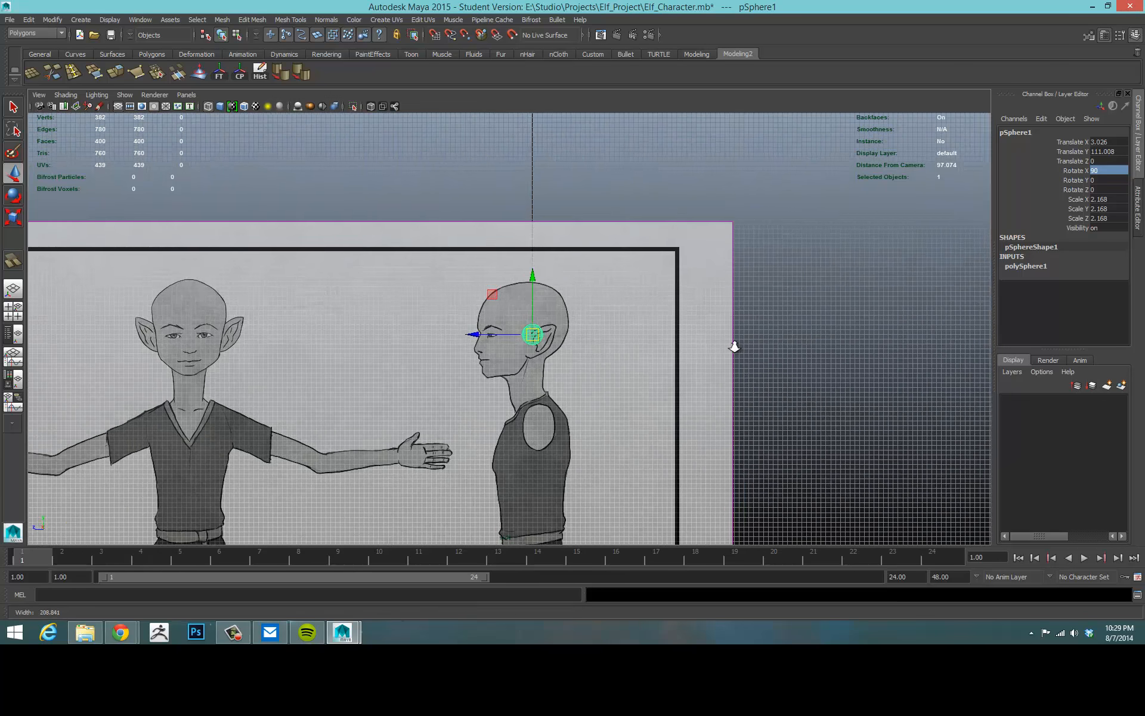
pyautogui.keyDown('alt'); pyautogui.moveTo(574, 337); pyautogui.dragTo(607, 266, button='middle'); pyautogui.keyUp('alt')
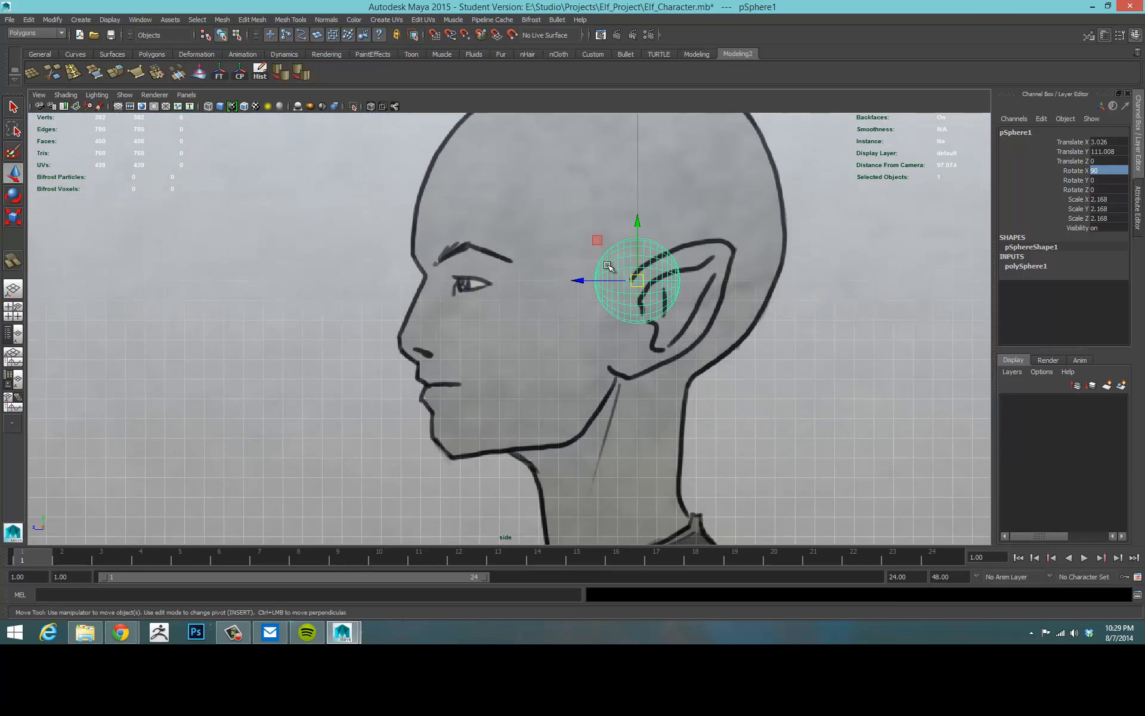
pyautogui.moveTo(582, 286); pyautogui.dragTo(446, 291)
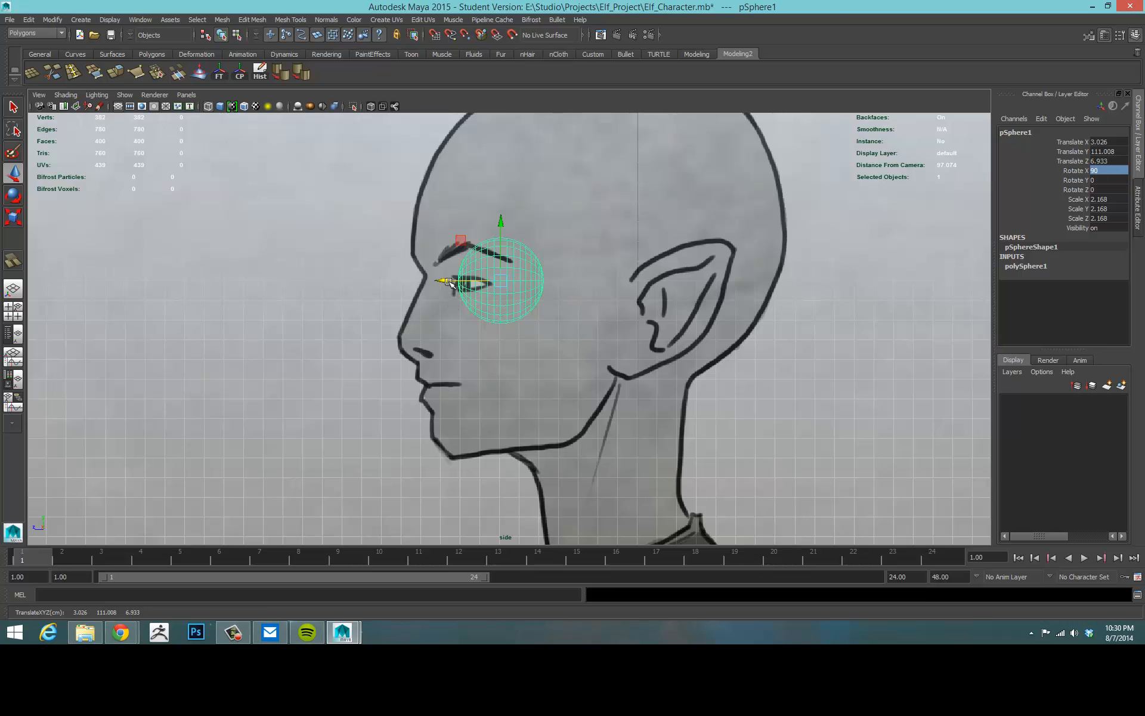
pyautogui.moveTo(448, 281); pyautogui.dragTo(449, 285)
# - Examine the eyeball sphere in the perspective view from several angles and distances
pyautogui.press('space')
pyautogui.press('space')
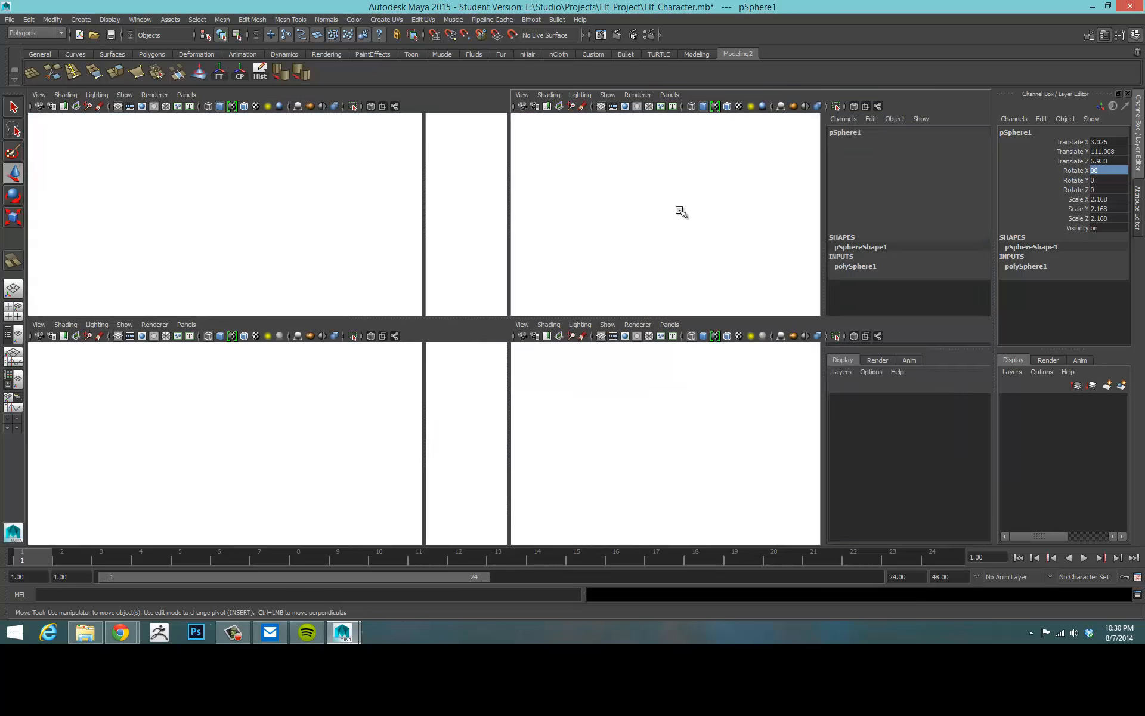
pyautogui.press('space')
pyautogui.keyDown('alt'); pyautogui.moveTo(632, 169); pyautogui.dragTo(637, 315, button='middle'); pyautogui.keyUp('alt')
pyautogui.keyDown('alt'); pyautogui.moveTo(746, 268); pyautogui.dragTo(466, 265, button='right'); pyautogui.keyUp('alt')
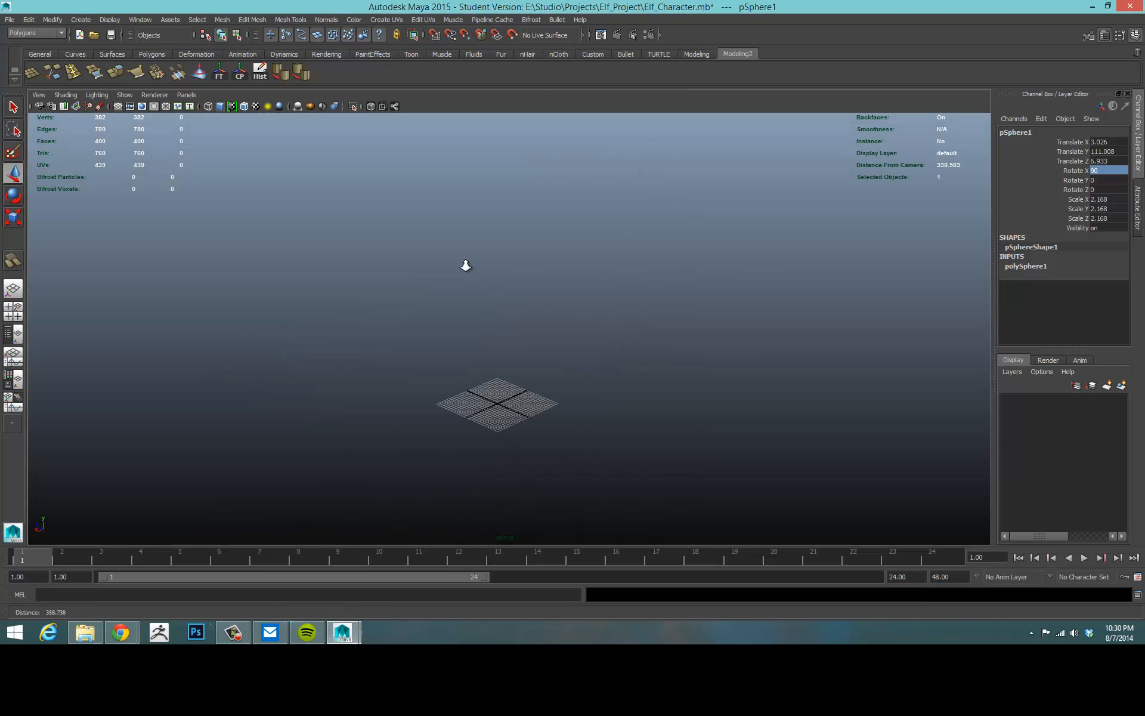
pyautogui.scroll(-3, 508, 250)
pyautogui.moveTo(509, 251)
pyautogui.keyDown('alt'); pyautogui.mouseDown(button='middle')
pyautogui.moveTo(527, 312)
pyautogui.moveTo(521, 266)
pyautogui.mouseUp(button='middle'); pyautogui.keyUp('alt')
pyautogui.click(483, 228)
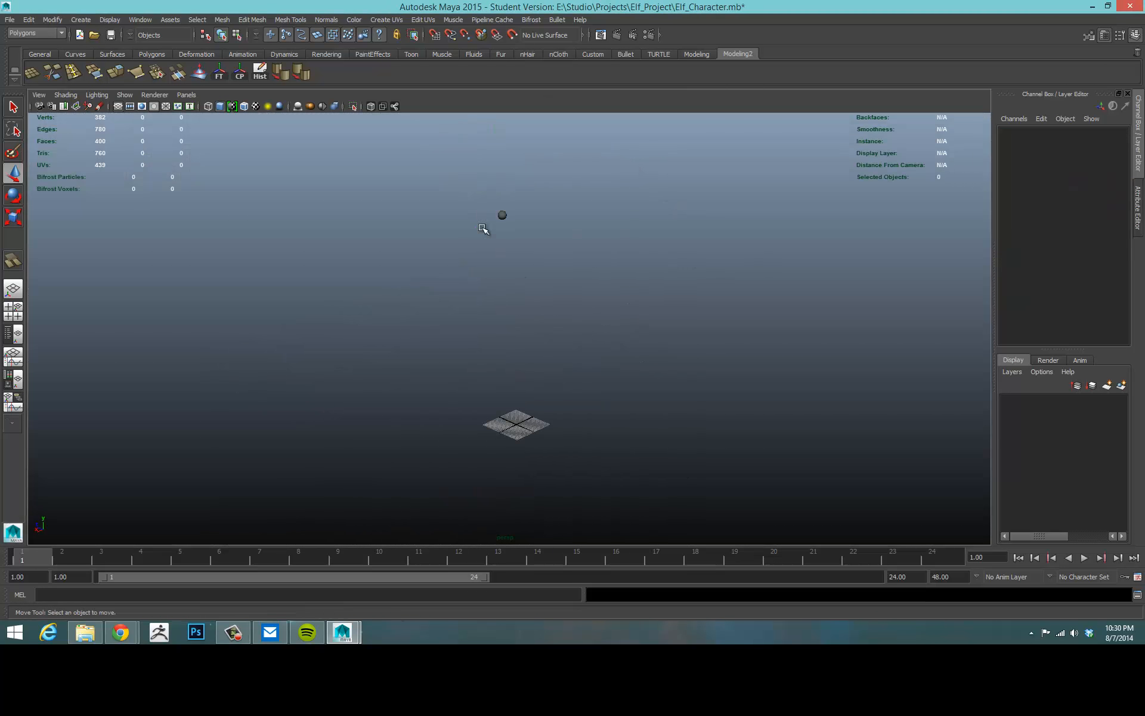
pyautogui.hotkey('ctrl', 'z')
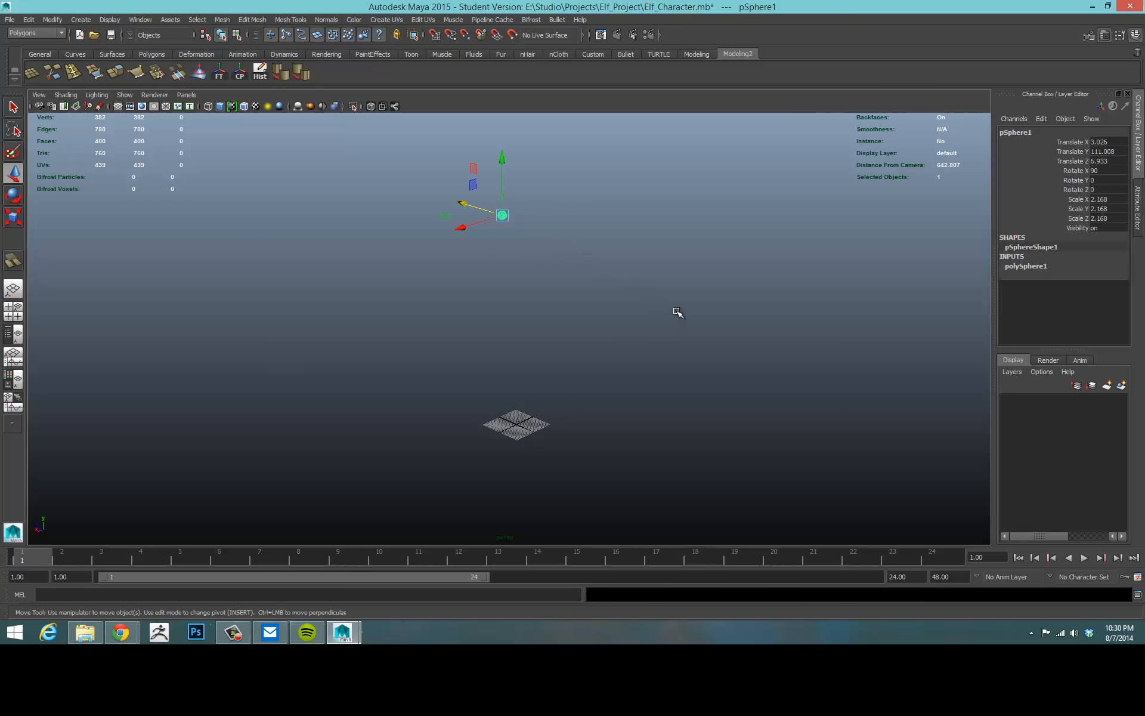
pyautogui.press('f')
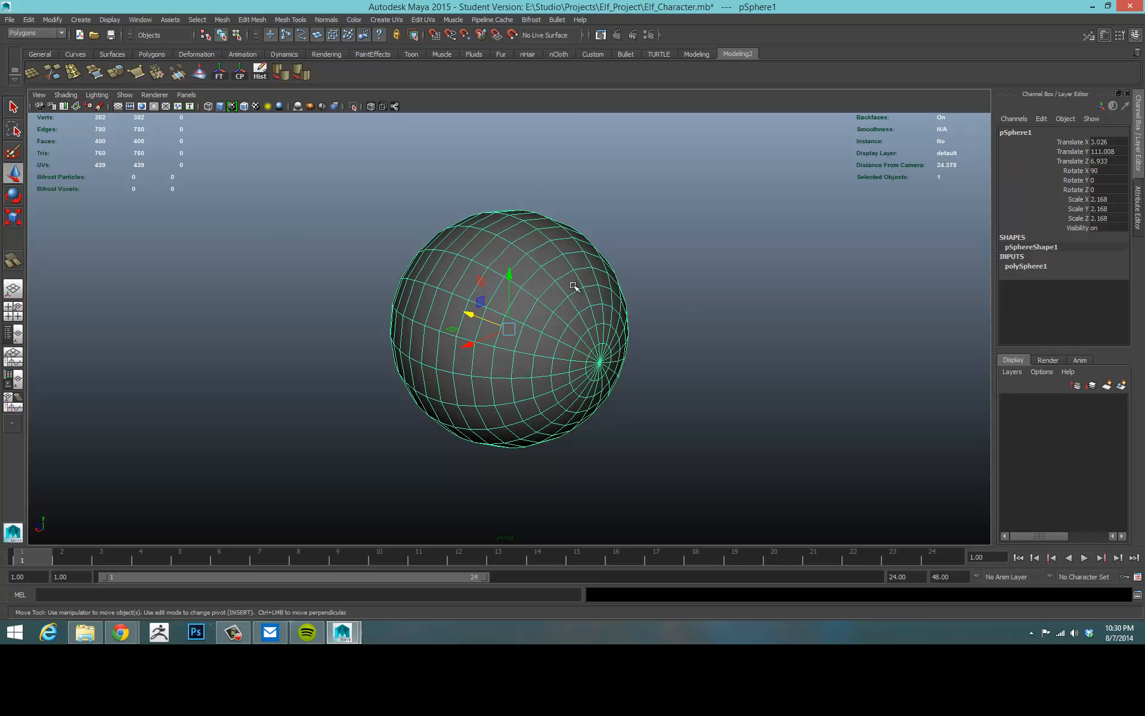
pyautogui.keyDown('alt'); pyautogui.moveTo(414, 302); pyautogui.dragTo(590, 289); pyautogui.keyUp('alt')
pyautogui.keyDown('alt'); pyautogui.moveTo(596, 291); pyautogui.dragTo(298, 310, button='right'); pyautogui.keyUp('alt')
pyautogui.keyDown('alt'); pyautogui.moveTo(818, 310); pyautogui.dragTo(137, 316, button='right'); pyautogui.keyUp('alt')
pyautogui.keyDown('alt'); pyautogui.moveTo(835, 311); pyautogui.dragTo(558, 312, button='right'); pyautogui.keyUp('alt')
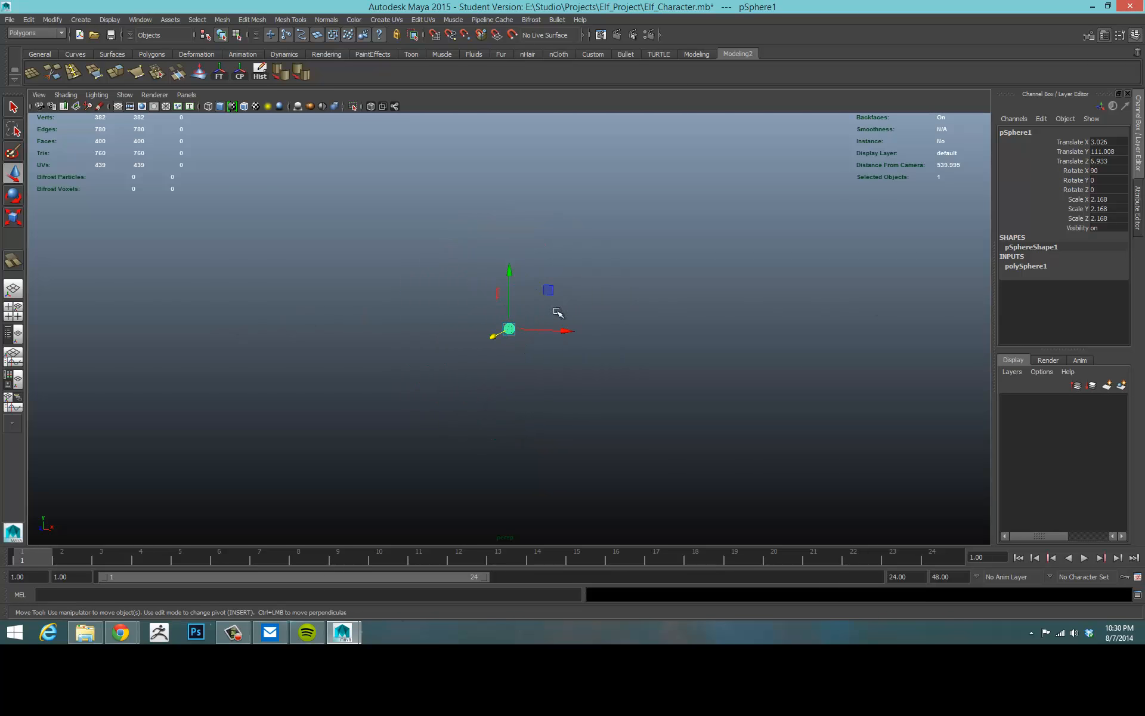
pyautogui.scroll(5, 549, 319)
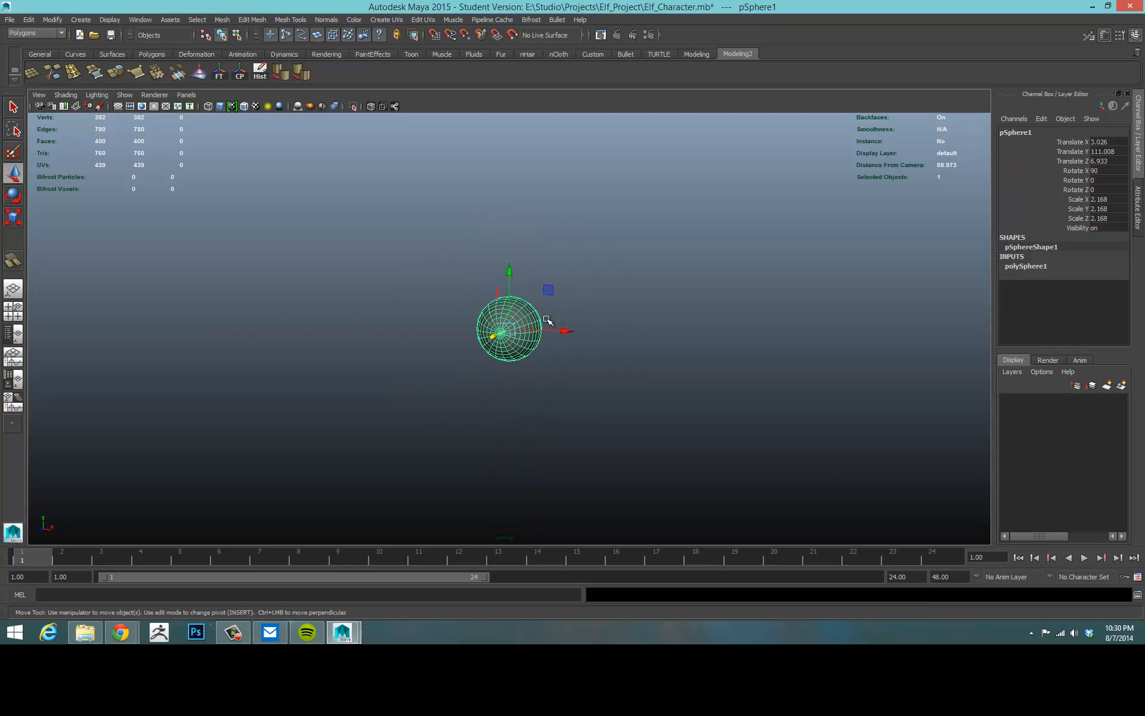
pyautogui.scroll(5, 548, 320)
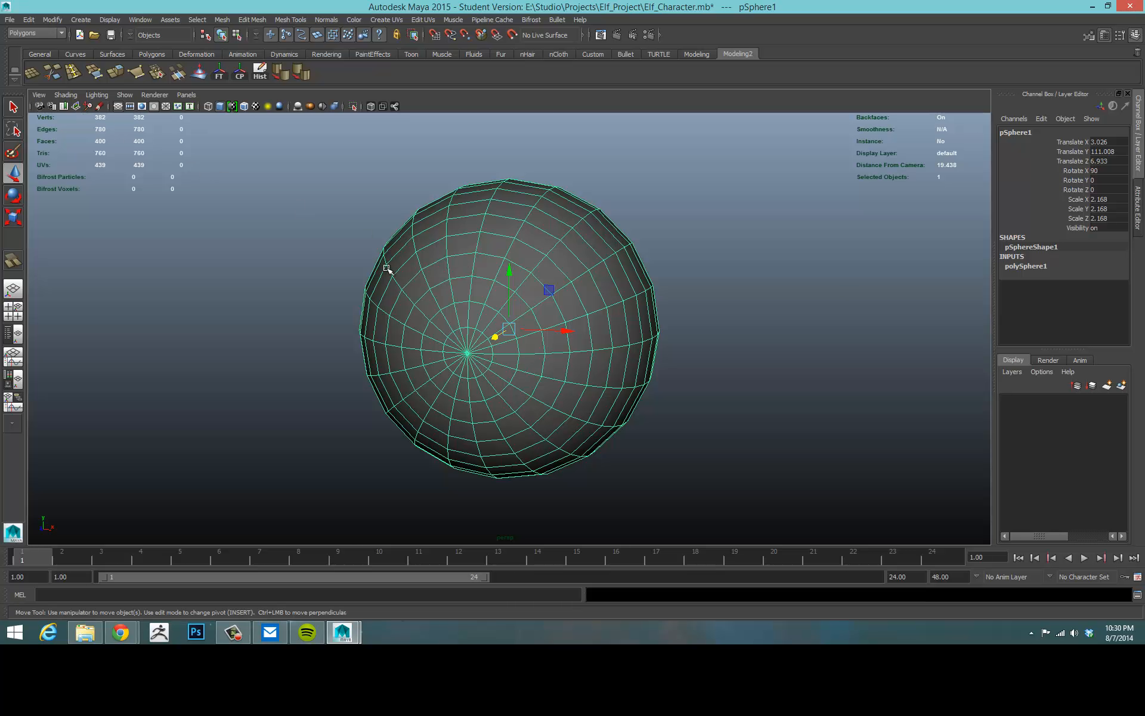
# - Insert two edge loops around the drawn iris in the front view, one just outside and one just inside the existing loop
pyautogui.press('space')
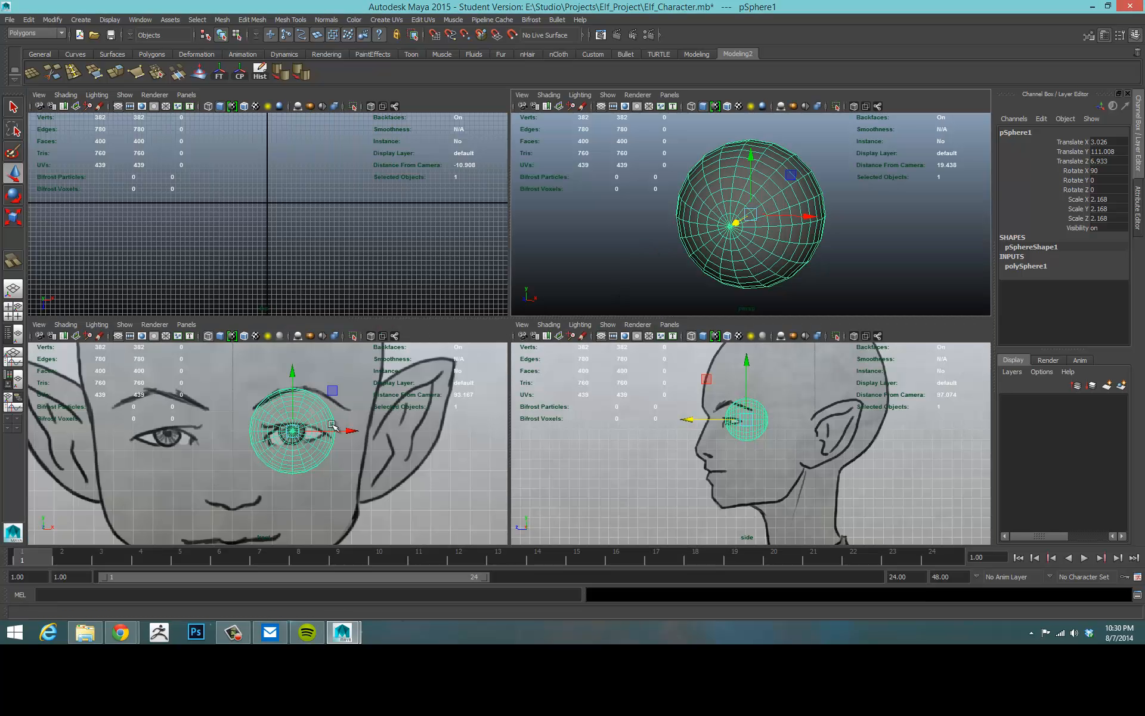
pyautogui.scroll(5, 351, 409)
pyautogui.scroll(3, 350, 408)
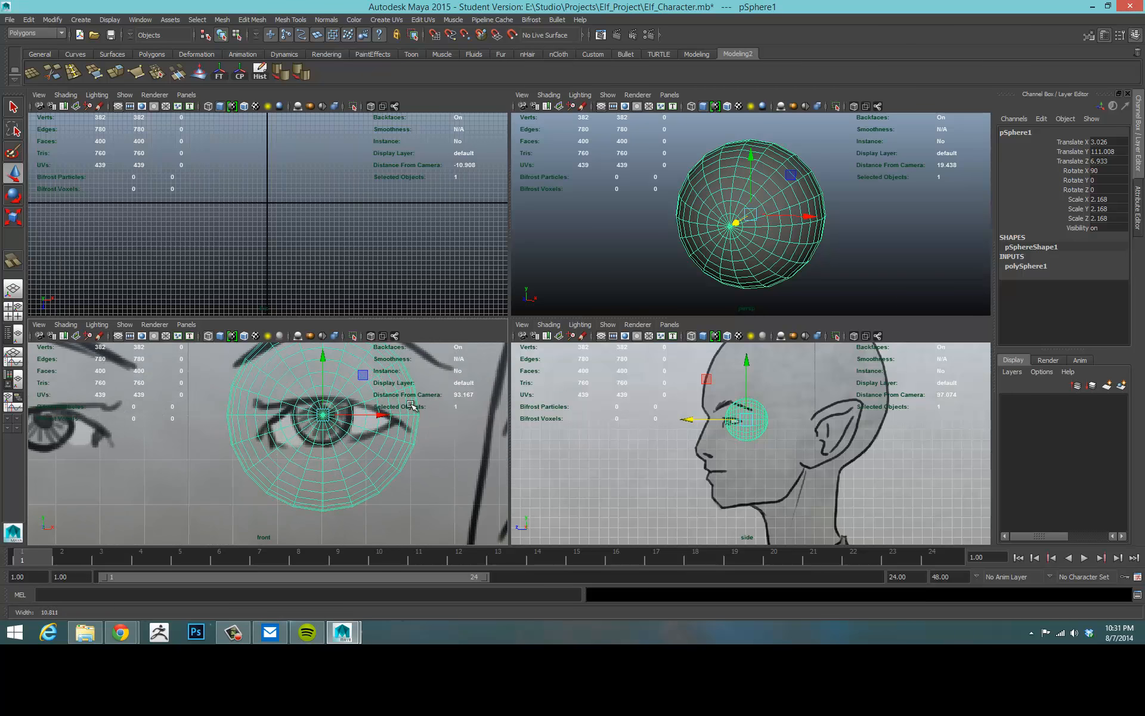
pyautogui.keyDown('alt'); pyautogui.moveTo(408, 409); pyautogui.dragTo(386, 439, button='middle'); pyautogui.keyUp('alt')
pyautogui.keyDown('alt'); pyautogui.moveTo(735, 225); pyautogui.dragTo(777, 220, button='middle'); pyautogui.keyUp('alt')
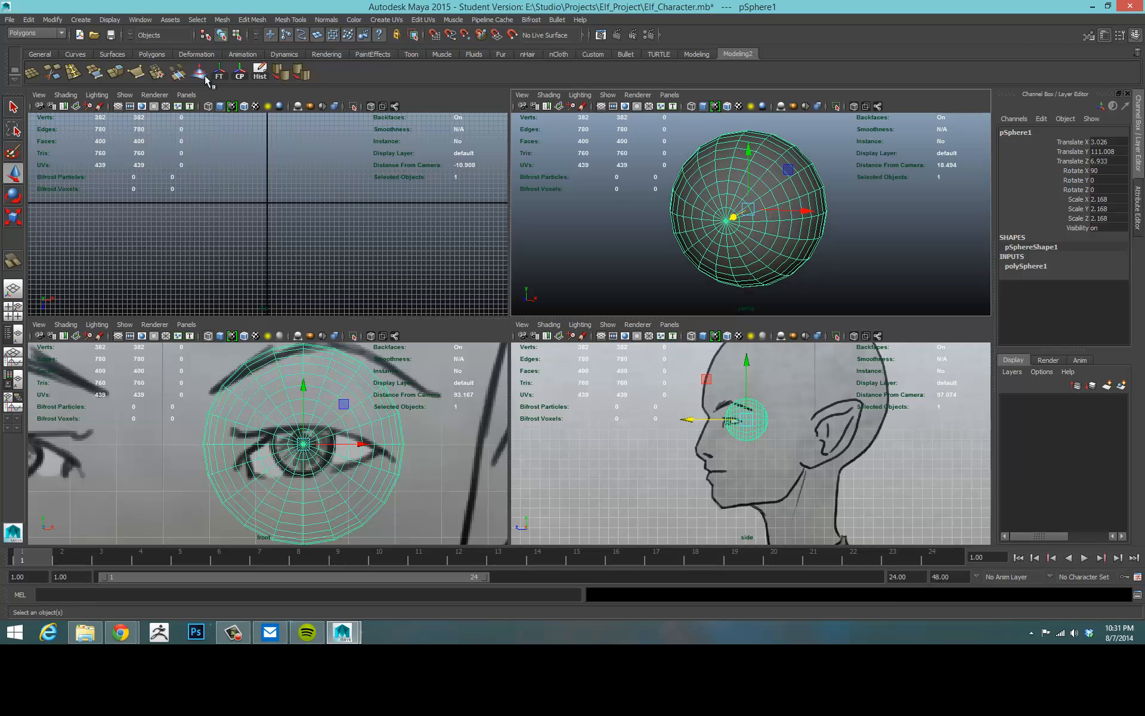
pyautogui.click(72, 75)
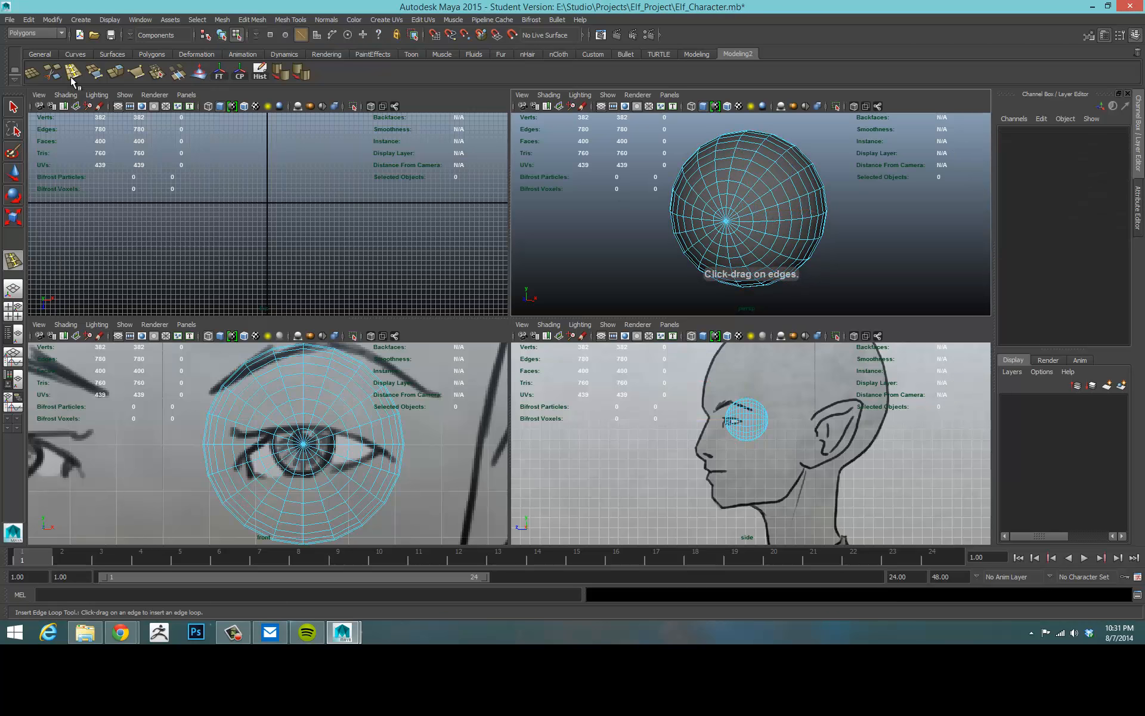
pyautogui.click(338, 458)
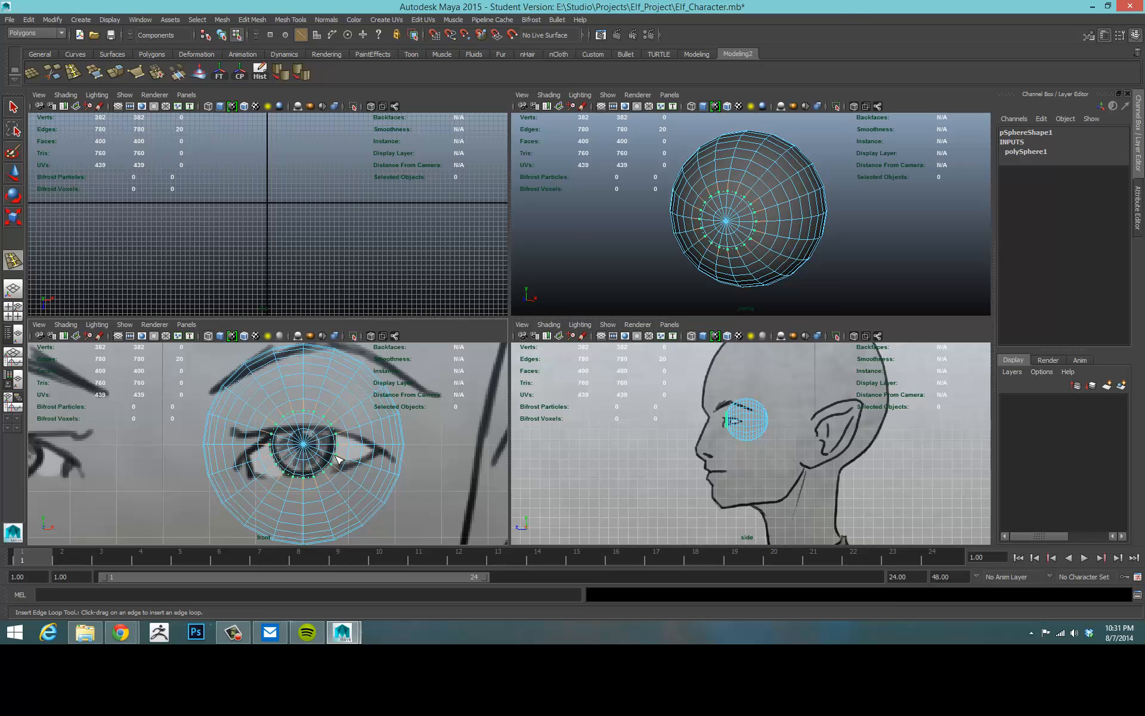
pyautogui.click(336, 456)
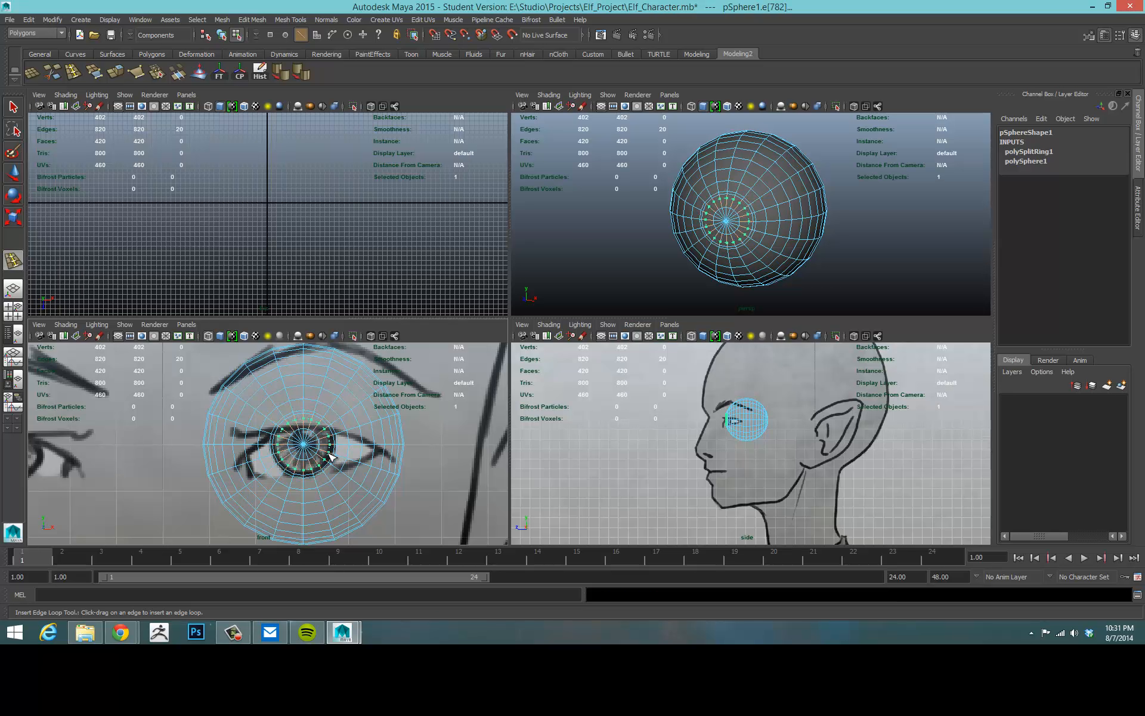
pyautogui.click(332, 458)
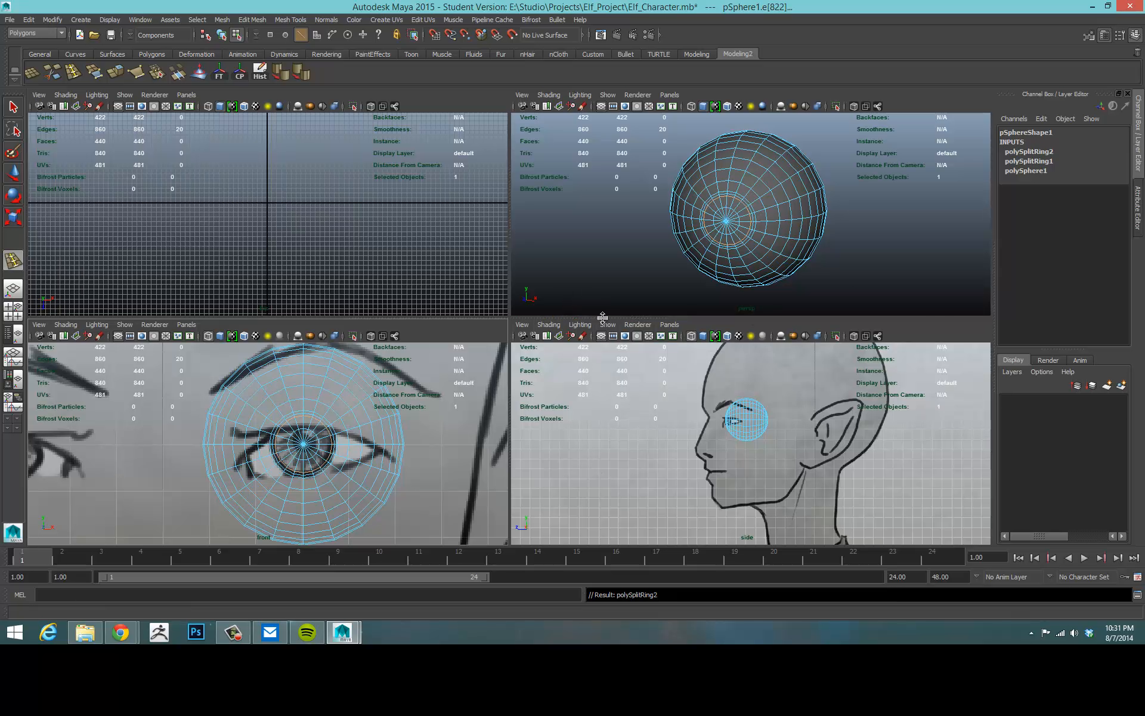
# - Select the edge loop between the two inserted loops and push it into the sphere to form a groove around the iris
pyautogui.press('space')
pyautogui.scroll(3, 492, 293)
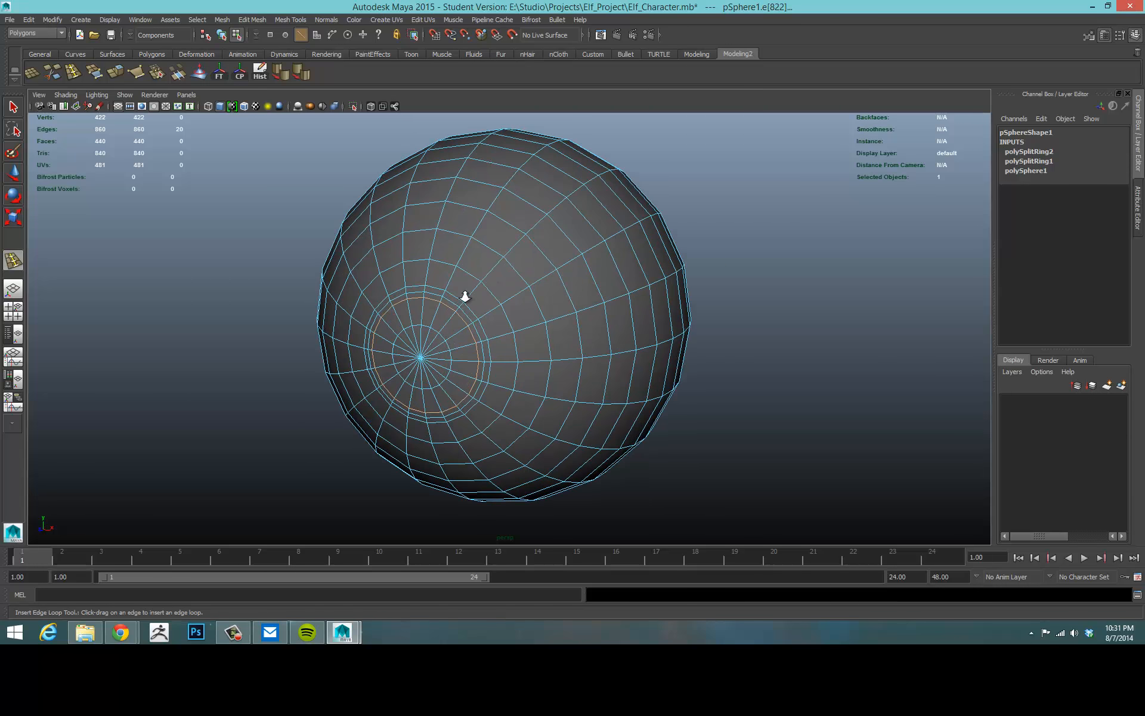
pyautogui.press('w')
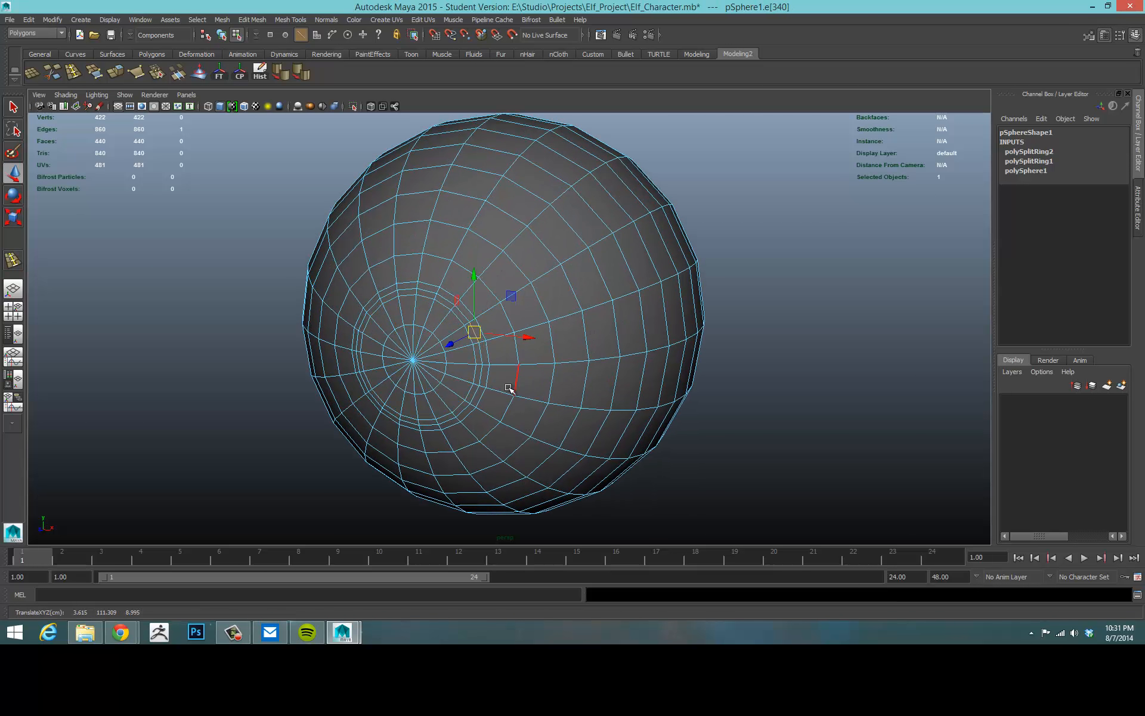
pyautogui.doubleClick(477, 362)
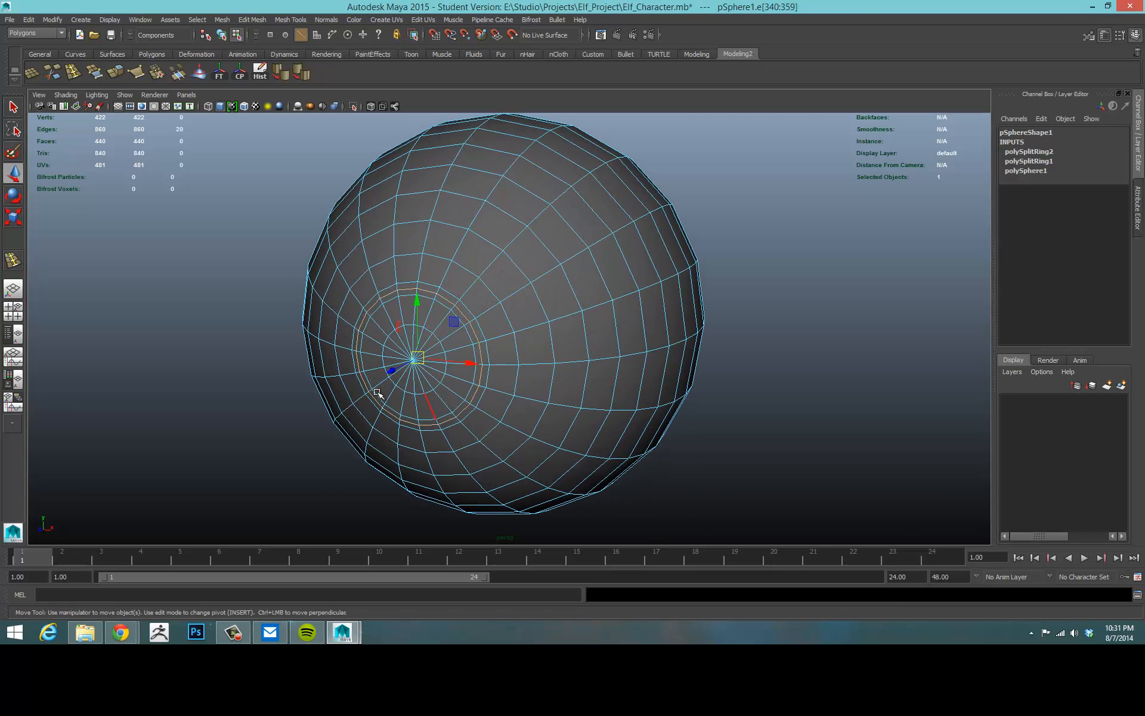
pyautogui.keyDown('alt'); pyautogui.moveTo(394, 405); pyautogui.dragTo(376, 409); pyautogui.keyUp('alt')
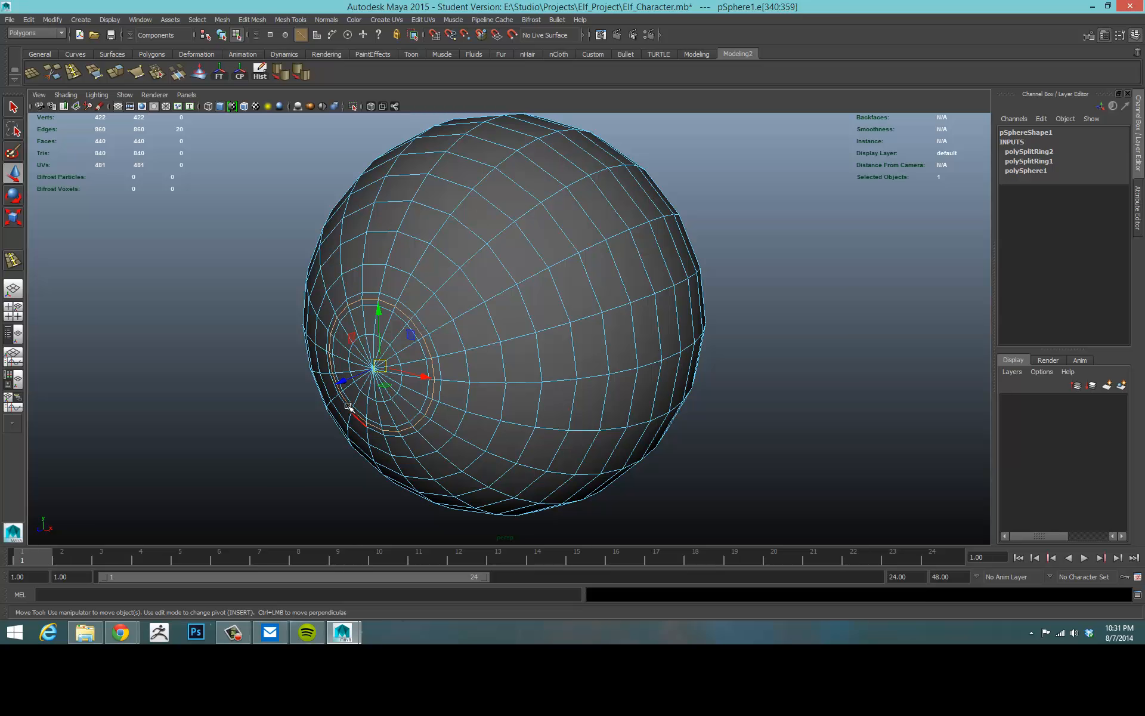
pyautogui.moveTo(341, 382); pyautogui.dragTo(284, 375)
pyautogui.click(818, 350)
pyautogui.keyDown('alt'); pyautogui.moveTo(818, 350); pyautogui.dragTo(651, 340); pyautogui.keyUp('alt')
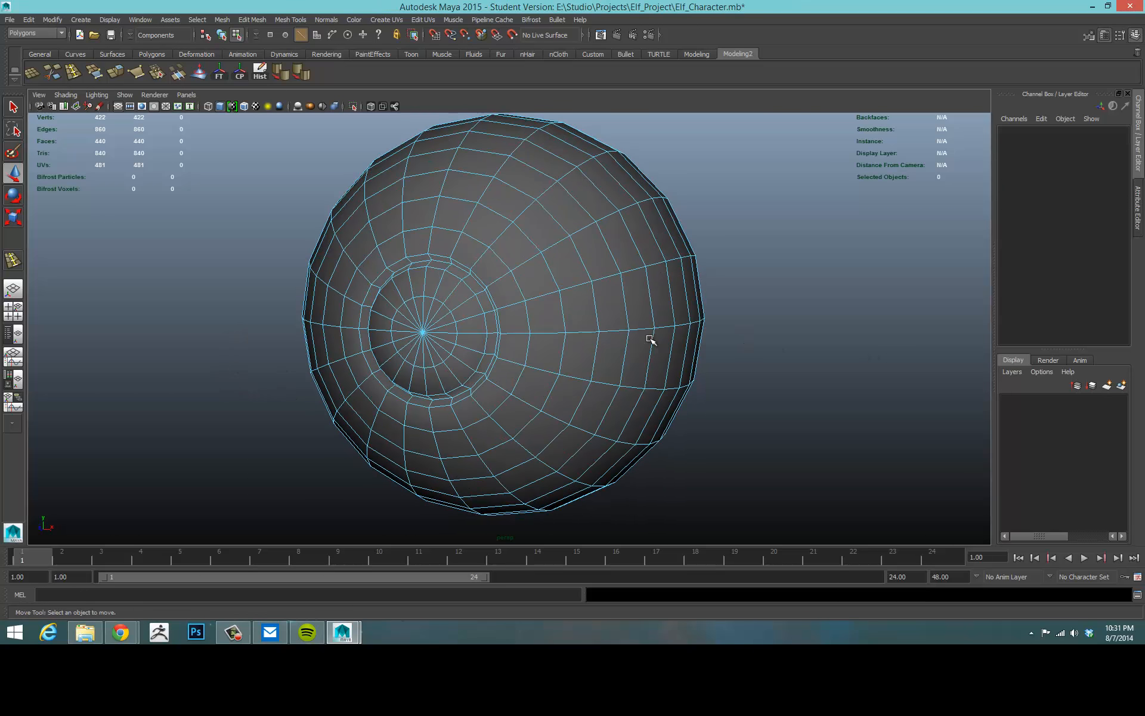
# - Inspect the groove in object mode, reselect its middle edge loop and adjust its depth to about Z 8.948
pyautogui.moveTo(651, 340); pyautogui.dragTo(684, 322, button='right')
pyautogui.keyDown('alt'); pyautogui.moveTo(851, 305); pyautogui.dragTo(713, 332); pyautogui.keyUp('alt')
pyautogui.scroll(2, 476, 340)
pyautogui.click(471, 339)
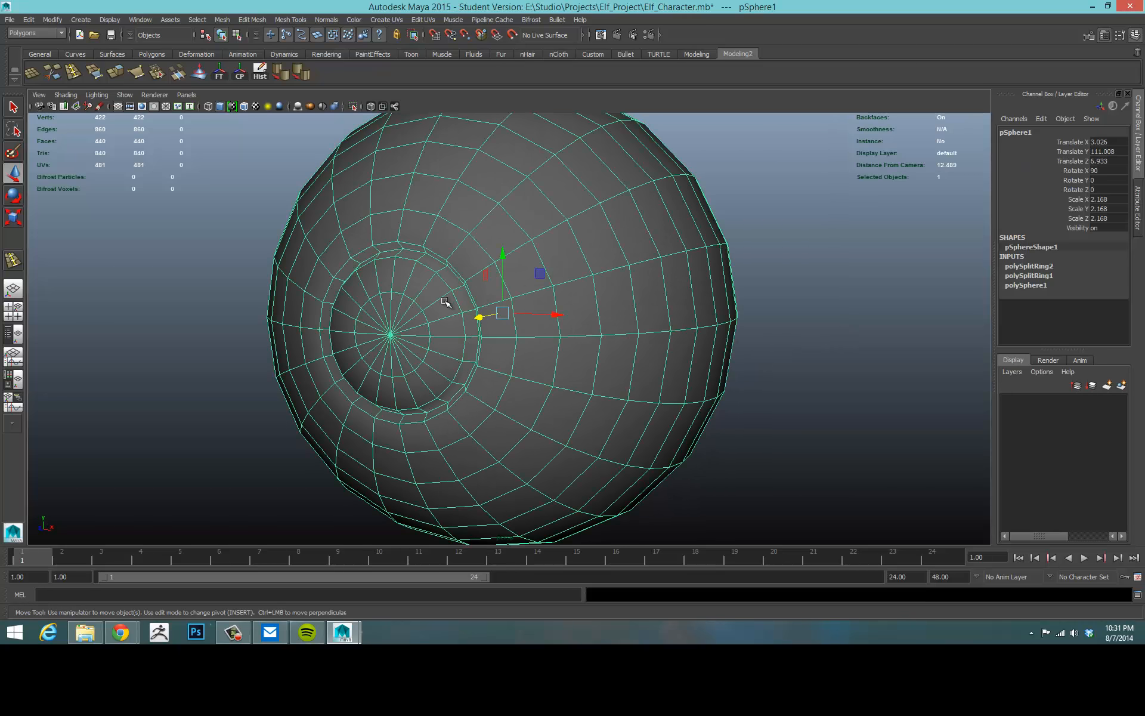
pyautogui.keyDown('alt'); pyautogui.moveTo(445, 301); pyautogui.dragTo(471, 295); pyautogui.keyUp('alt')
pyautogui.moveTo(471, 296); pyautogui.dragTo(470, 288, button='right')
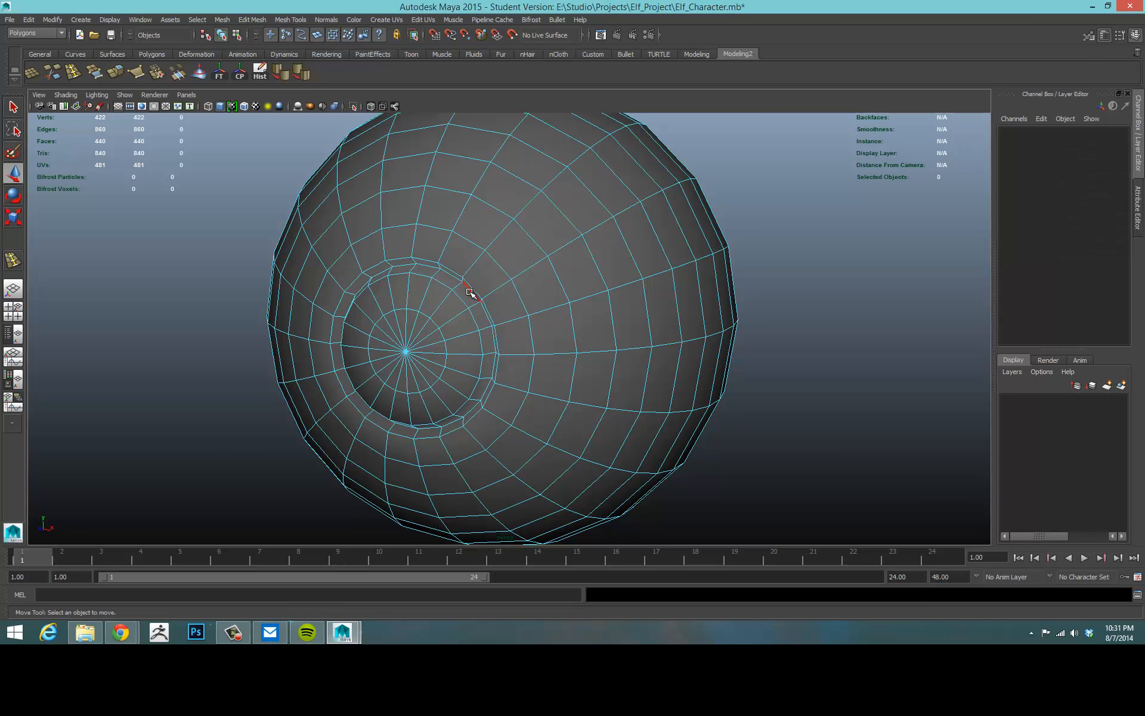
pyautogui.doubleClick(470, 292)
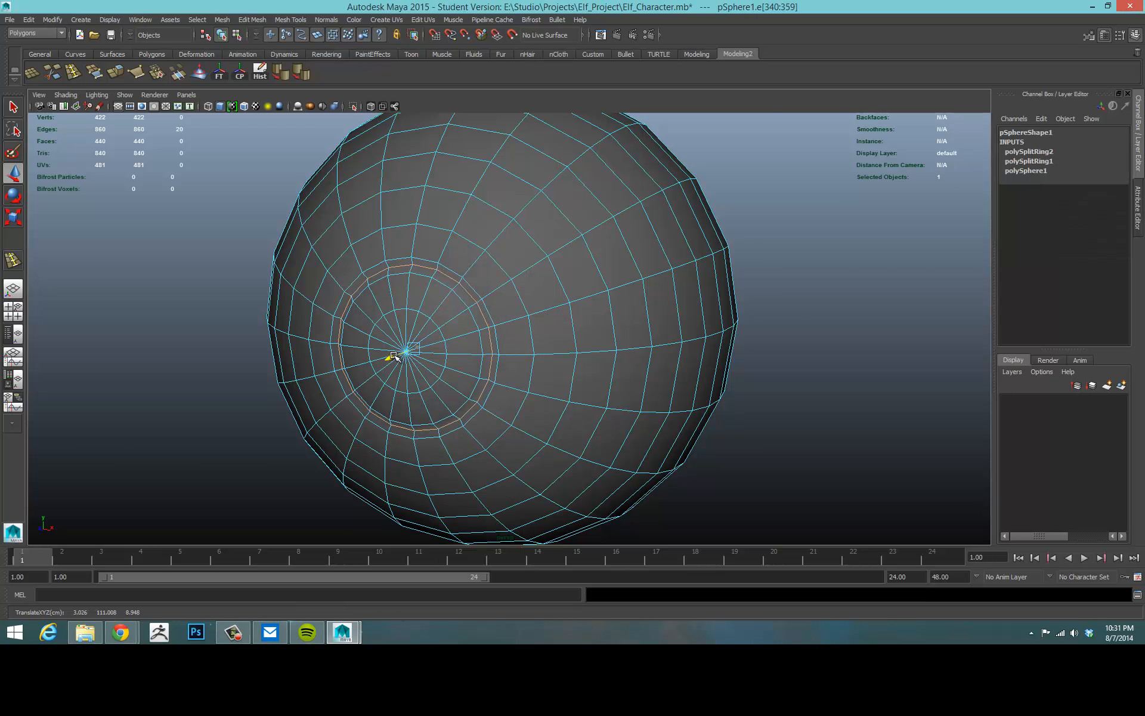
pyautogui.press('w')
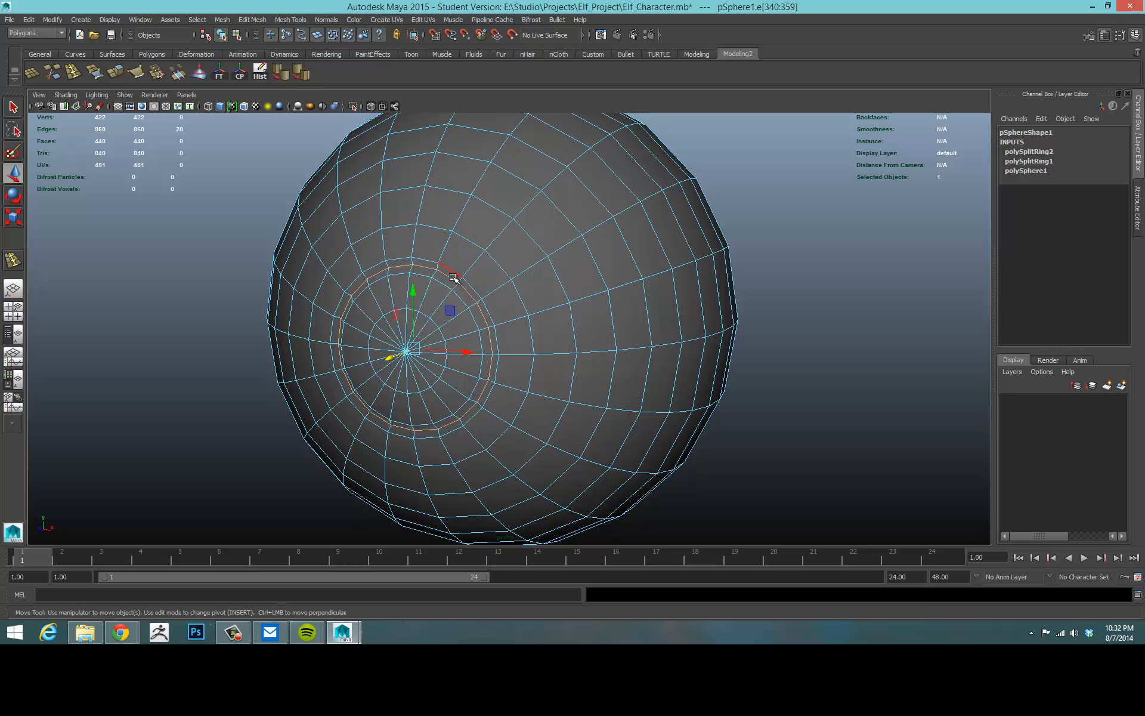
# - Change the soft/hard edge setting of the groove's selected loop, return to object mode and reselect the sphere
pyautogui.click(300, 71)
pyautogui.click(238, 300)
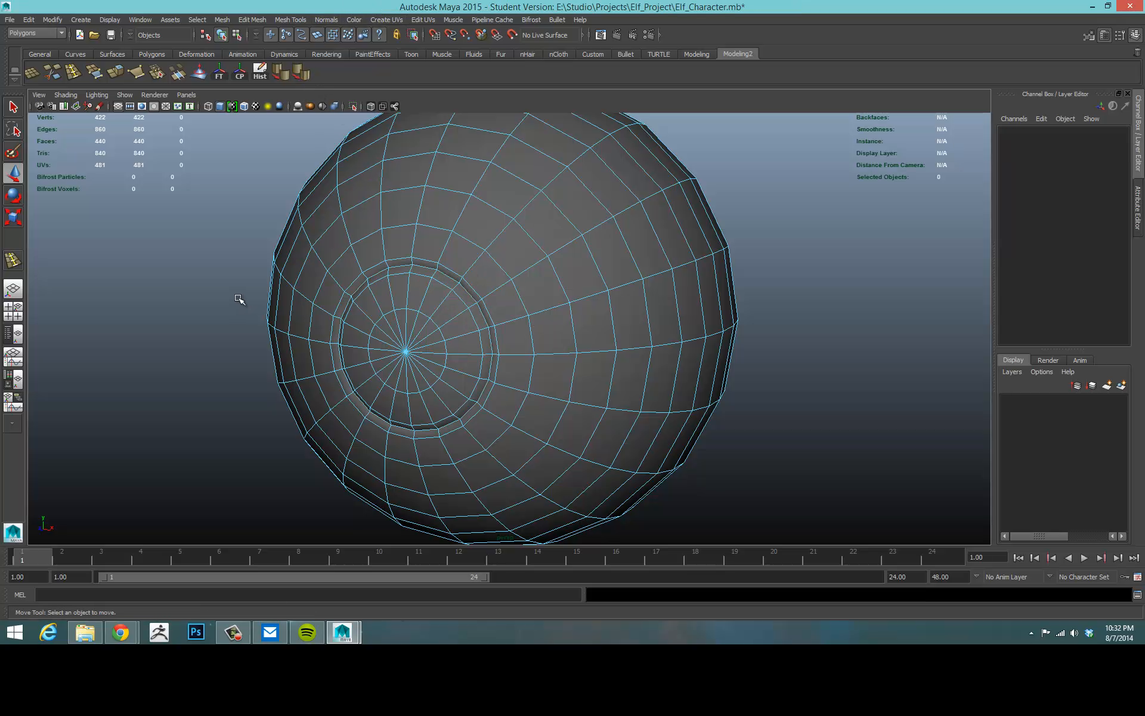
pyautogui.press('F8')
pyautogui.keyDown('alt'); pyautogui.moveTo(810, 271); pyautogui.dragTo(495, 331, button='right'); pyautogui.keyUp('alt')
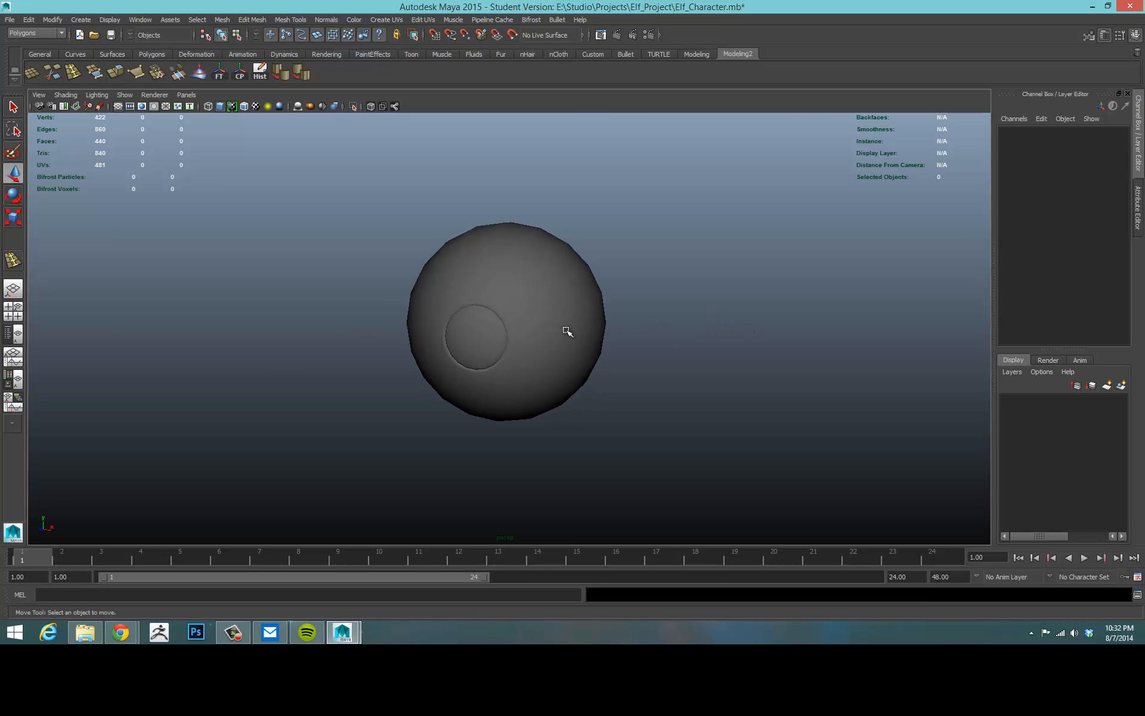
pyautogui.keyDown('alt'); pyautogui.moveTo(567, 332); pyautogui.dragTo(680, 296); pyautogui.keyUp('alt')
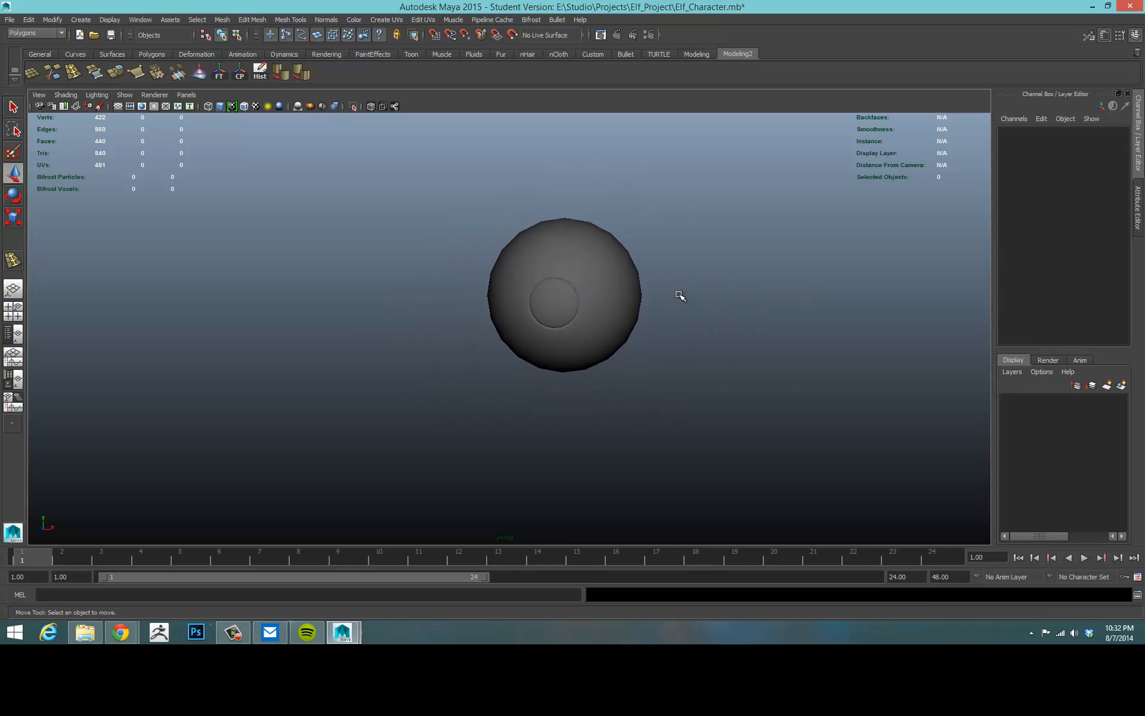
pyautogui.keyDown('alt'); pyautogui.moveTo(680, 296); pyautogui.dragTo(575, 312, button='right'); pyautogui.keyUp('alt')
pyautogui.keyDown('alt'); pyautogui.moveTo(575, 312); pyautogui.dragTo(600, 309); pyautogui.keyUp('alt')
pyautogui.click(598, 310)
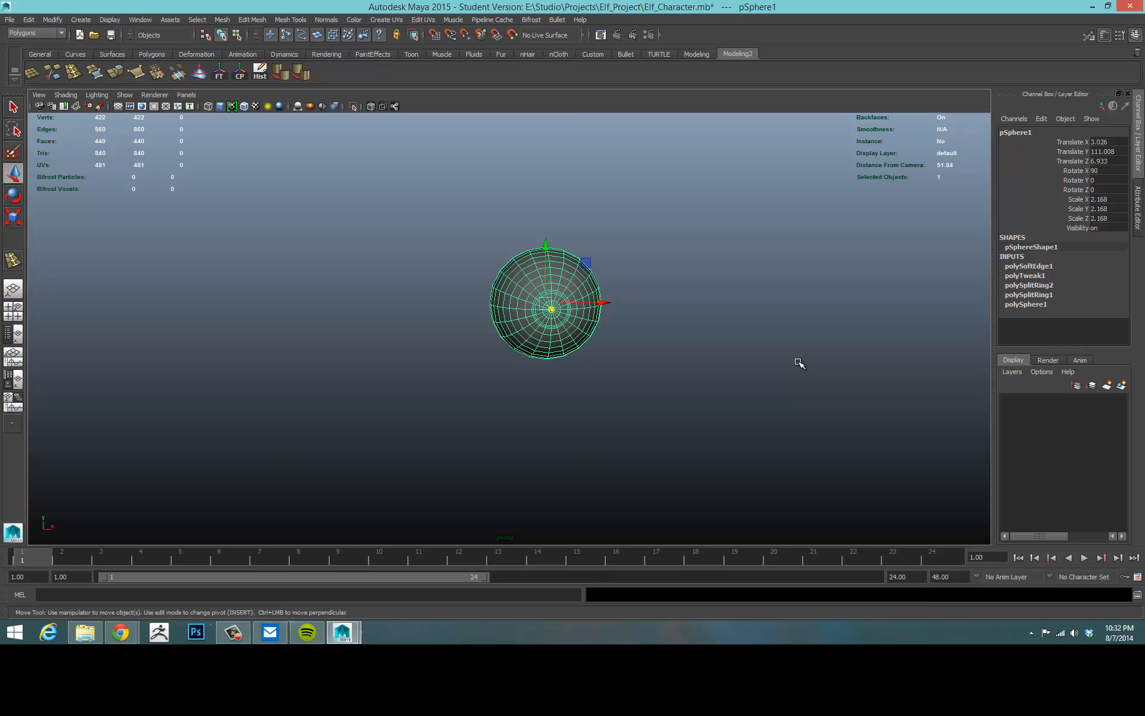
# - Examine how the eyeball fits the eye and whole head in the front and side reference drawings
pyautogui.press('space')
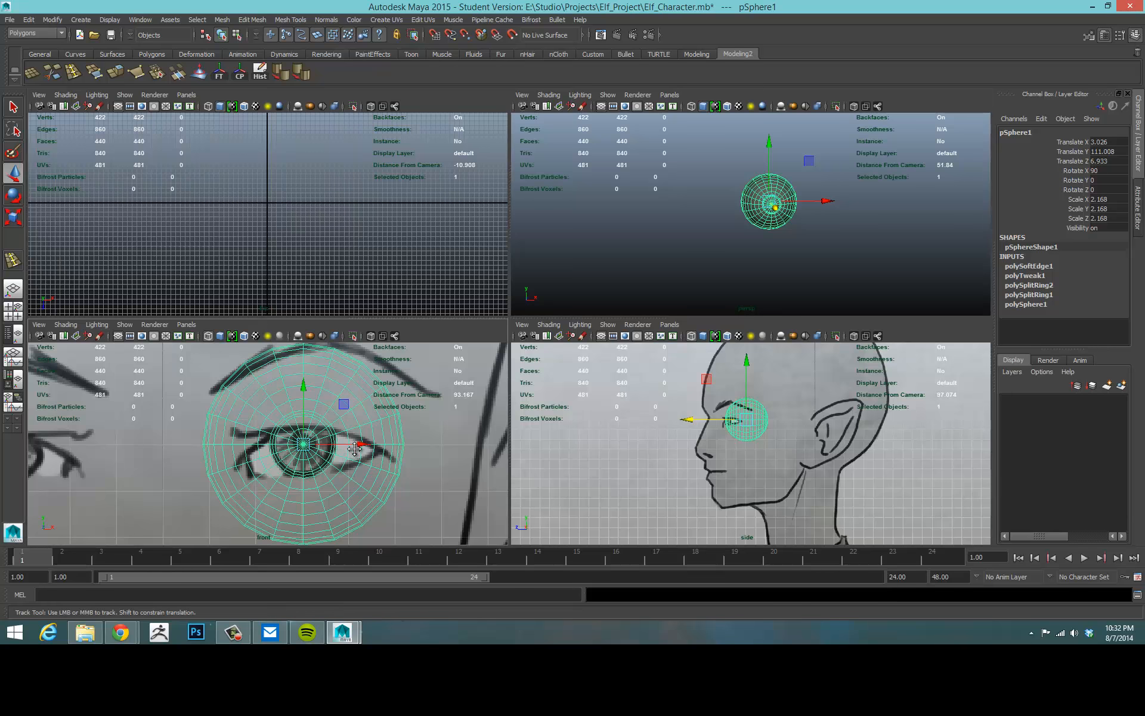
pyautogui.scroll(-6, 355, 449)
pyautogui.keyDown('alt'); pyautogui.moveTo(358, 453); pyautogui.dragTo(312, 411, button='middle'); pyautogui.keyUp('alt')
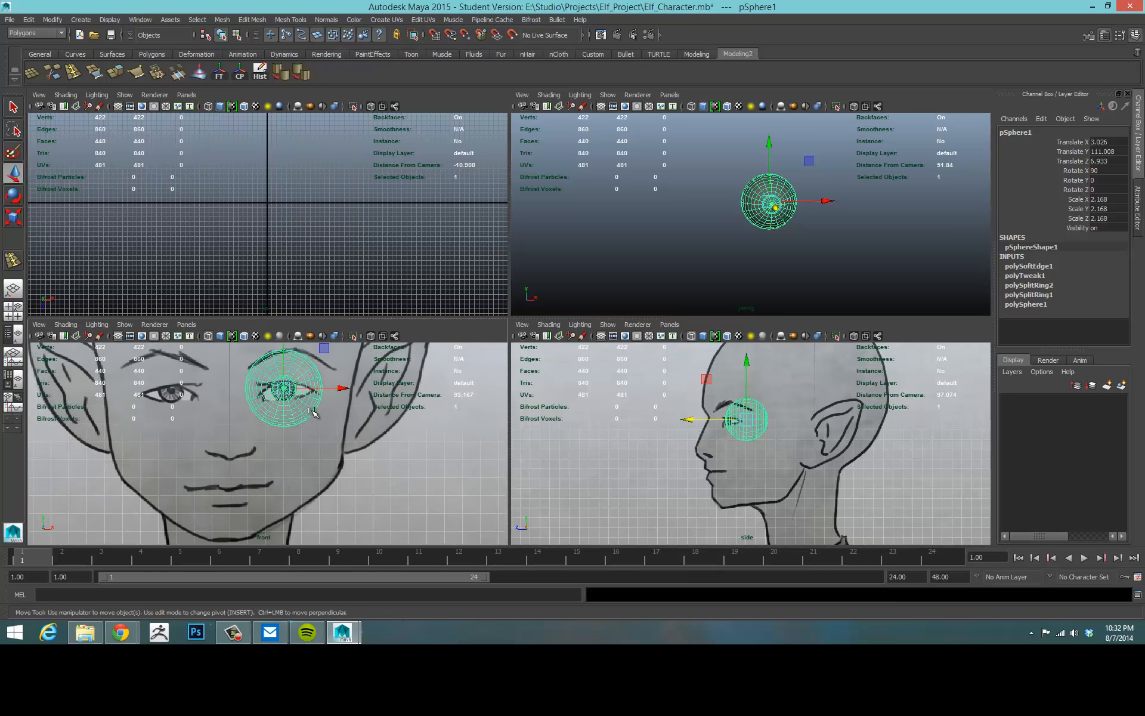
pyautogui.scroll(-5, 316, 441)
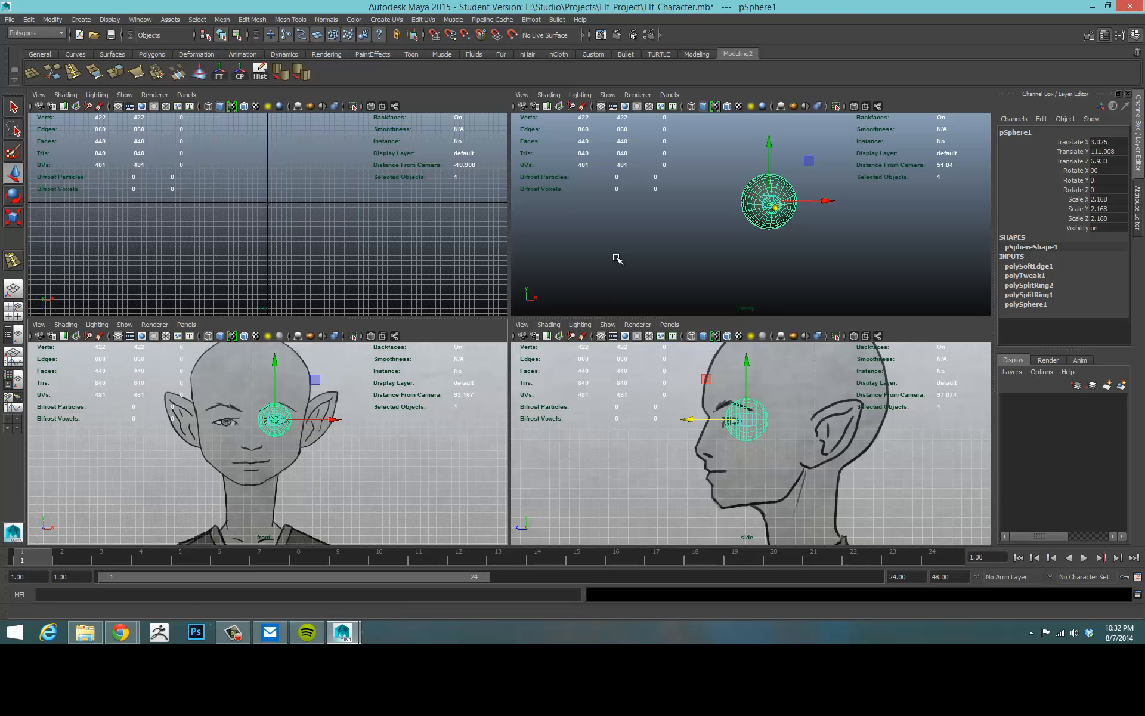
pyautogui.click(431, 398)
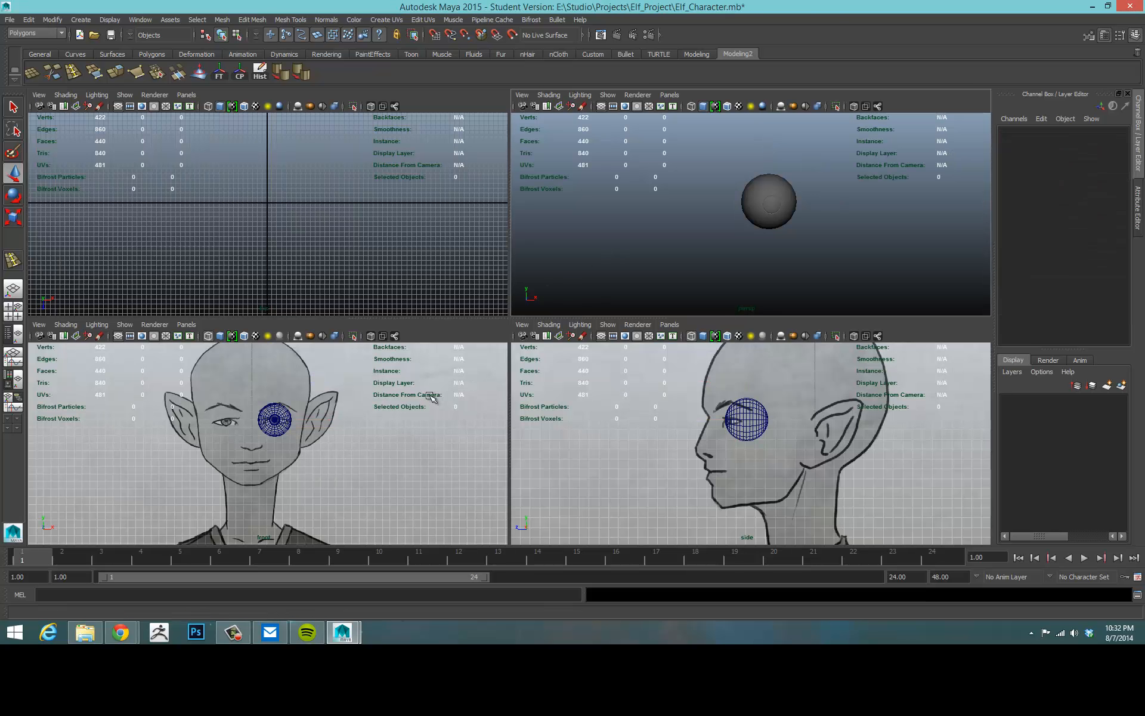
pyautogui.click(270, 422)
pyautogui.press('space')
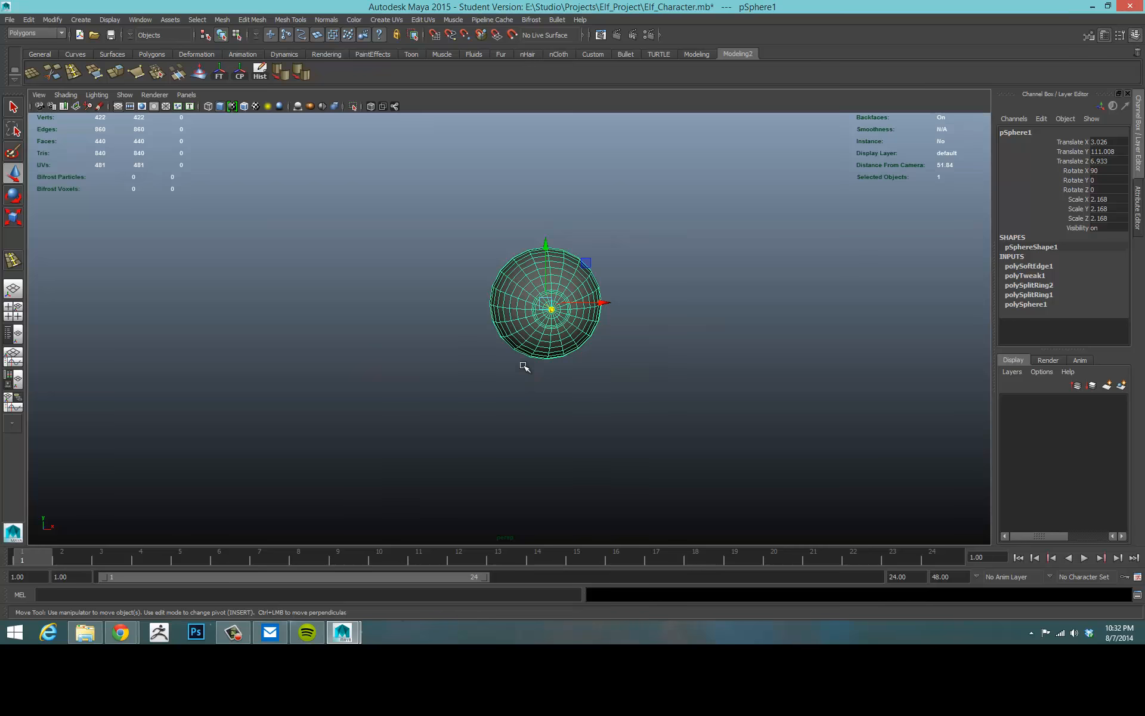
pyautogui.press('space')
pyautogui.scroll(5, 473, 439)
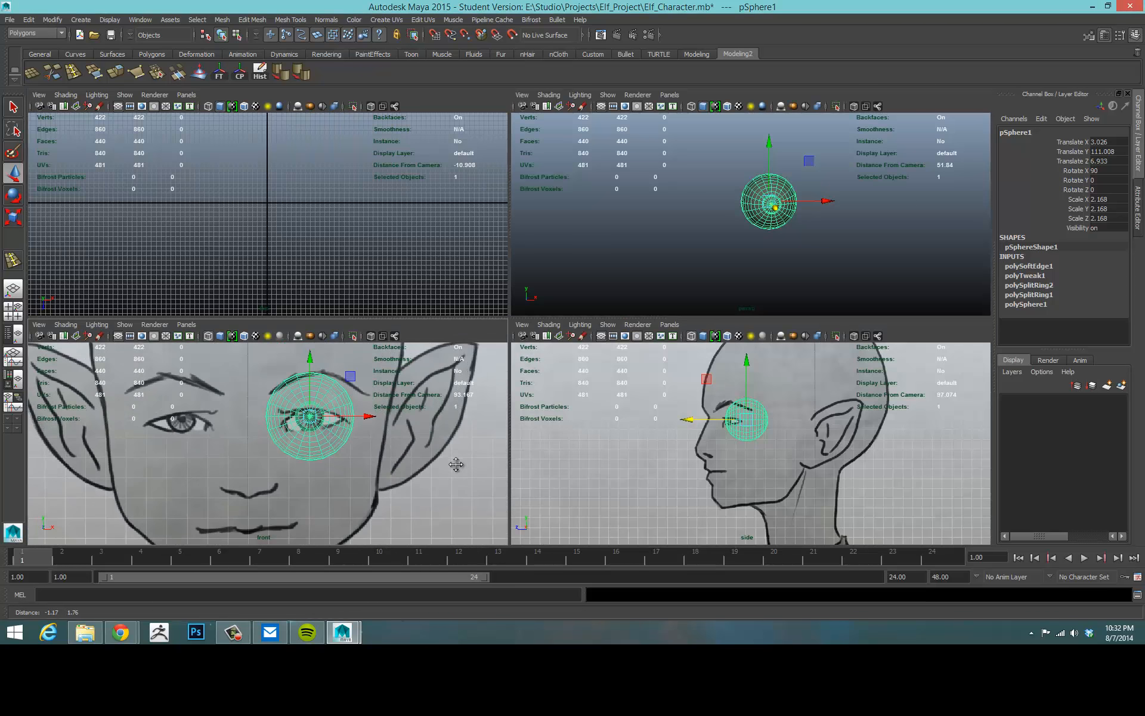
pyautogui.keyDown('alt'); pyautogui.moveTo(456, 464); pyautogui.dragTo(475, 495, button='middle'); pyautogui.keyUp('alt')
pyautogui.keyDown('alt'); pyautogui.moveTo(452, 445); pyautogui.dragTo(468, 441, button='middle'); pyautogui.keyUp('alt')
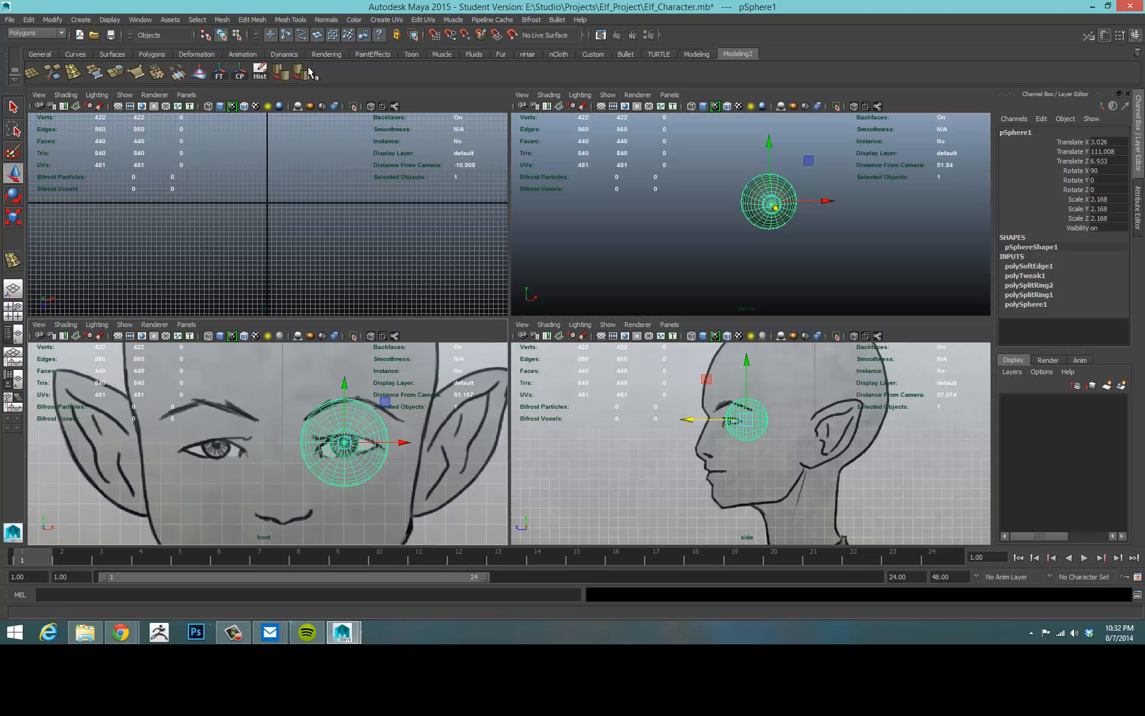
# - Freeze the eyeball sphere's transformations and move its pivot horizontally to the centre line of the face in the front view
pyautogui.click(220, 74)
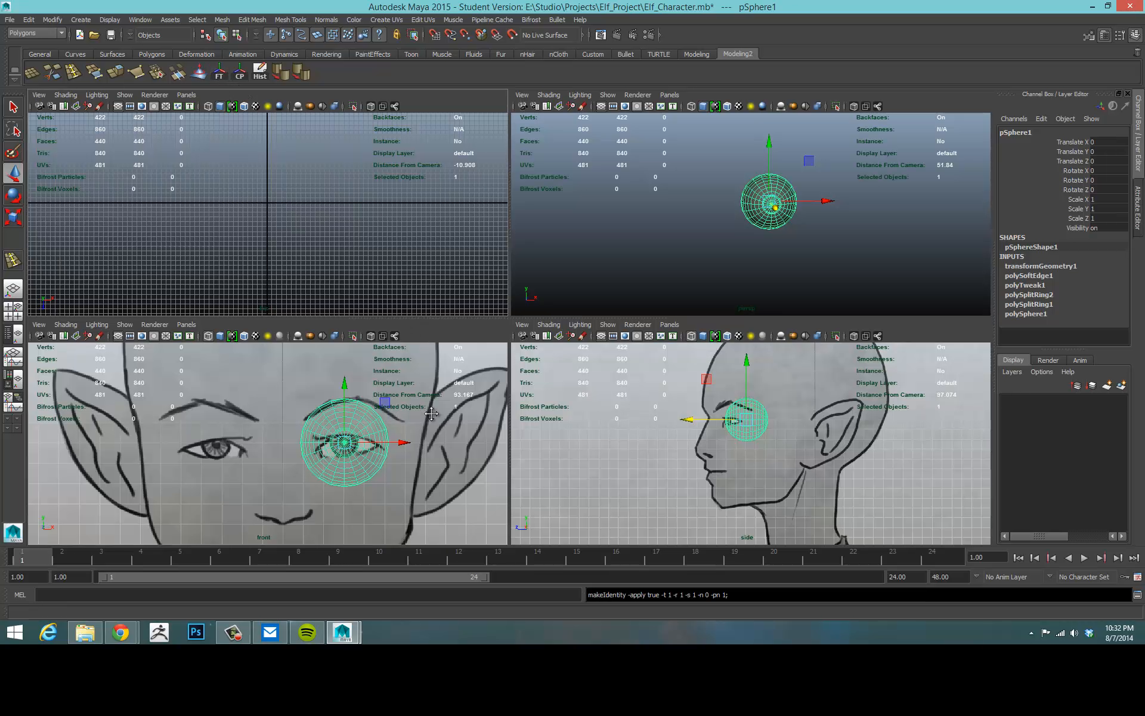
pyautogui.moveTo(432, 415)
pyautogui.keyDown('alt'); pyautogui.mouseDown(button='middle')
pyautogui.moveTo(442, 398)
pyautogui.moveTo(493, 406)
pyautogui.moveTo(439, 428)
pyautogui.mouseUp(button='middle'); pyautogui.keyUp('alt')
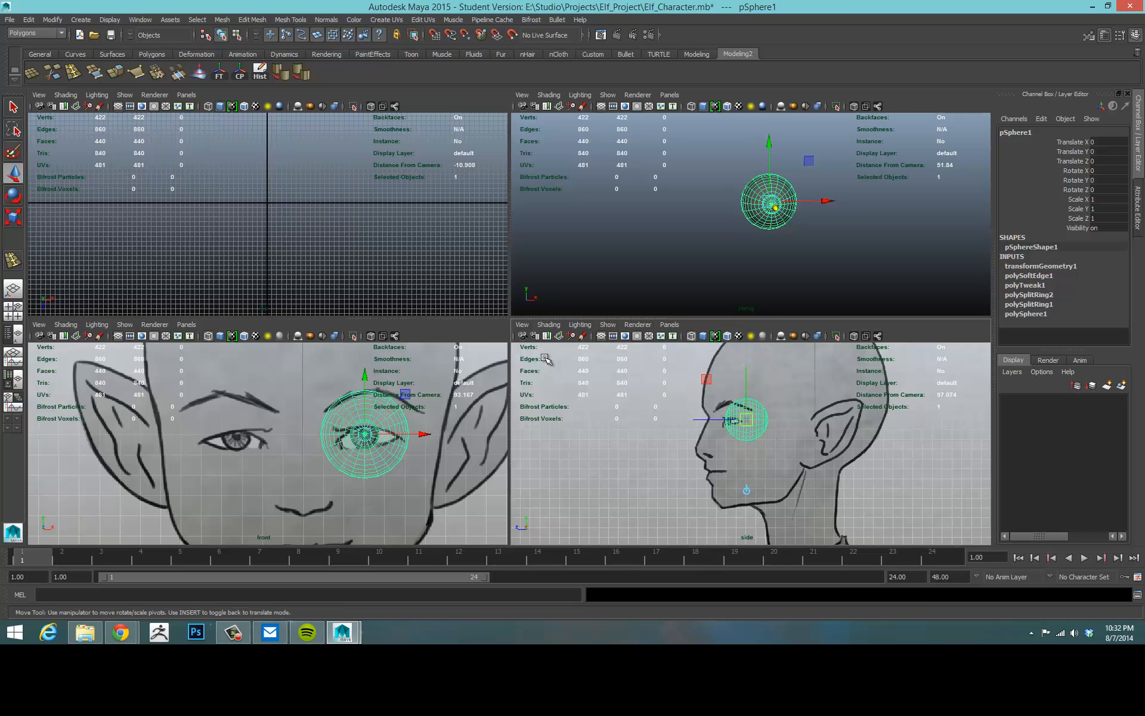
pyautogui.press('Insert')
pyautogui.moveTo(411, 434); pyautogui.dragTo(352, 440)
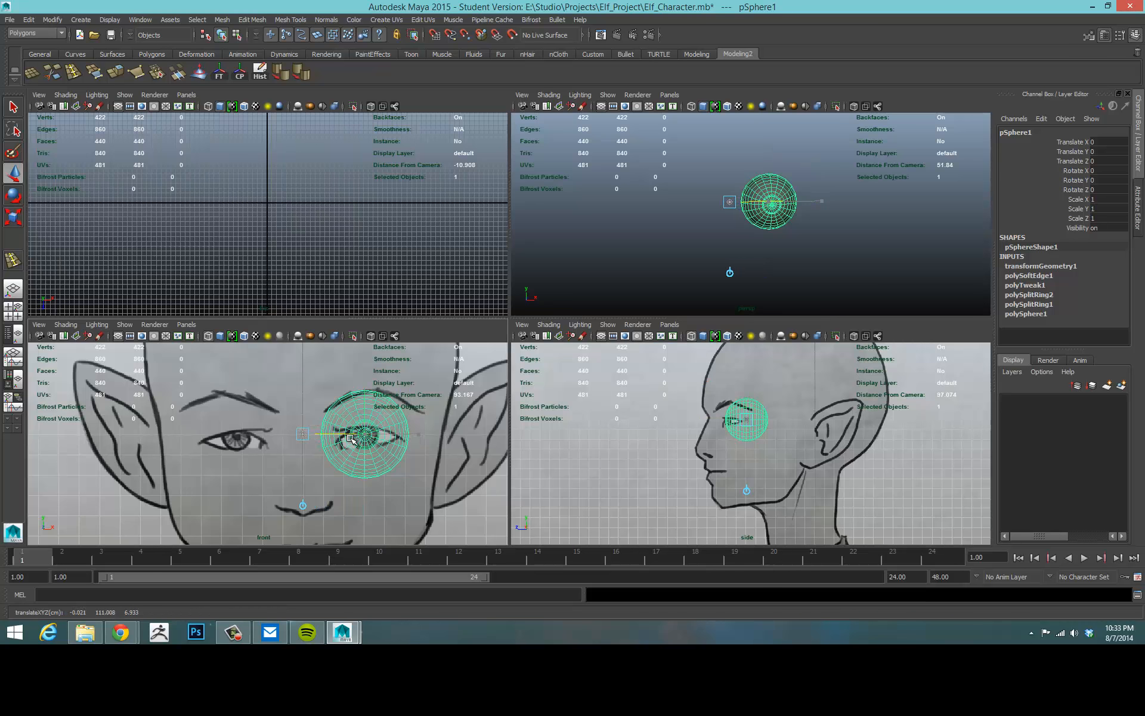
pyautogui.press('Insert')
pyautogui.press('Insert')
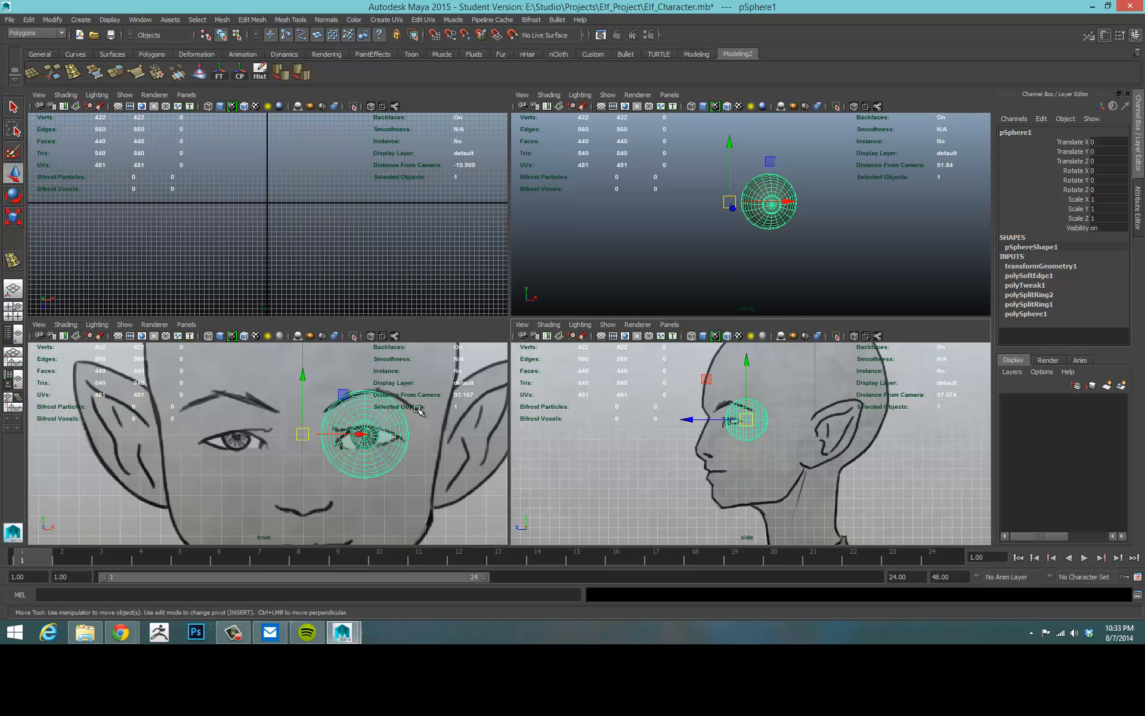
# - Fine-tune the pivot's horizontal position on the face's centre line, leave pivot editing and deselect the sphere
pyautogui.press('Insert')
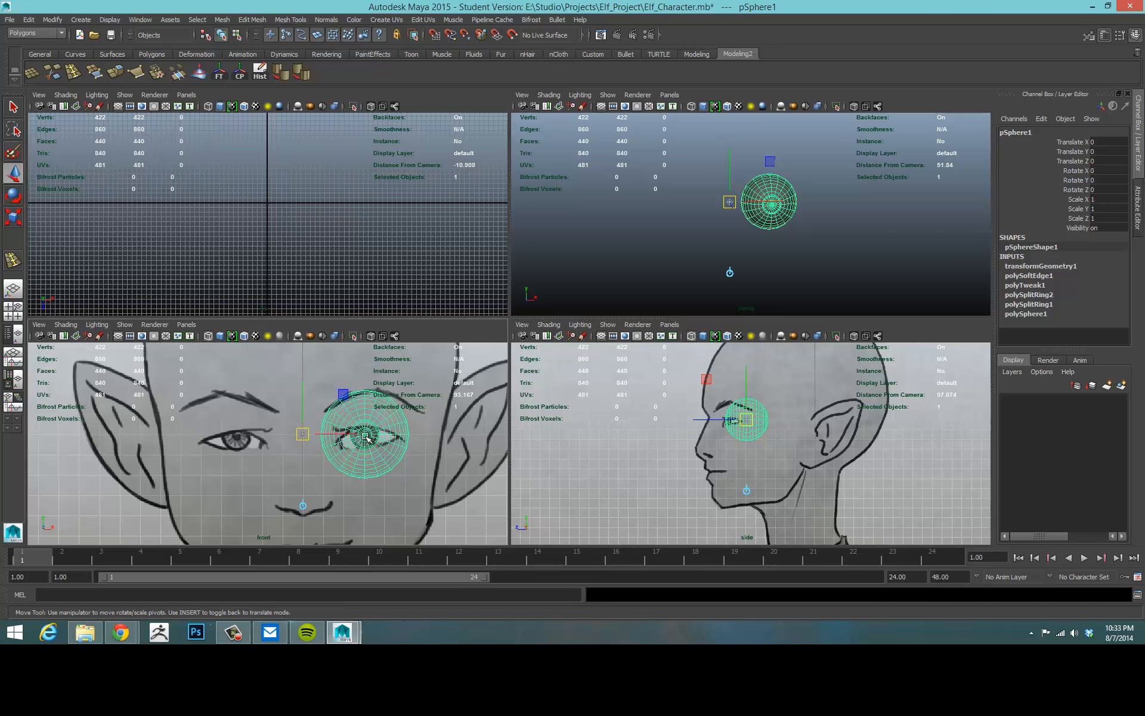
pyautogui.moveTo(320, 435); pyautogui.dragTo(320, 436)
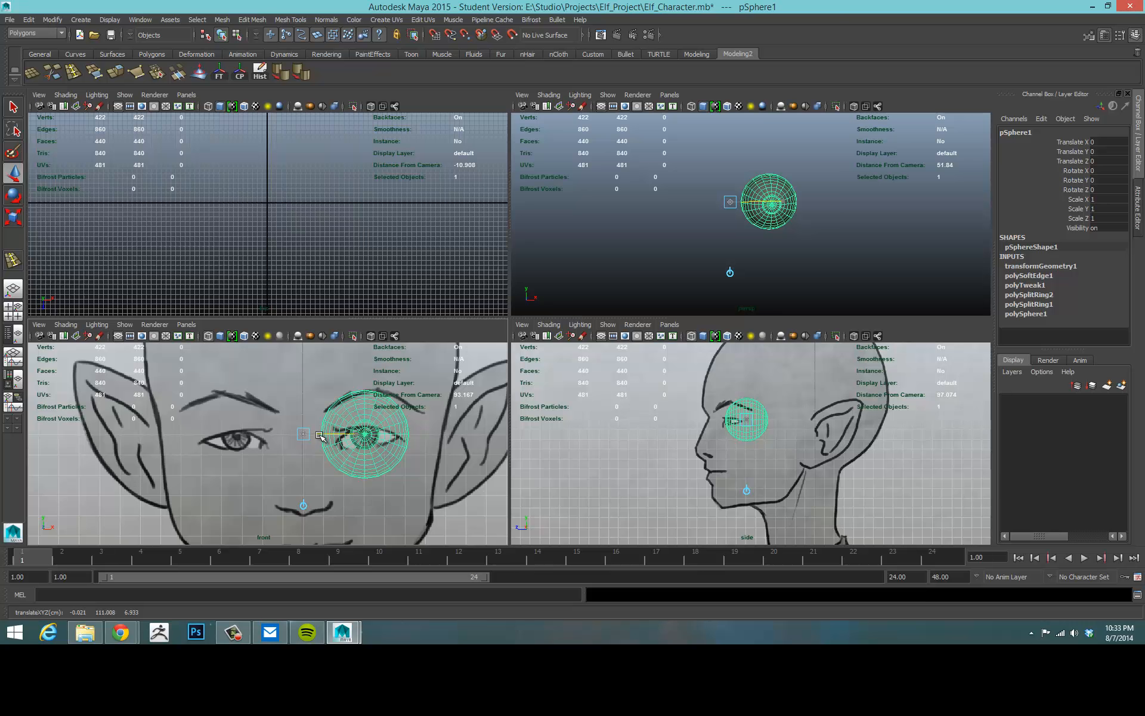
pyautogui.press('Insert')
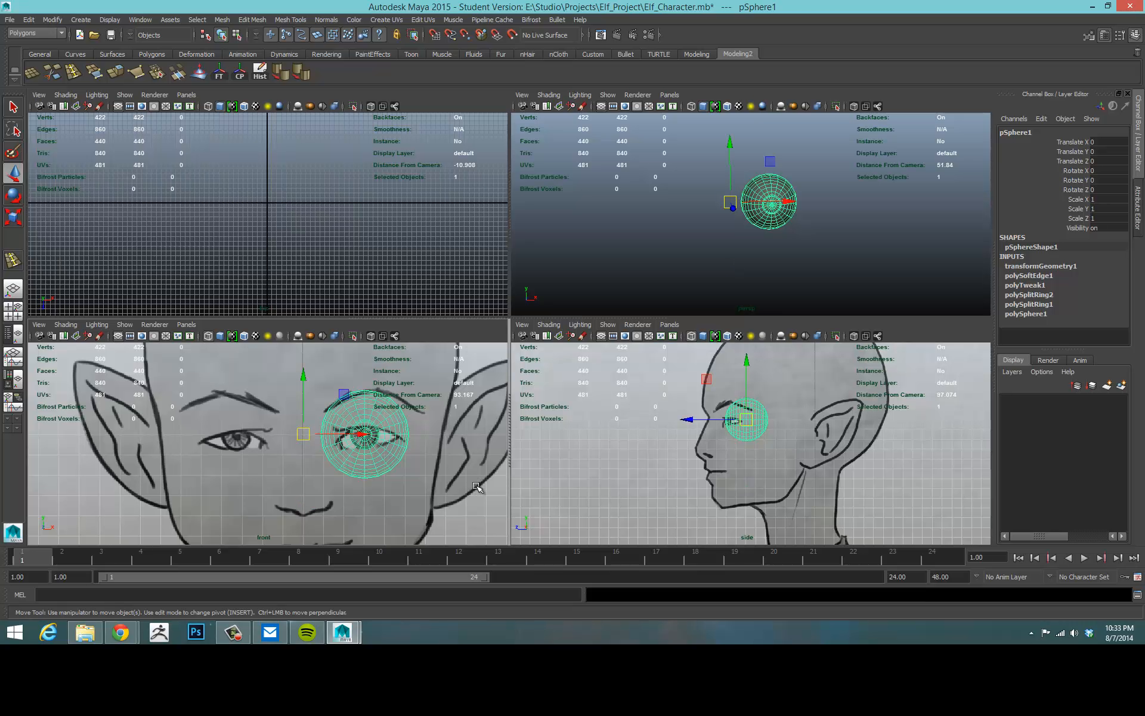
pyautogui.click(656, 266)
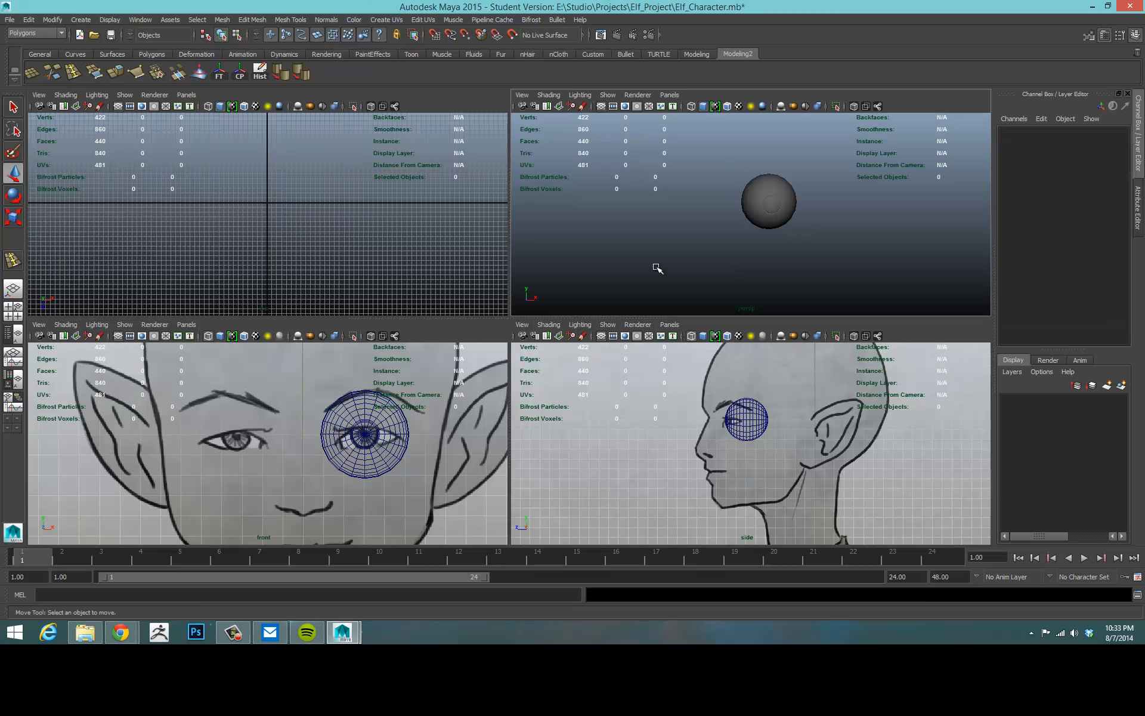
# - Open the Duplicate Special options for the eyeball sphere and reset them to their defaults
pyautogui.click(395, 438)
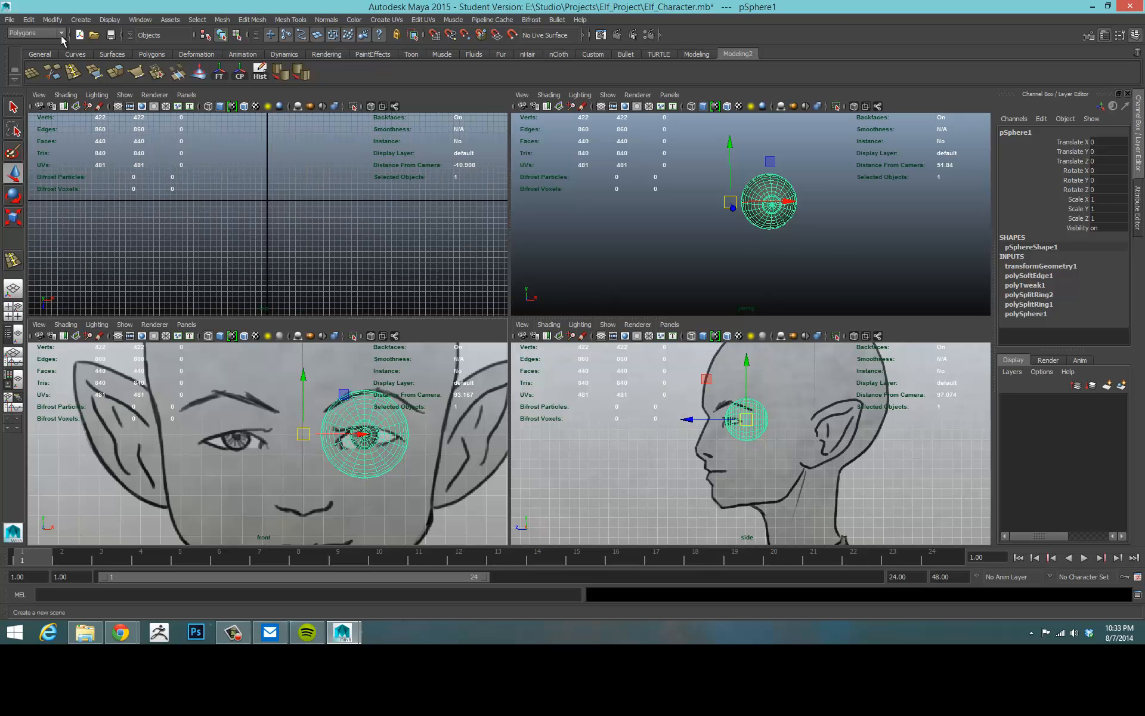
pyautogui.click(28, 19)
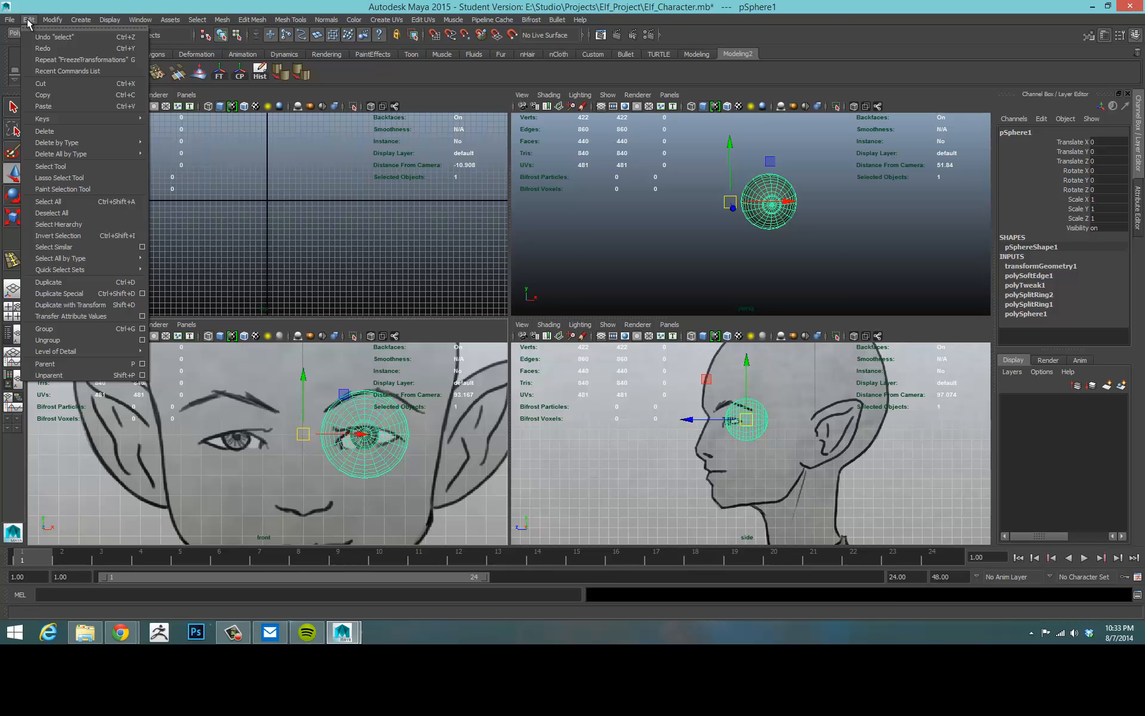
pyautogui.click(142, 294)
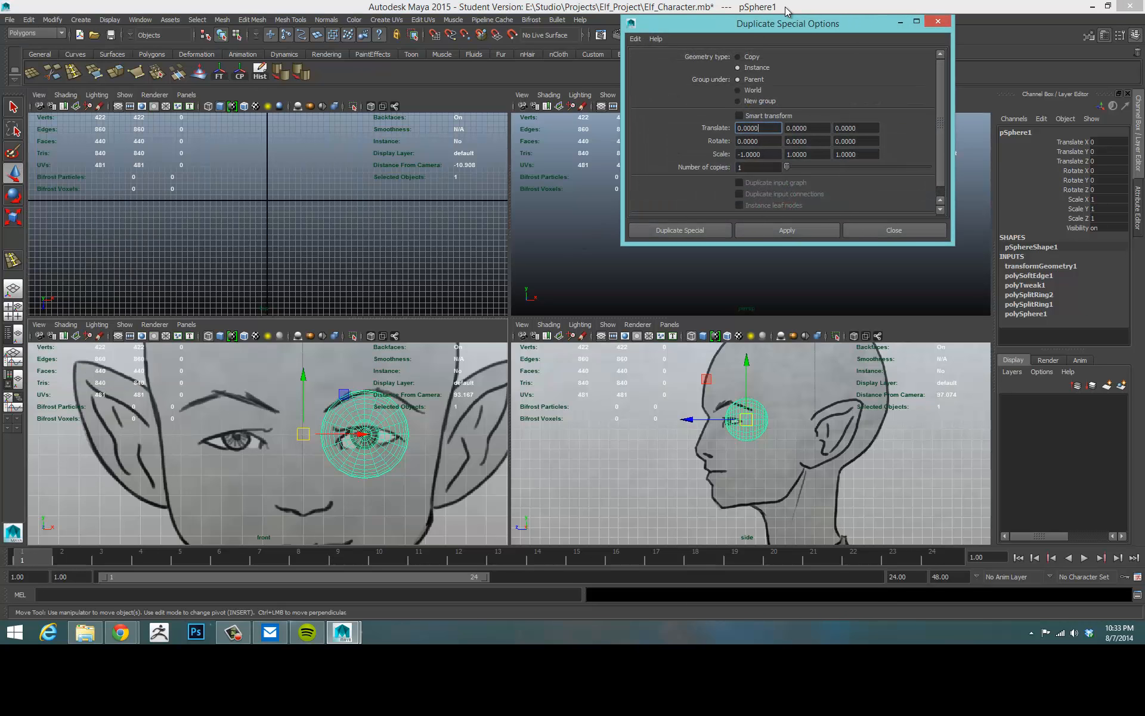
pyautogui.moveTo(780, 24); pyautogui.dragTo(757, 35)
pyautogui.click(614, 50)
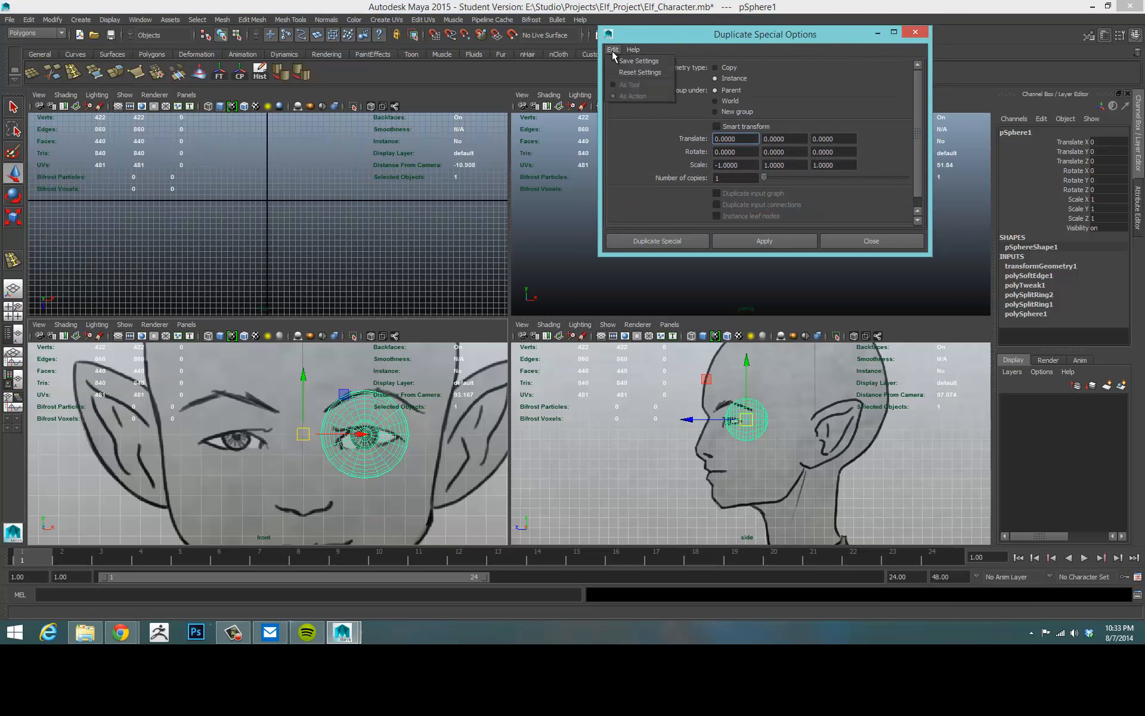
pyautogui.click(623, 72)
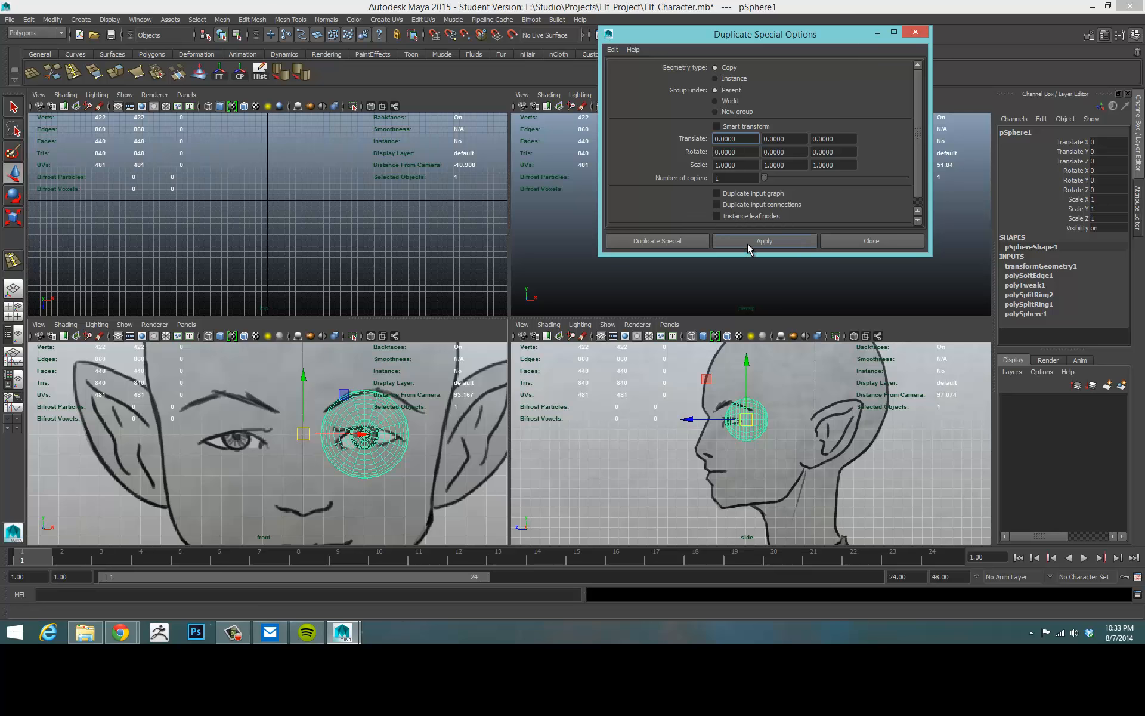
pyautogui.moveTo(796, 41); pyautogui.dragTo(746, 90)
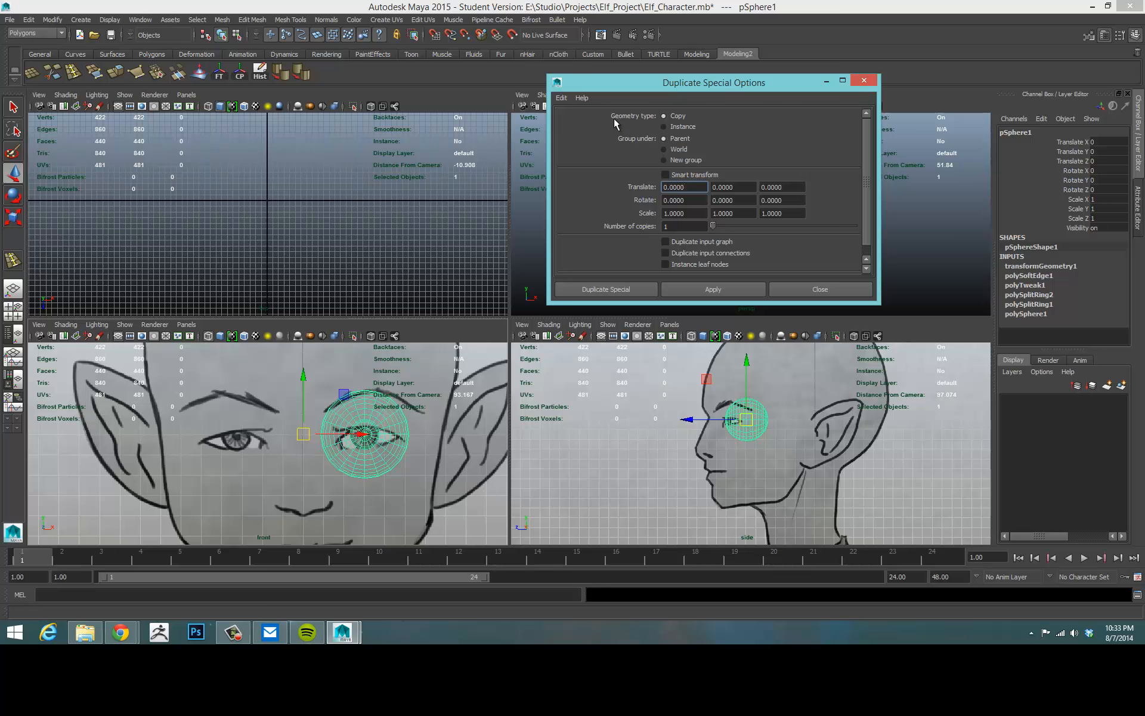
# - Set the duplicate's geometry type to Instance and its X scale to -1 to mirror the eyeball across the face
pyautogui.click(665, 127)
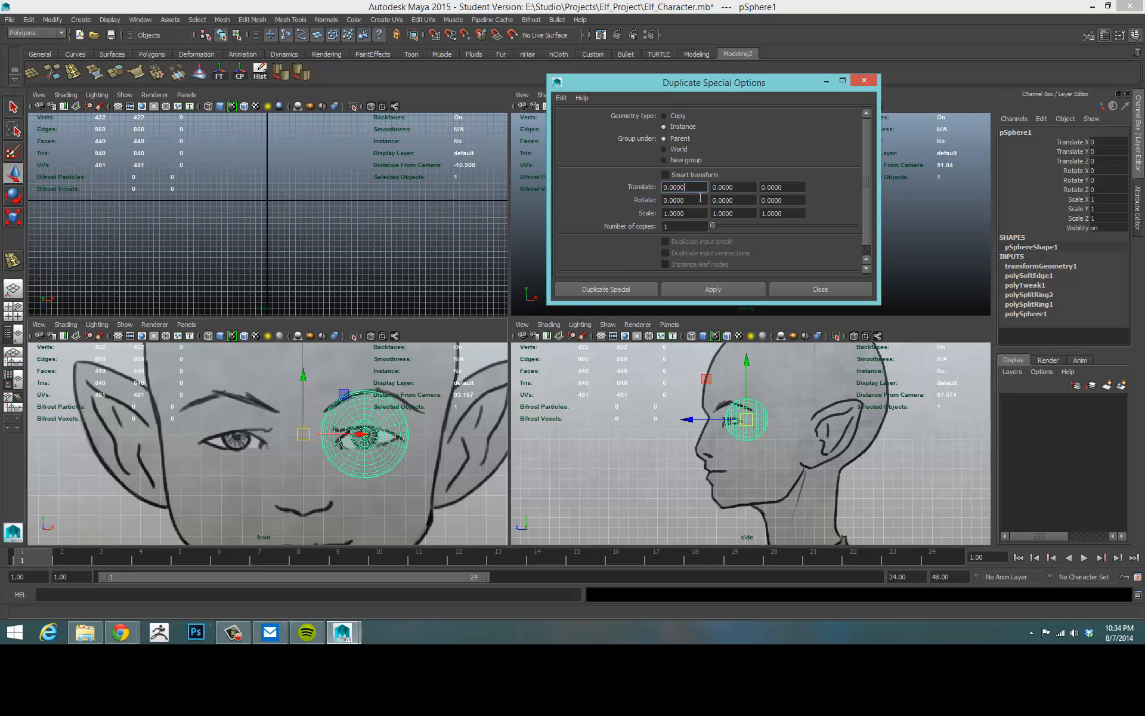
pyautogui.press('Tab')
pyautogui.press('Tab')
pyautogui.press('Tab')
pyautogui.press('Tab')
pyautogui.press('Tab')
pyautogui.press('Tab')
pyautogui.press('Tab')
pyautogui.press('Tab')
pyautogui.click(683, 214)
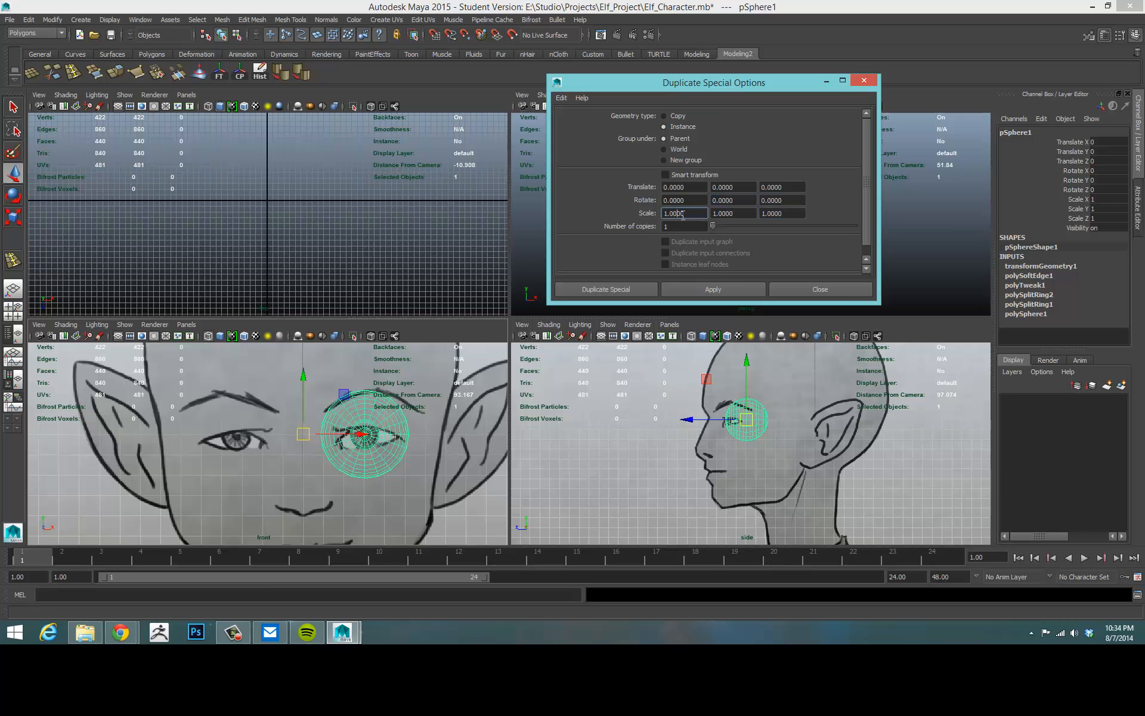
pyautogui.click(732, 214)
pyautogui.click(786, 212)
pyautogui.click(683, 213)
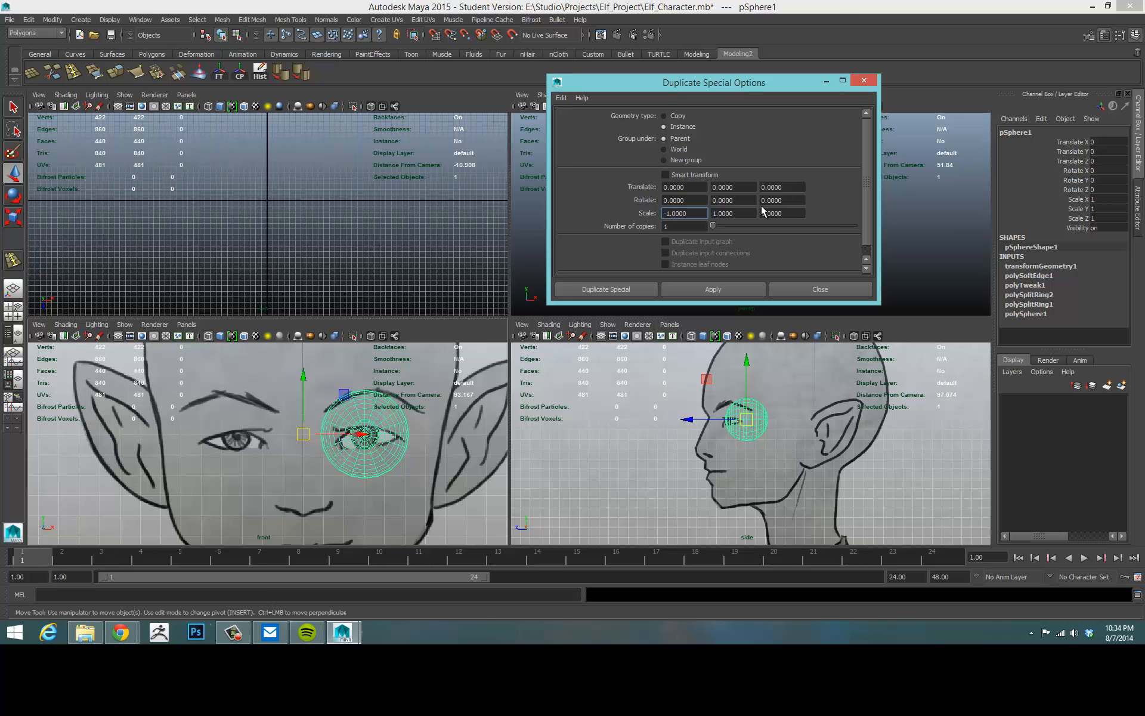
pyautogui.press('Tab')
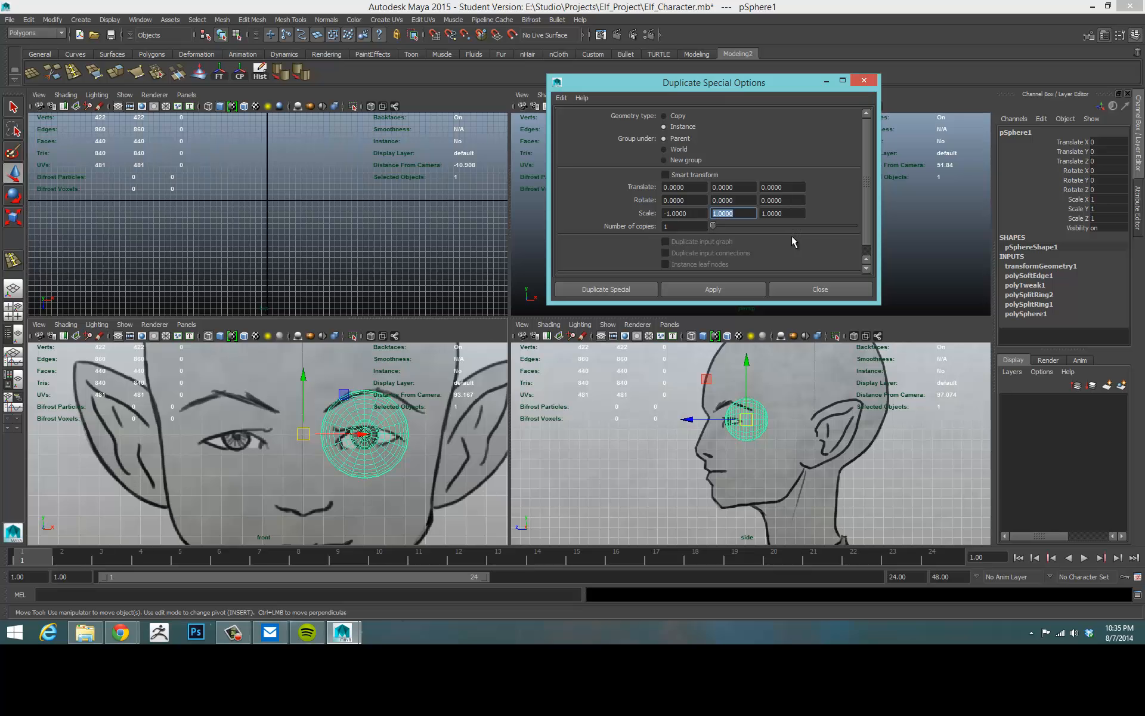
pyautogui.click(695, 213)
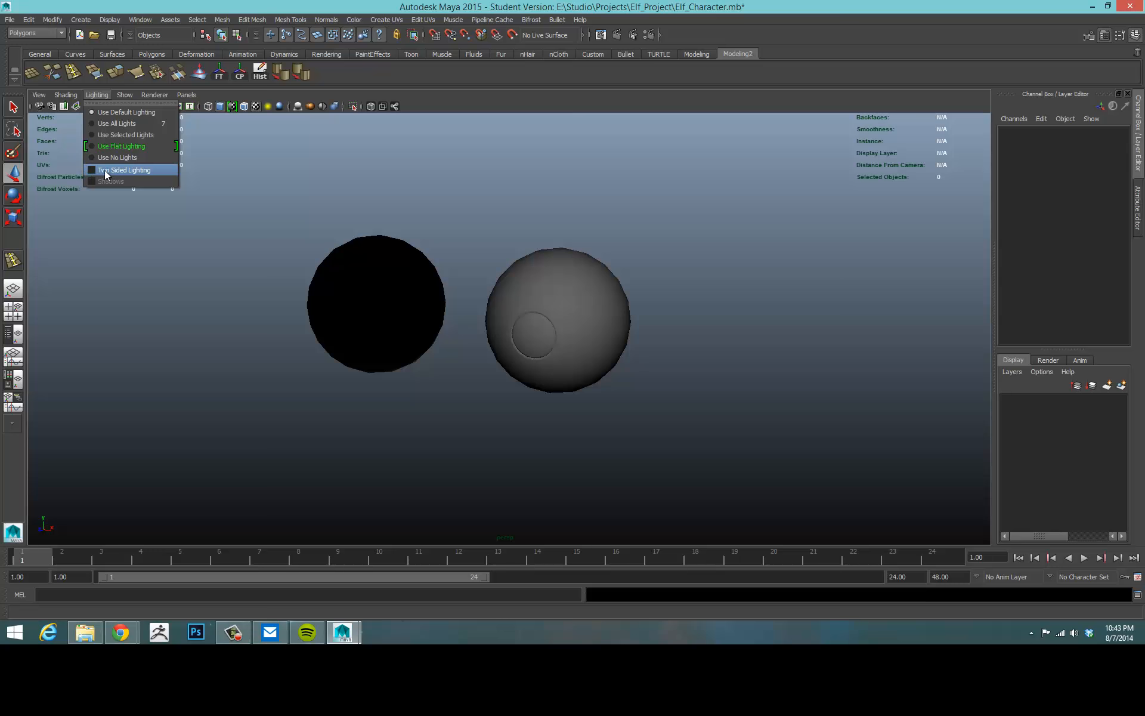
# - Turn on Two Sided Lighting in the perspective view, inspect both eyeballs and select the mirrored one
pyautogui.click(105, 170)
pyautogui.keyDown('alt'); pyautogui.moveTo(276, 345); pyautogui.dragTo(245, 316); pyautogui.keyUp('alt')
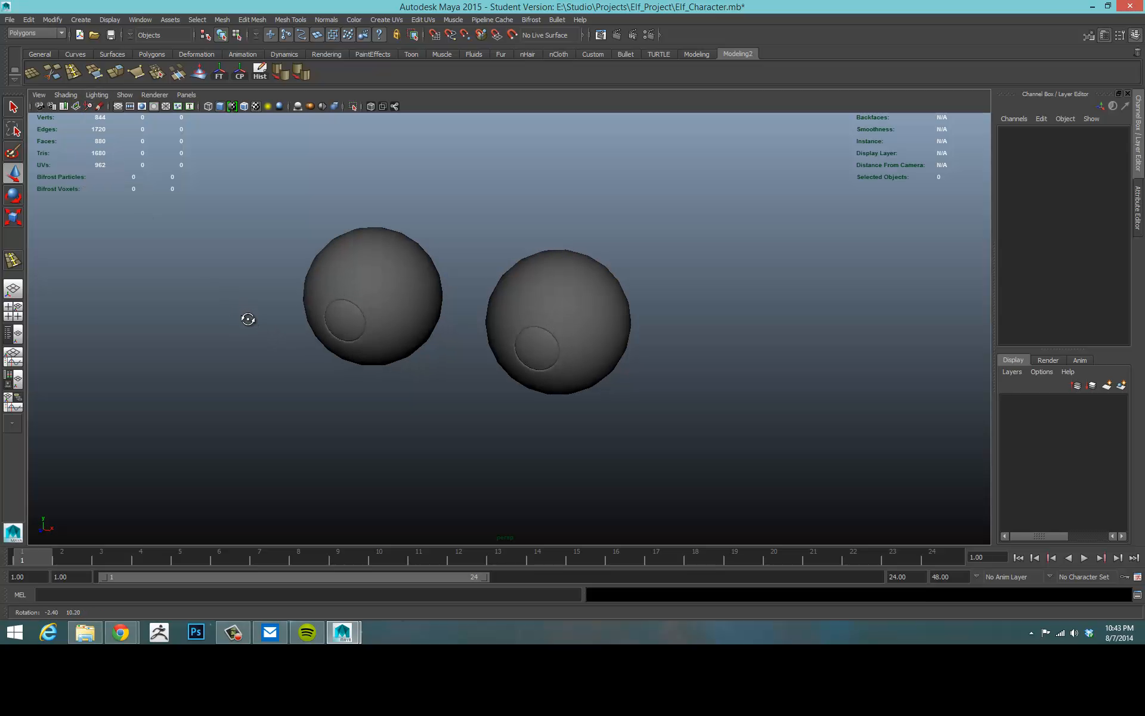
pyautogui.keyDown('alt'); pyautogui.moveTo(442, 332); pyautogui.dragTo(481, 289); pyautogui.keyUp('alt')
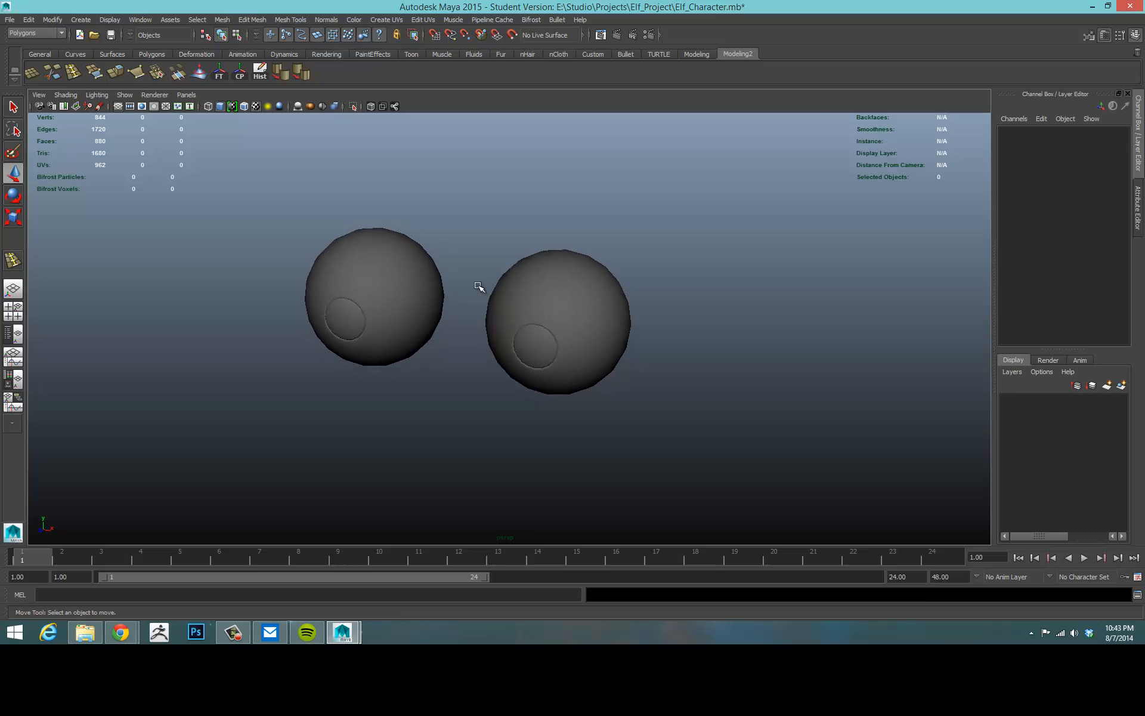
pyautogui.click(389, 313)
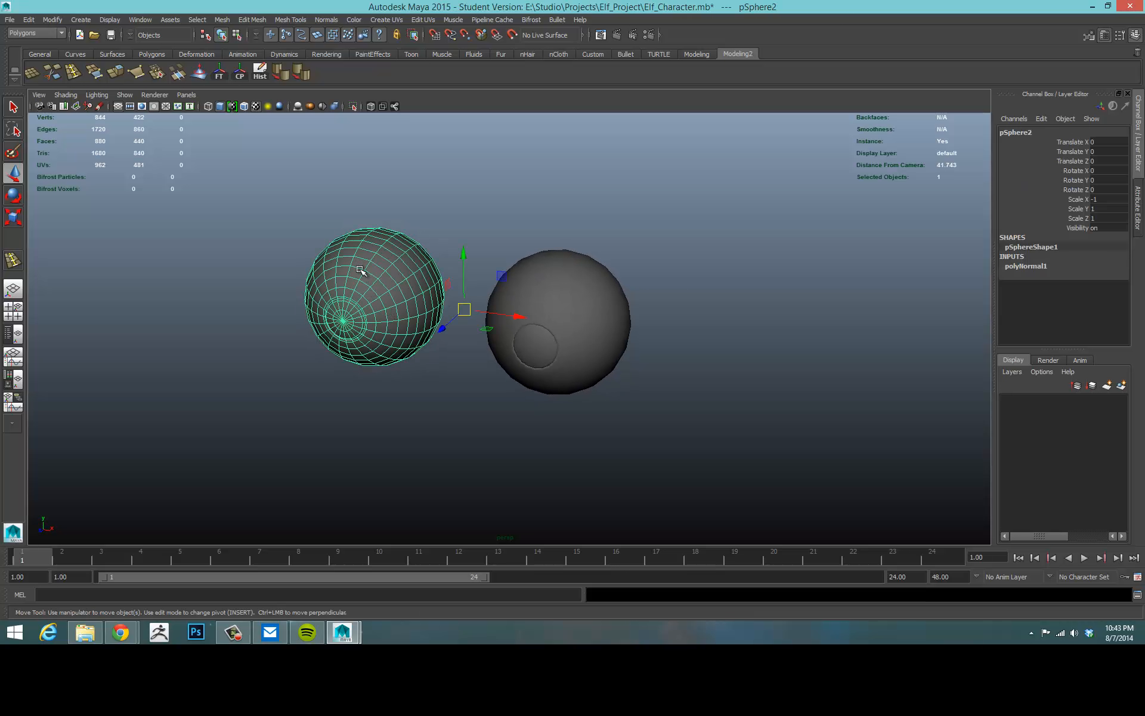